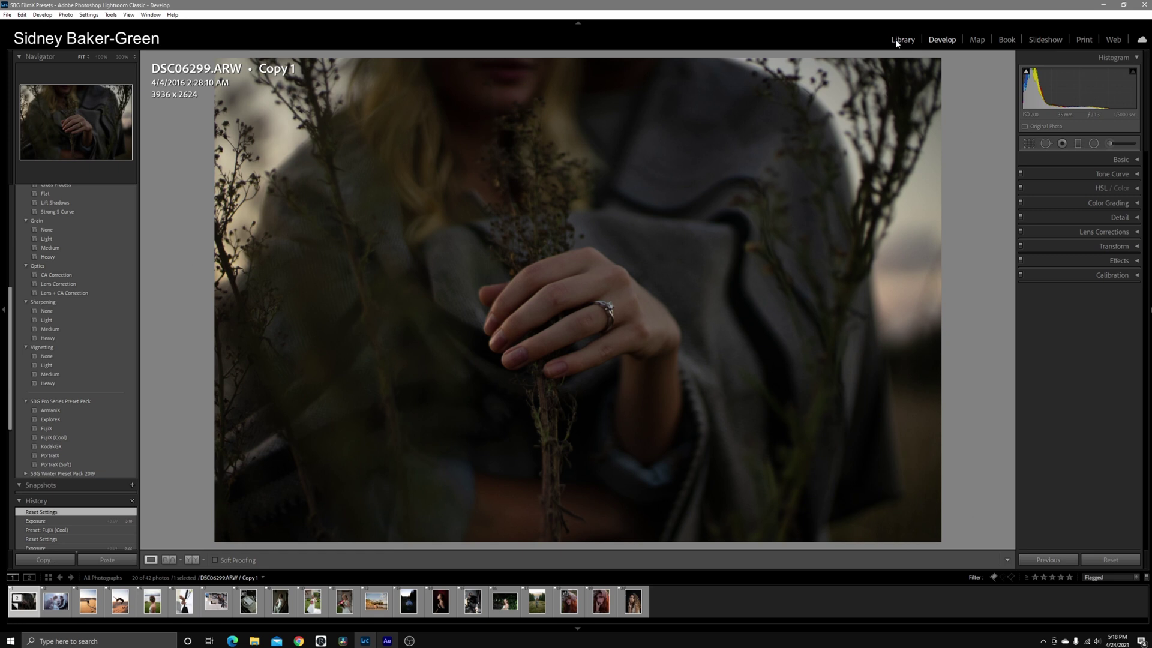
Select photos 6, 8, 9, 10 and 11 together in the Library grid.
{"action": "left_click", "coordinate": [698, 167]}
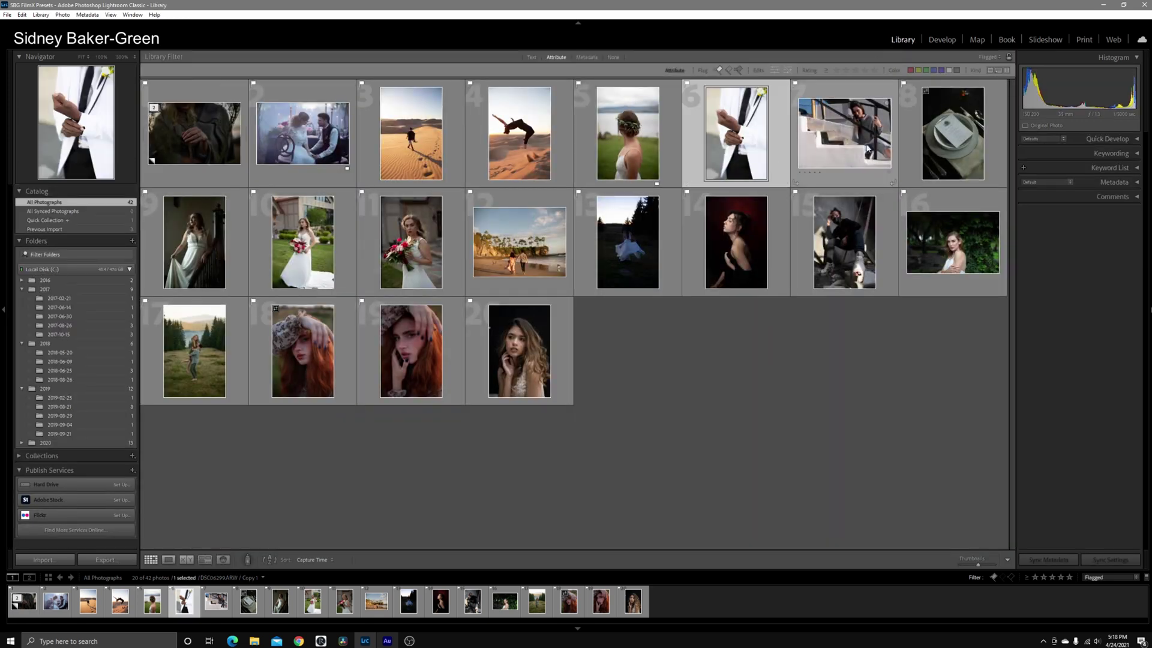
{"action": "left_click", "coordinate": [914, 146], "text": "ctrl"}
{"action": "left_click", "coordinate": [245, 250], "text": "ctrl"}
{"action": "left_click", "coordinate": [254, 249], "text": "ctrl"}
{"action": "left_click", "coordinate": [363, 246], "text": "ctrl"}
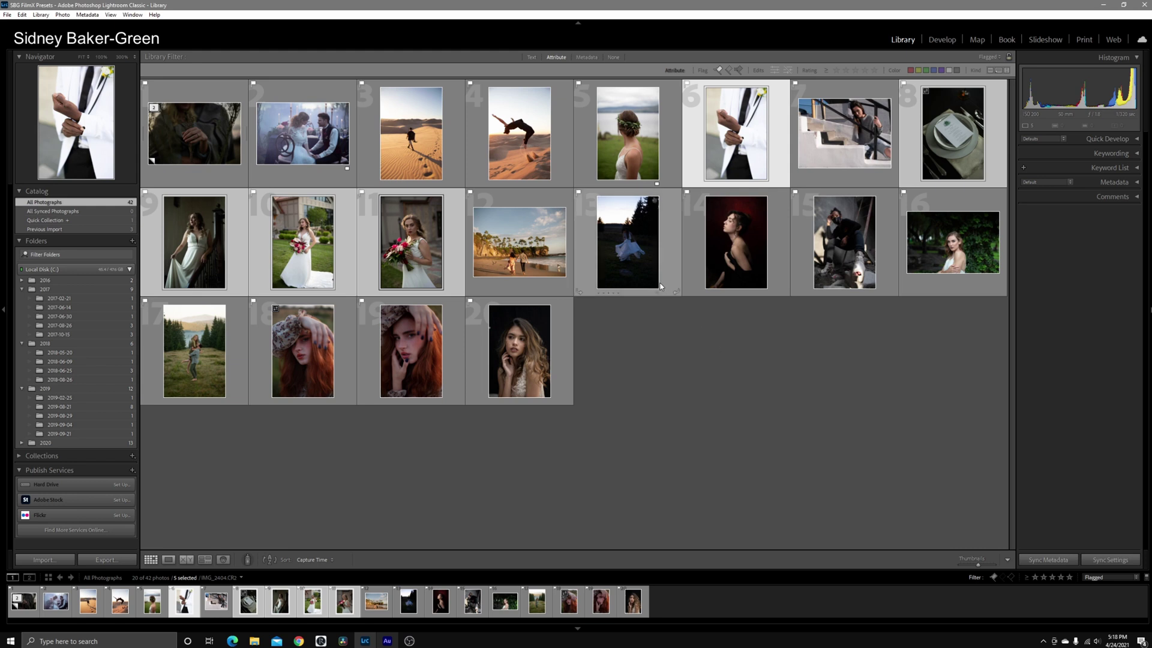
Select only photo 17, the mountain meadow couple, and open it in Develop.
{"action": "left_click", "coordinate": [707, 348]}
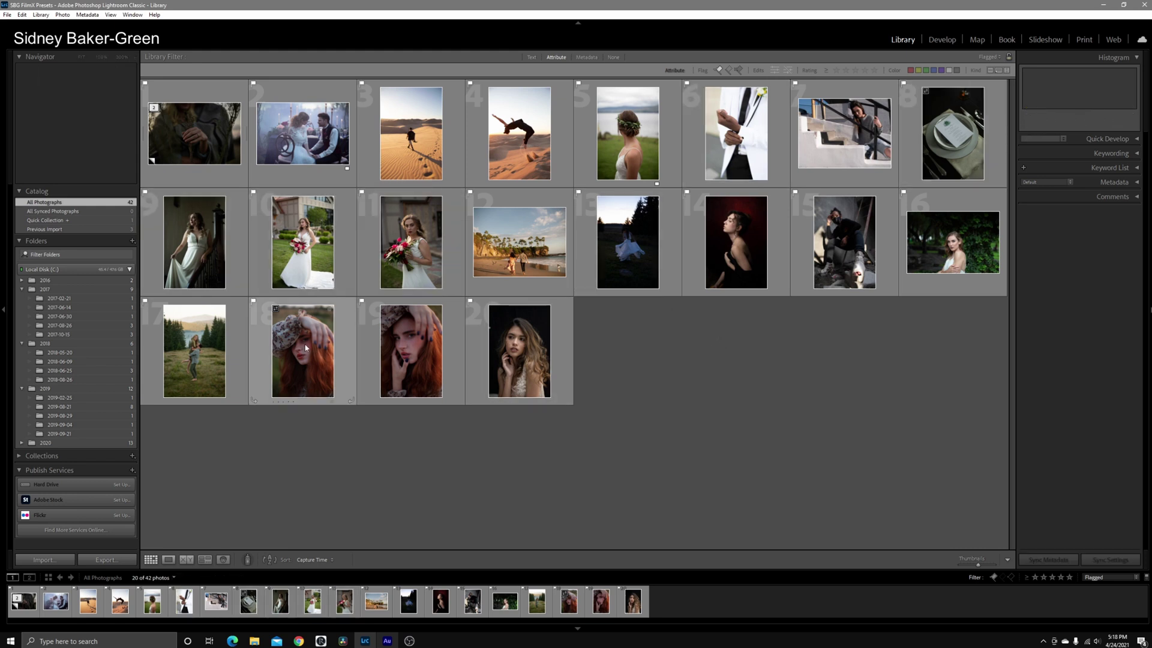
{"action": "left_click", "coordinate": [194, 352]}
{"action": "left_click", "coordinate": [941, 42]}
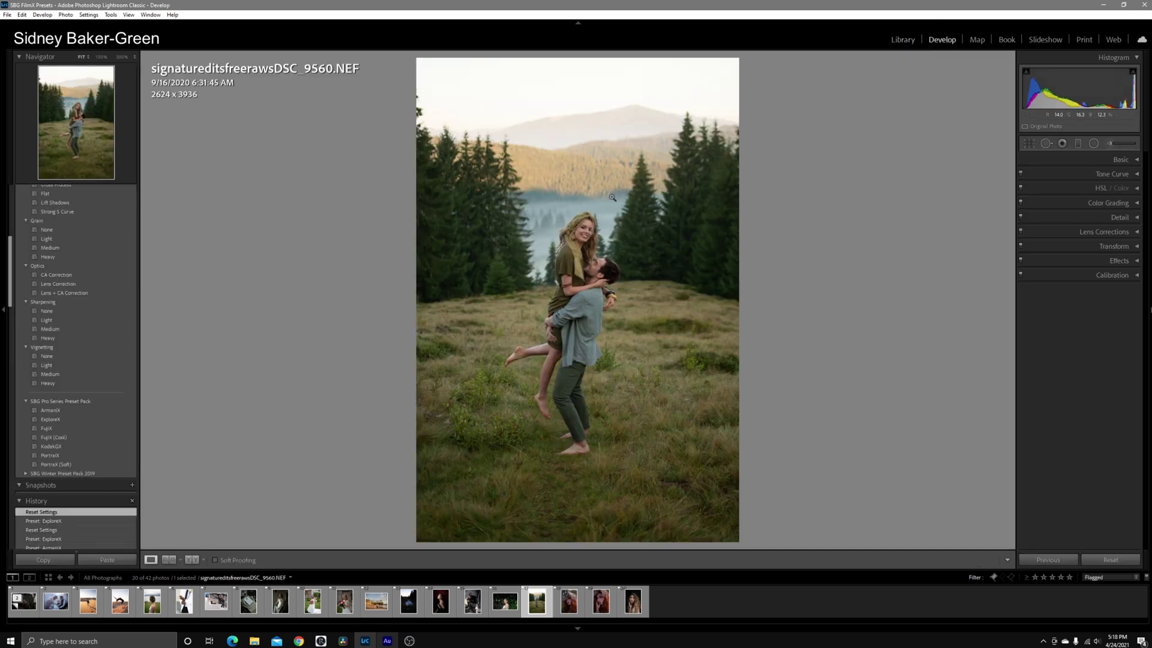
Try the SBG ExploreX preset on the meadow couple photo, then reset it to defaults.
{"action": "left_click", "coordinate": [93, 422]}
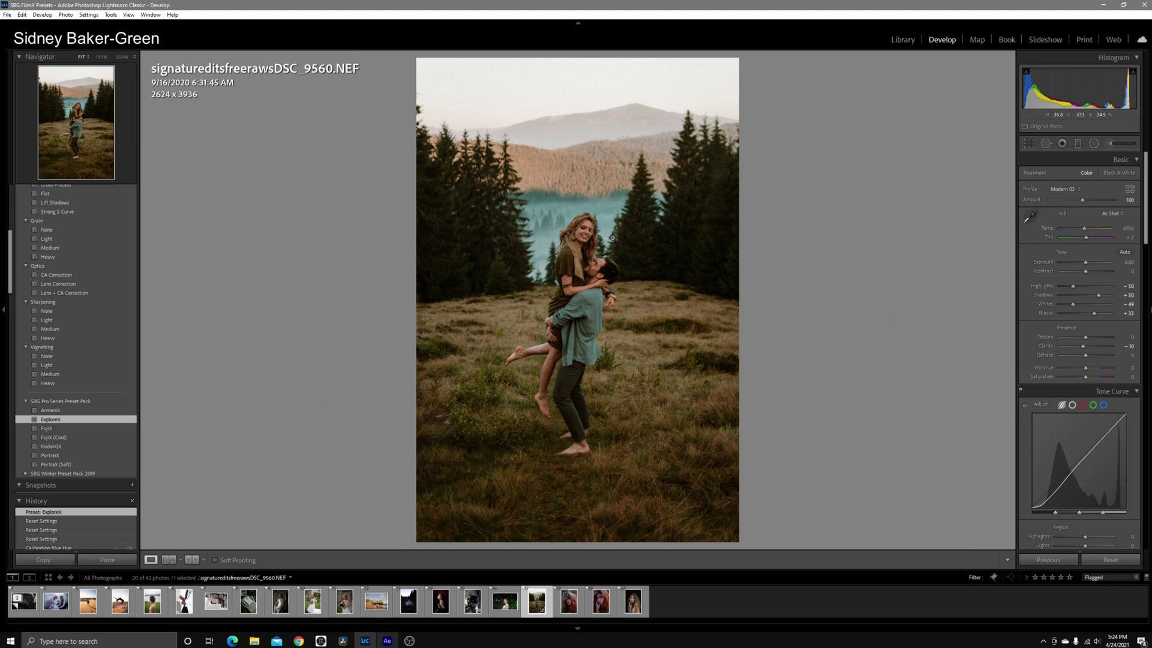
{"action": "scroll", "coordinate": [1105, 246], "scroll_direction": "down", "scroll_amount": 15}
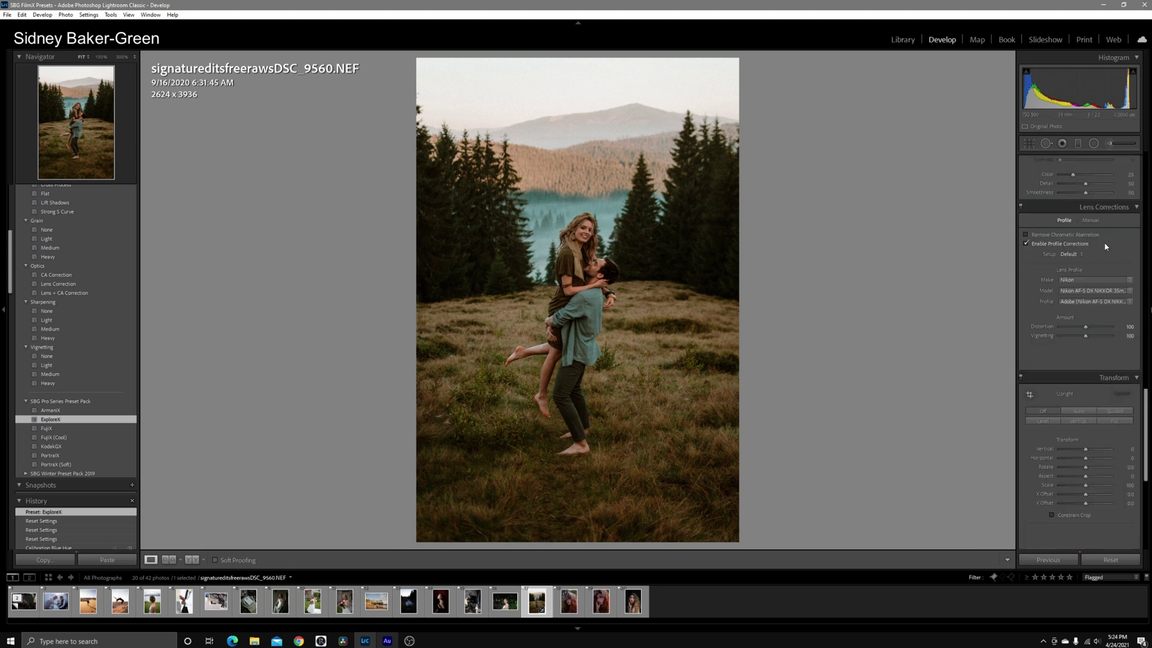
{"action": "scroll", "coordinate": [1106, 246], "scroll_direction": "up", "scroll_amount": 15}
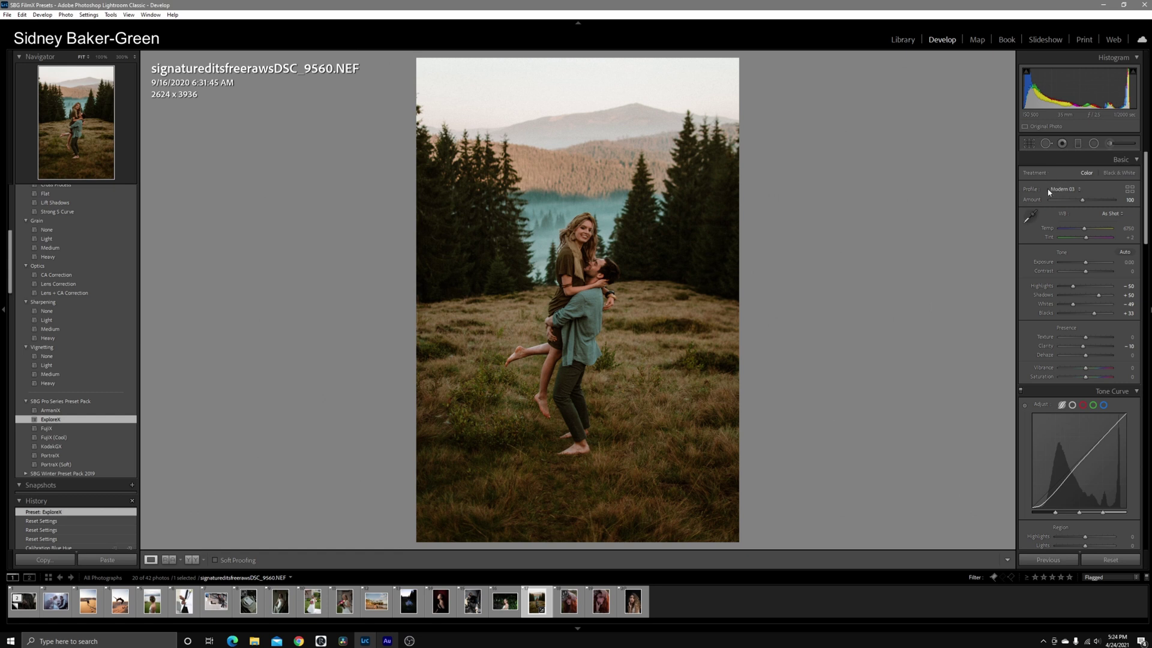
{"action": "scroll", "coordinate": [1049, 192], "scroll_direction": "down", "scroll_amount": 15}
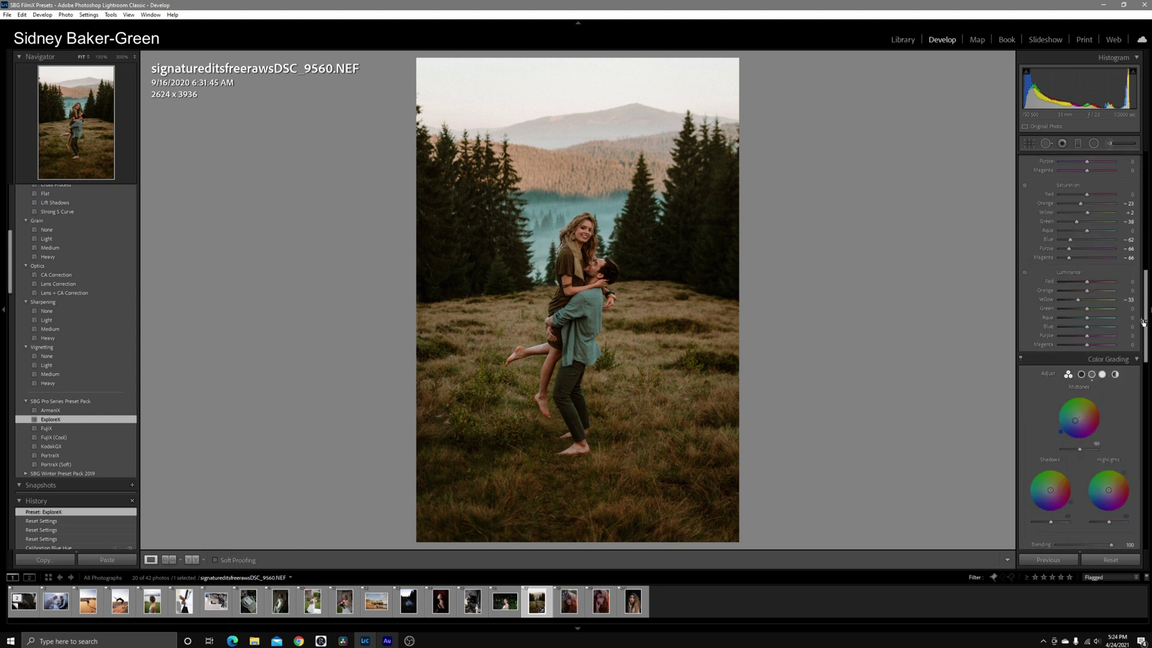
{"action": "left_click", "coordinate": [1111, 560]}
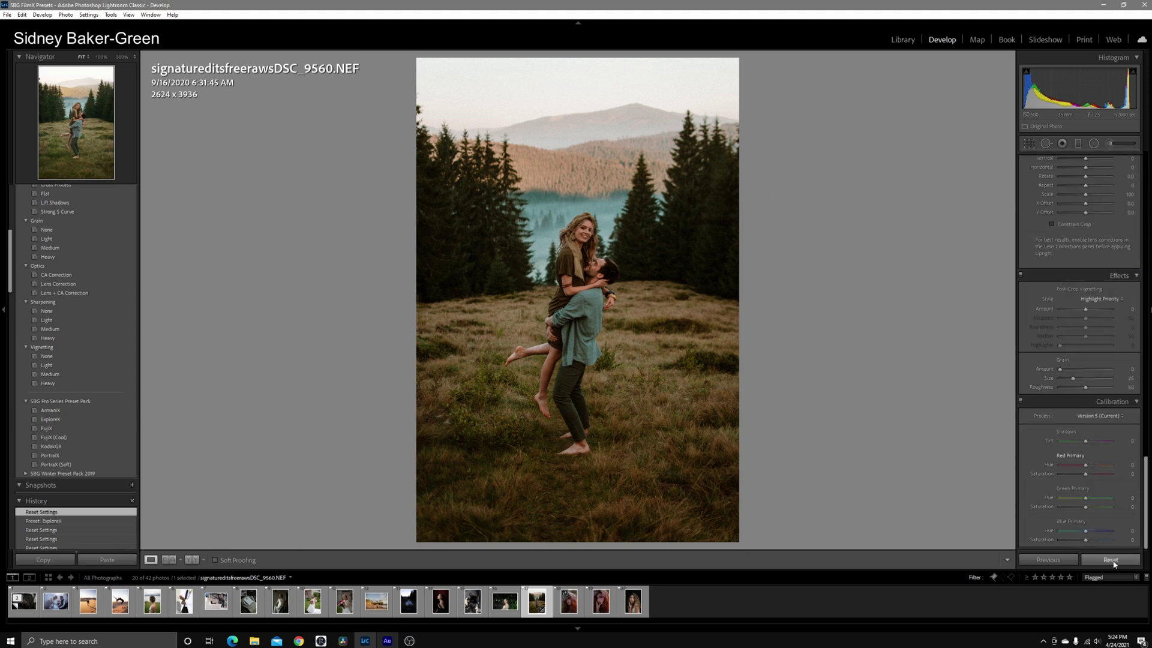
Choose Modern 03 from the Modern group in the Profile Browser, then reset develop settings.
{"action": "scroll", "coordinate": [1029, 345], "scroll_direction": "up", "scroll_amount": 15}
{"action": "left_click", "coordinate": [1051, 192]}
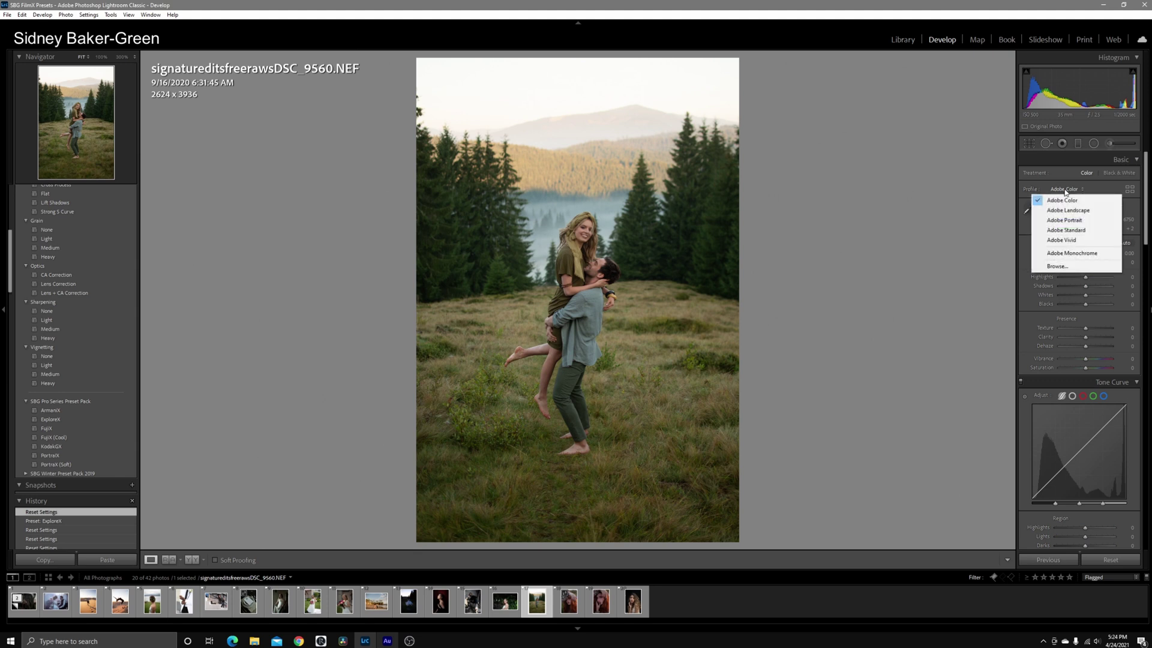
{"action": "left_click", "coordinate": [1129, 190]}
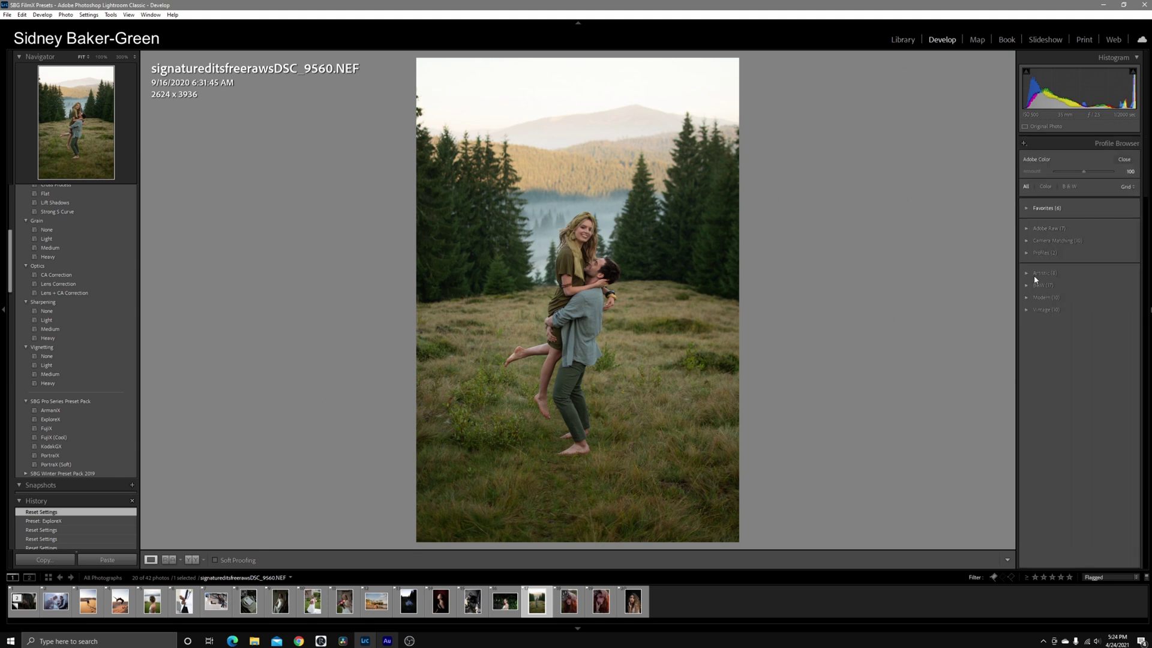
{"action": "left_click", "coordinate": [1031, 297]}
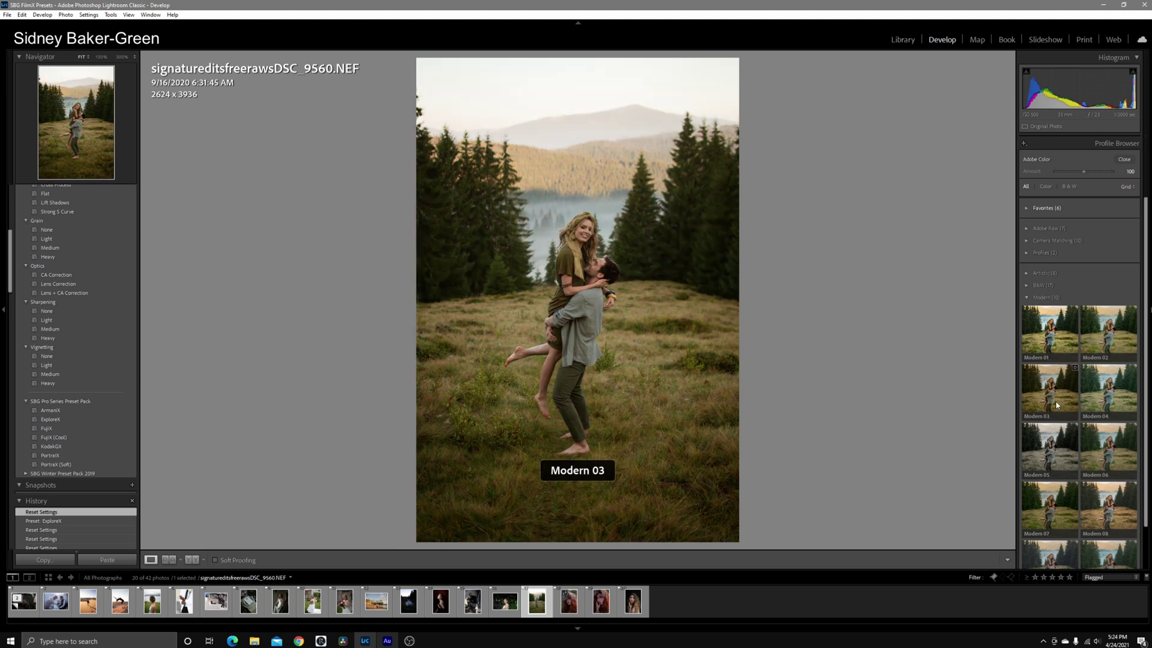
{"action": "left_click", "coordinate": [1056, 401]}
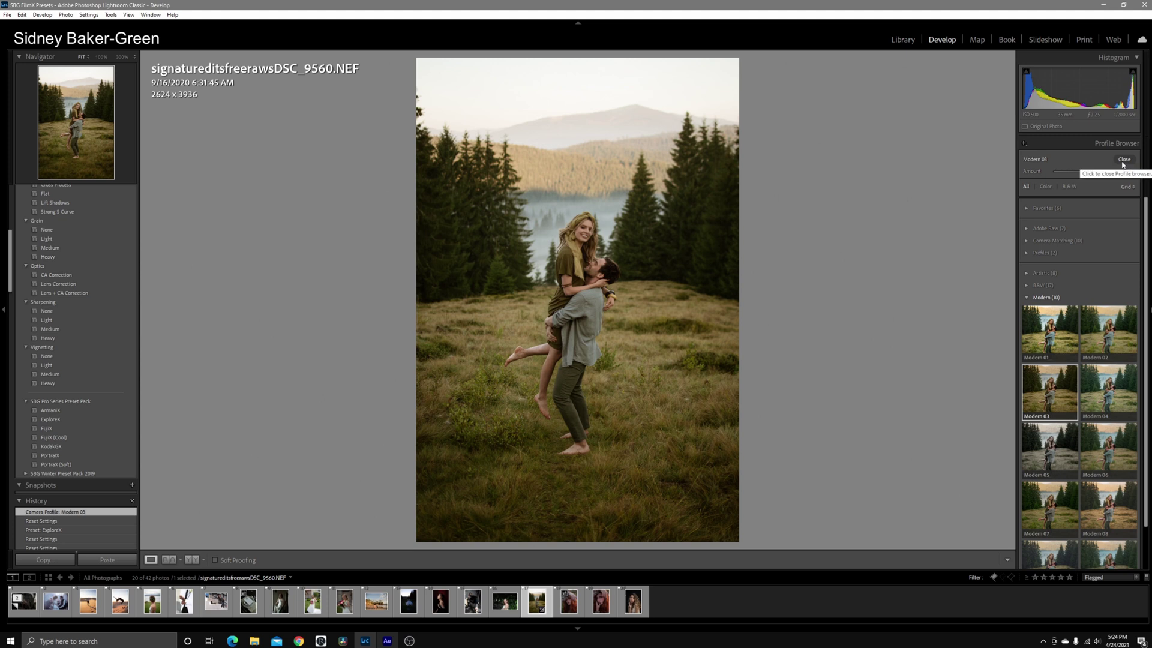
{"action": "scroll", "coordinate": [1108, 372], "scroll_direction": "down", "scroll_amount": 1}
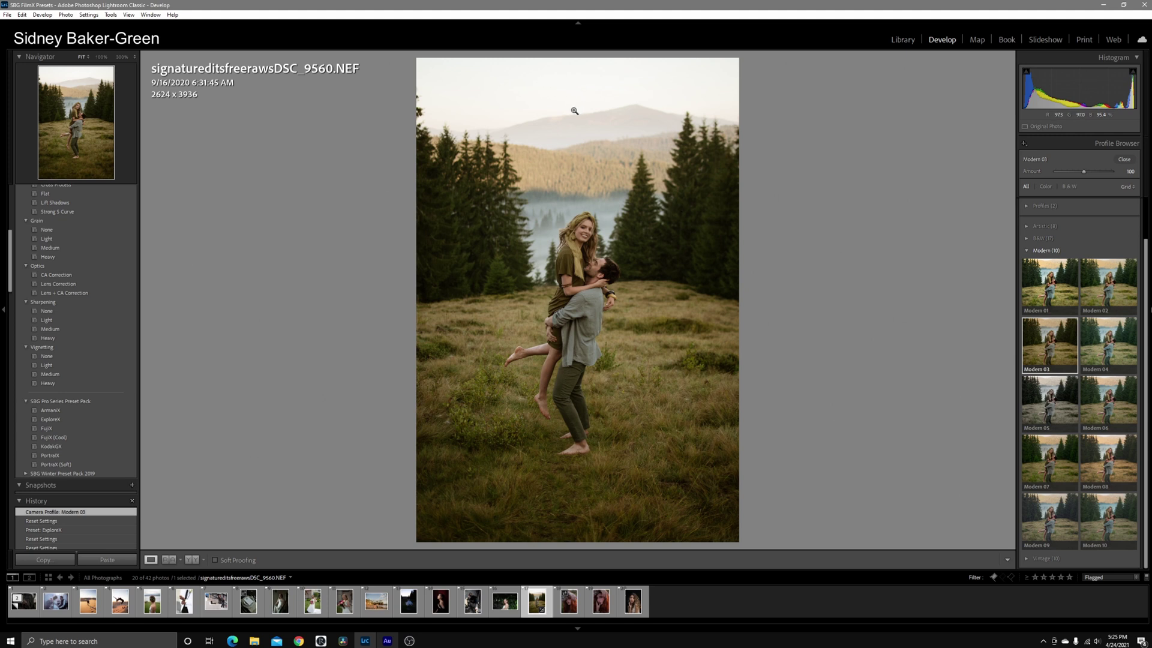
{"action": "left_click", "coordinate": [1124, 159]}
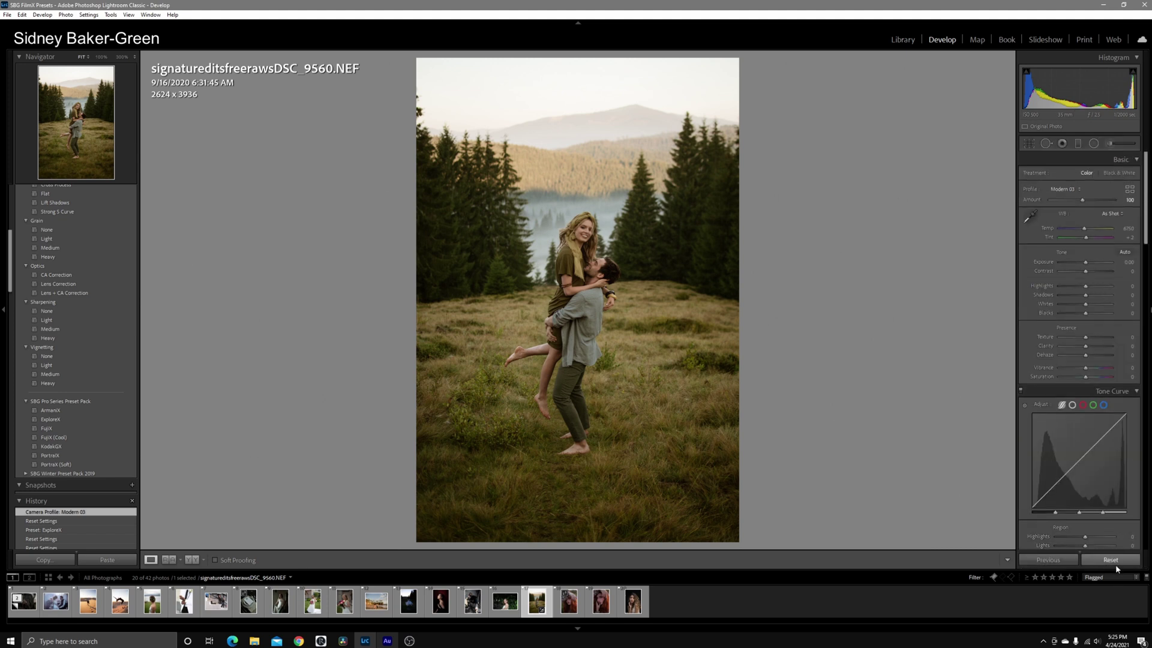
{"action": "left_click", "coordinate": [1109, 560]}
Apply ExploreX, zero the Red, Green and Blue Primary calibration sliders, then restore the preset.
{"action": "left_click", "coordinate": [90, 419]}
{"action": "scroll", "coordinate": [1048, 520], "scroll_direction": "down", "scroll_amount": 15}
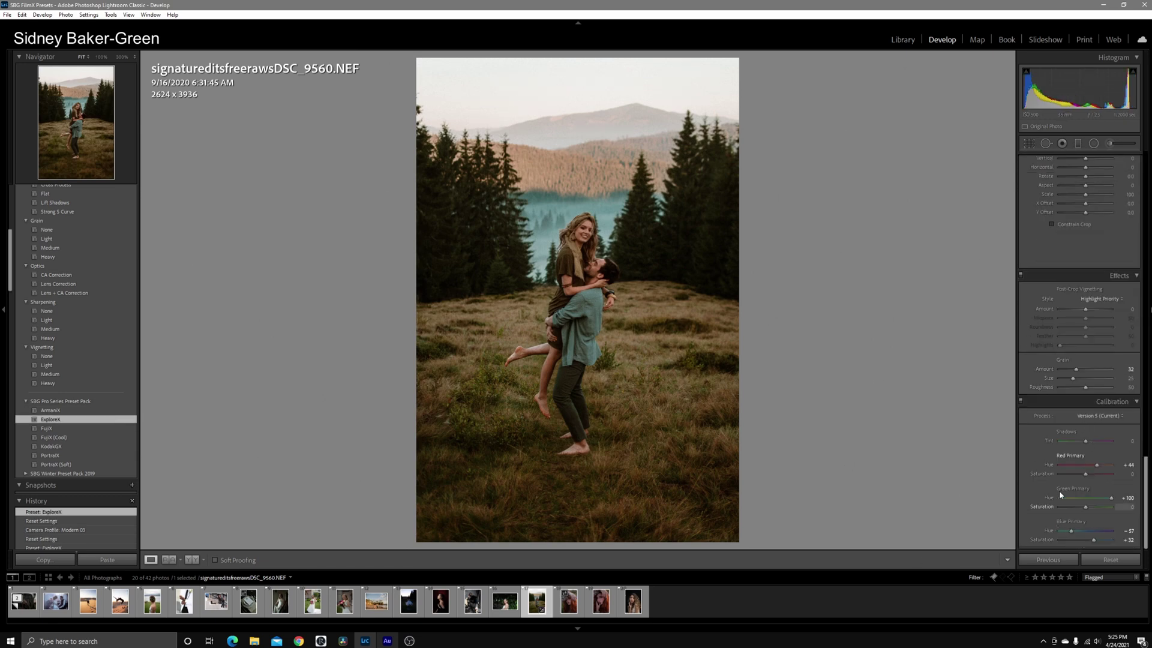
{"action": "double_click", "coordinate": [1068, 454]}
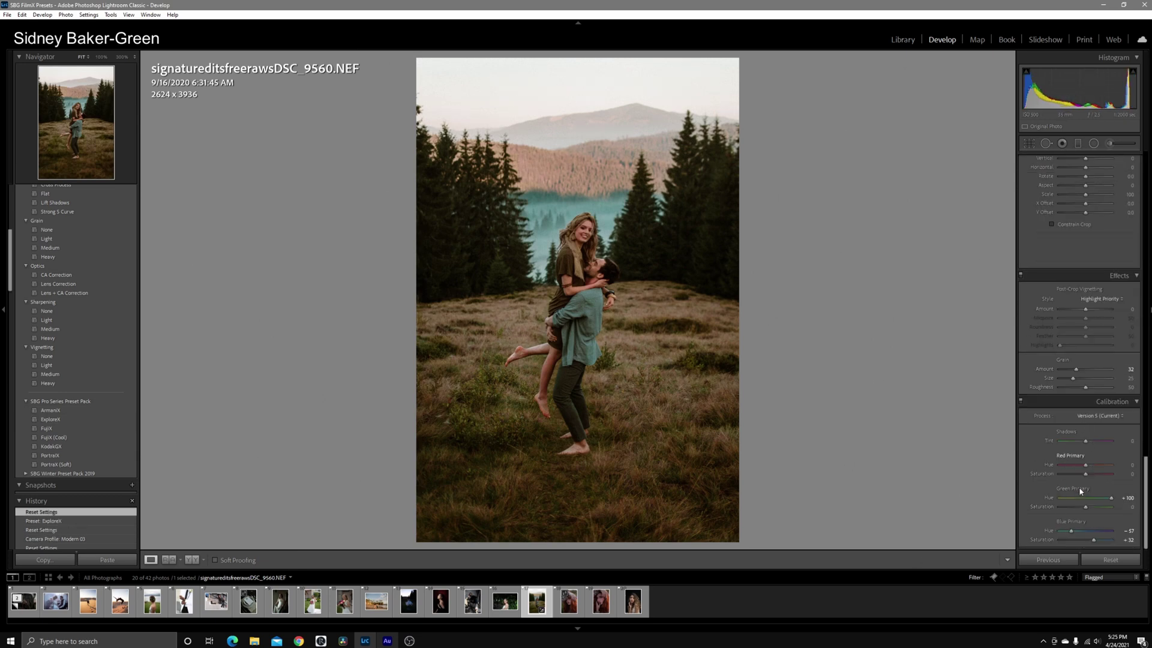
{"action": "double_click", "coordinate": [1079, 489]}
{"action": "double_click", "coordinate": [1074, 521]}
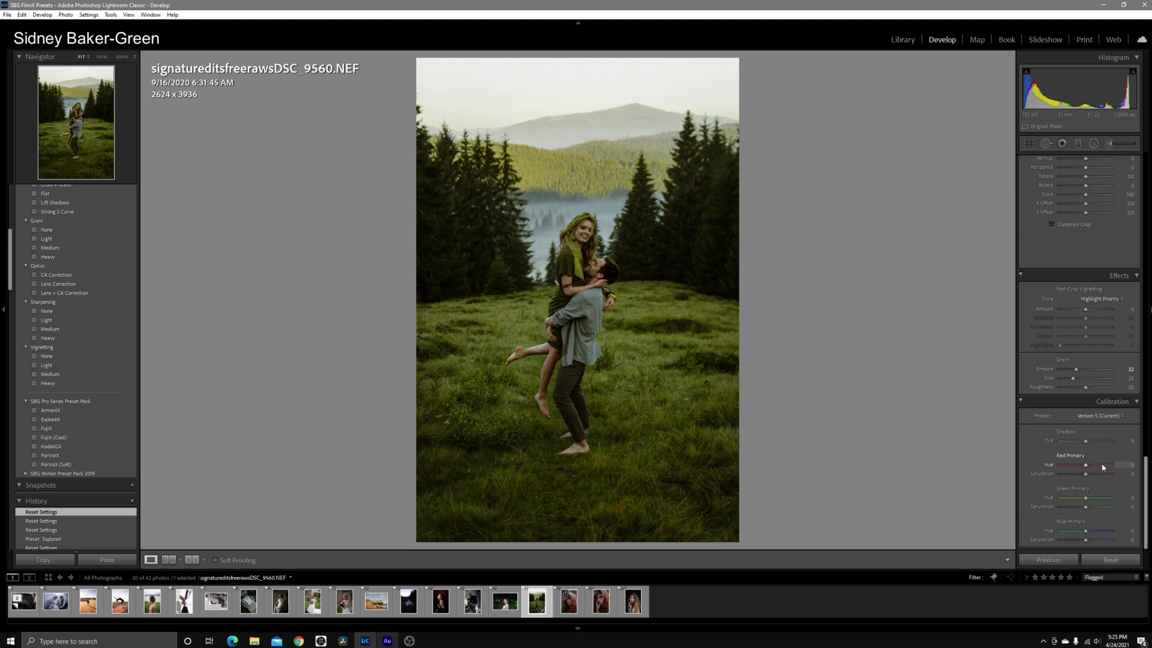
{"action": "key", "text": "ctrl+y"}
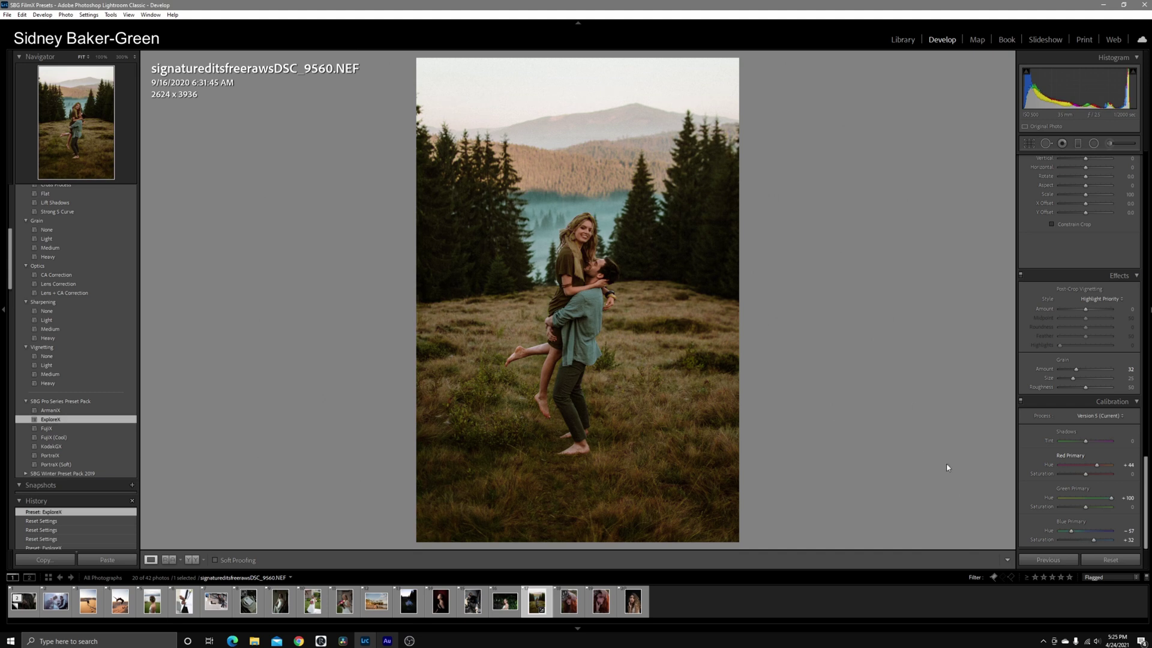
Reset the photo, then set calibration Red Primary Hue +44 and Green Primary Hue +100.
{"action": "left_click", "coordinate": [1106, 559]}
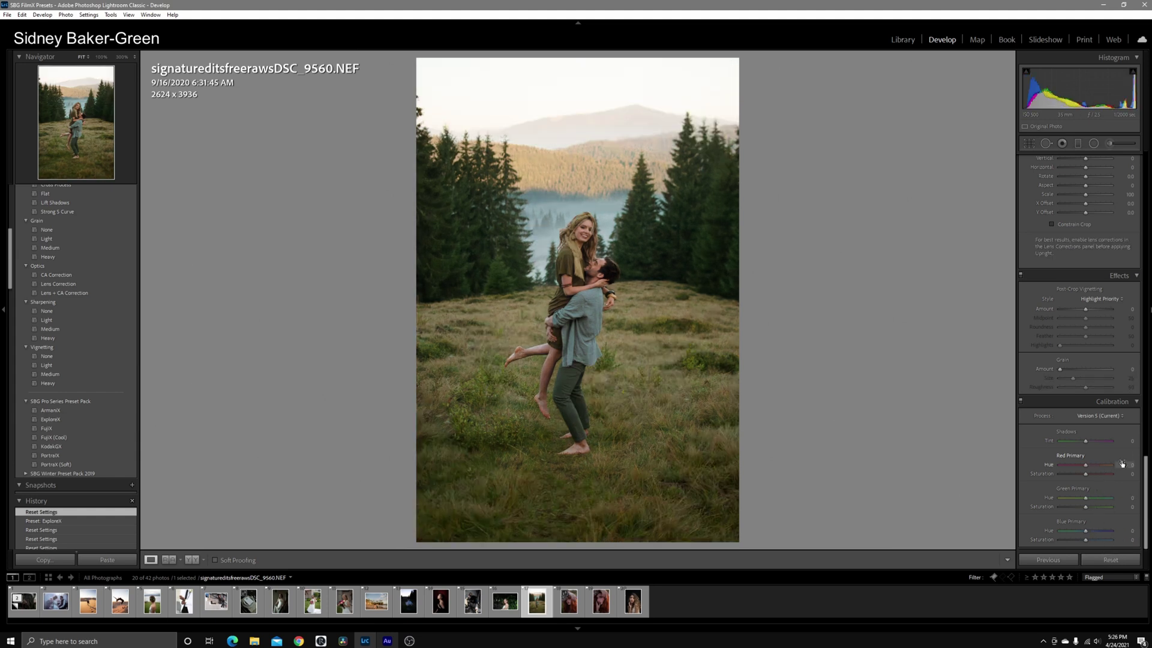
{"action": "left_click", "coordinate": [1129, 463]}
{"action": "type", "text": "44"}
{"action": "key", "text": "Return"}
{"action": "left_click_drag", "start_coordinate": [1085, 501], "coordinate": [1141, 501]}
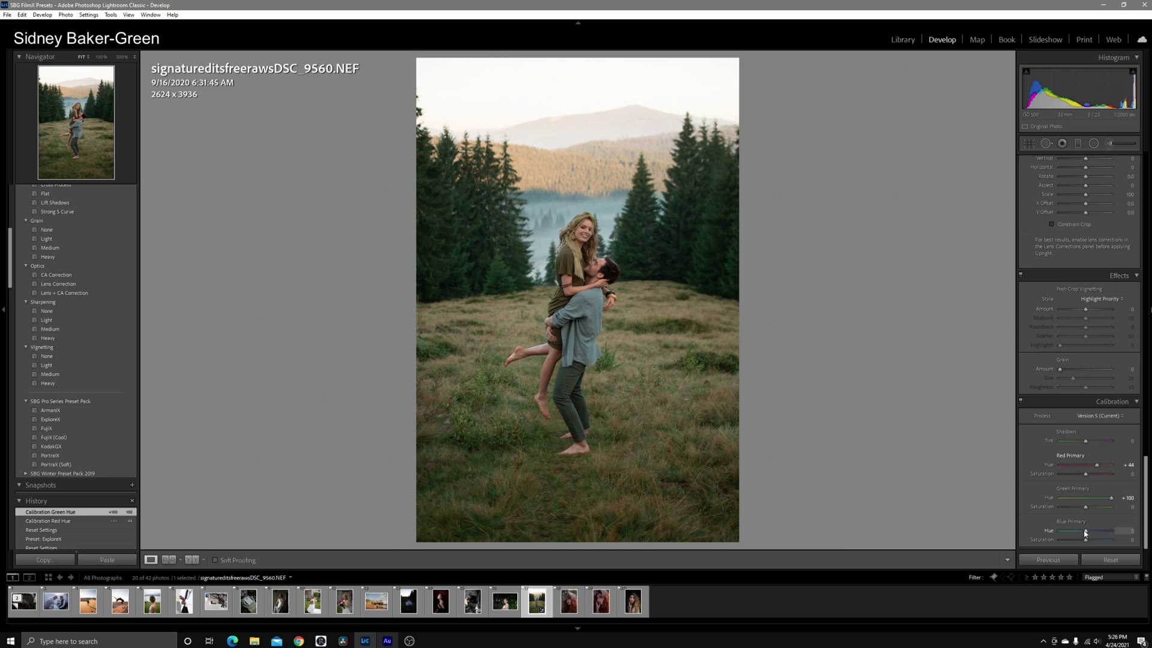
Set Blue Primary Hue to −57 and Blue Primary Saturation to +32.
{"action": "left_click_drag", "start_coordinate": [1084, 532], "coordinate": [1078, 537]}
{"action": "left_click_drag", "start_coordinate": [1073, 545], "coordinate": [1073, 545]}
{"action": "left_click", "coordinate": [1126, 530]}
{"action": "left_click", "coordinate": [1131, 531]}
{"action": "key", "text": "Delete"}
{"action": "type", "text": "51"}
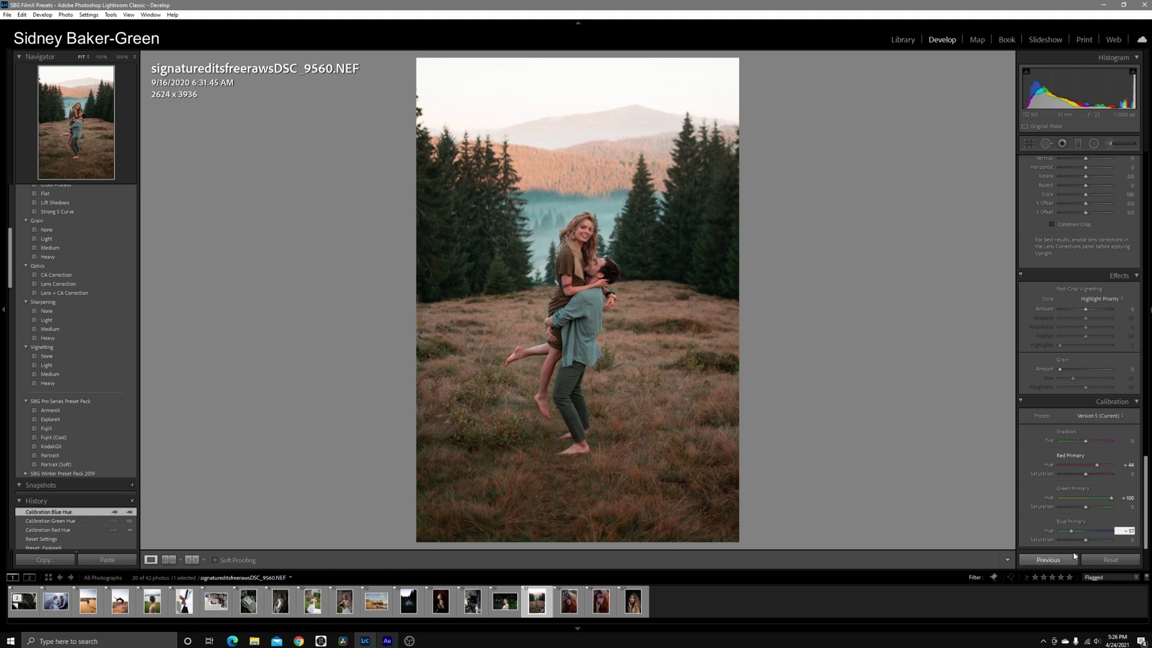
{"action": "key", "text": "Tab"}
{"action": "type", "text": "32"}
{"action": "key", "text": "Return"}
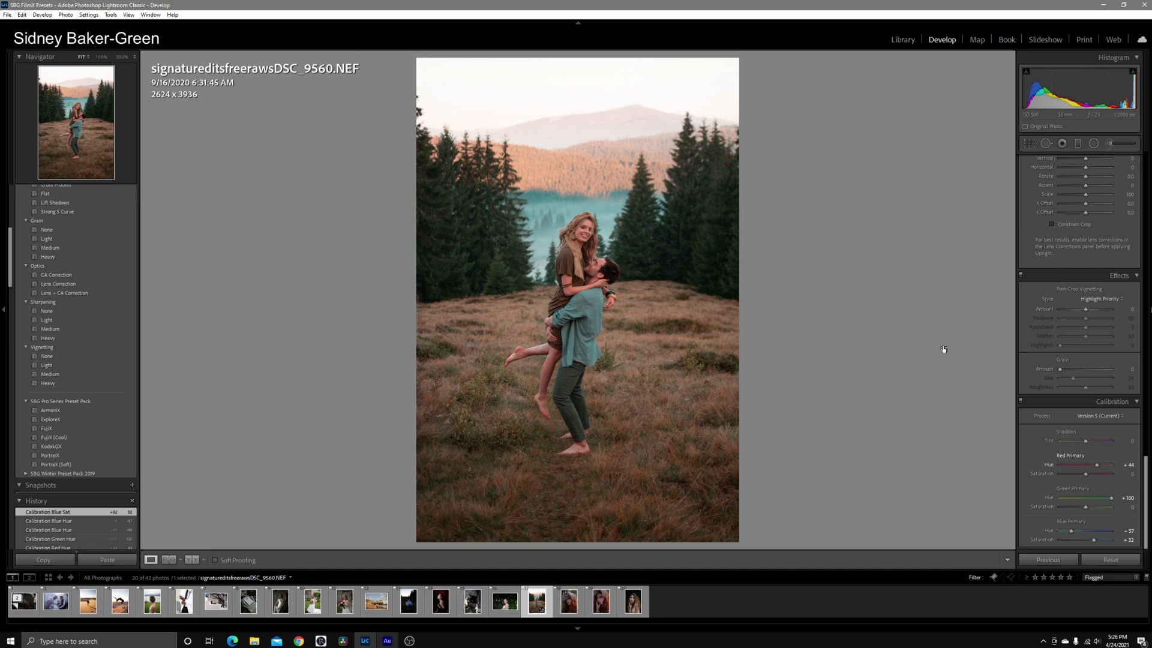
Try Green and Red Primary saturation changes, then undo them back to 0.
{"action": "left_click", "coordinate": [1129, 507]}
{"action": "type", "text": "100"}
{"action": "left_click_drag", "start_coordinate": [1111, 507], "coordinate": [1100, 479]}
{"action": "left_click", "coordinate": [1092, 473]}
{"action": "key", "text": "ctrl+z"}
{"action": "key", "text": "ctrl+z"}
Apply the Modern 03 profile and the ExploreX preset, then close the Profile Browser.
{"action": "scroll", "coordinate": [1082, 503], "scroll_direction": "up", "scroll_amount": 10}
{"action": "scroll", "coordinate": [1092, 270], "scroll_direction": "up", "scroll_amount": 5}
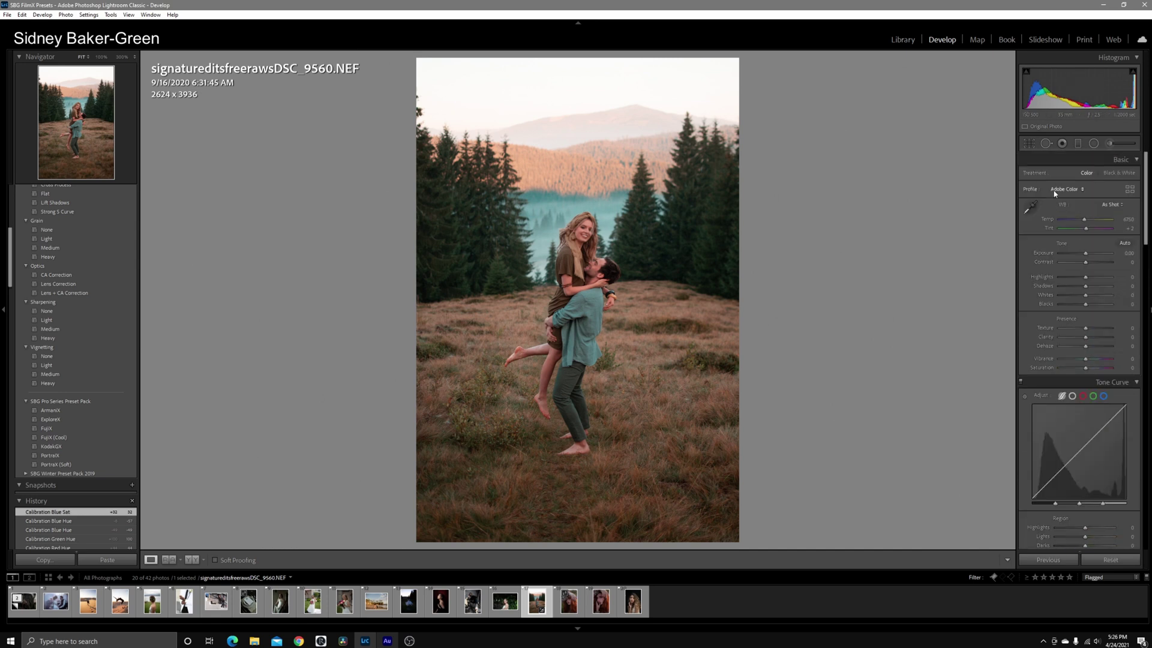
{"action": "left_click", "coordinate": [1129, 189]}
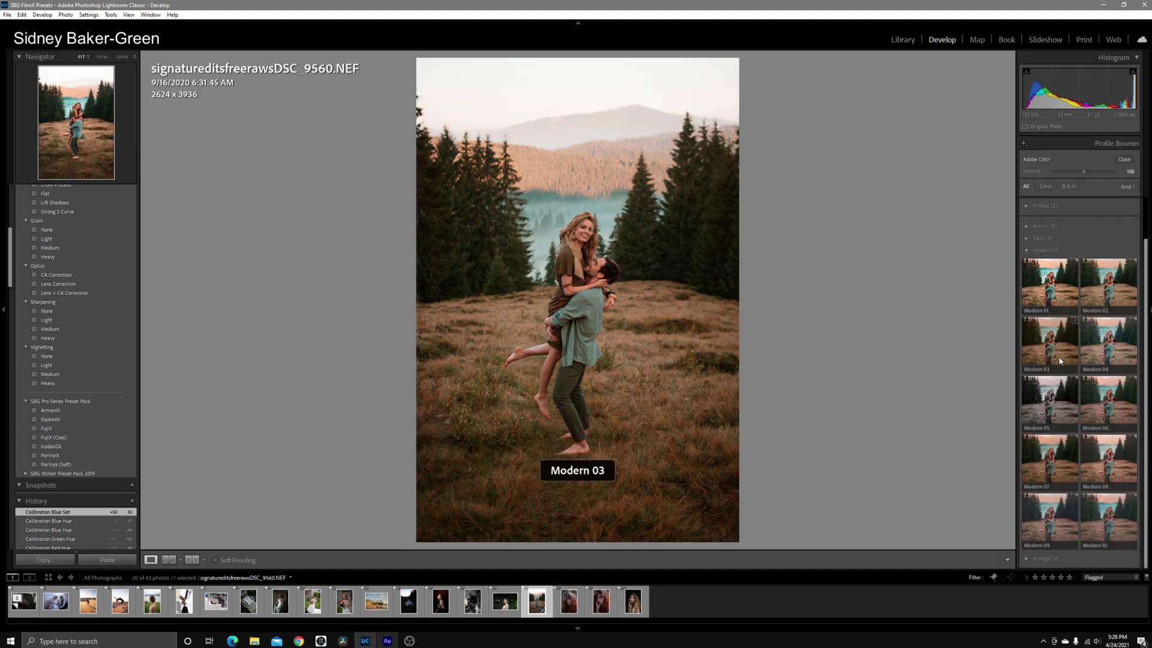
{"action": "left_click", "coordinate": [1059, 358]}
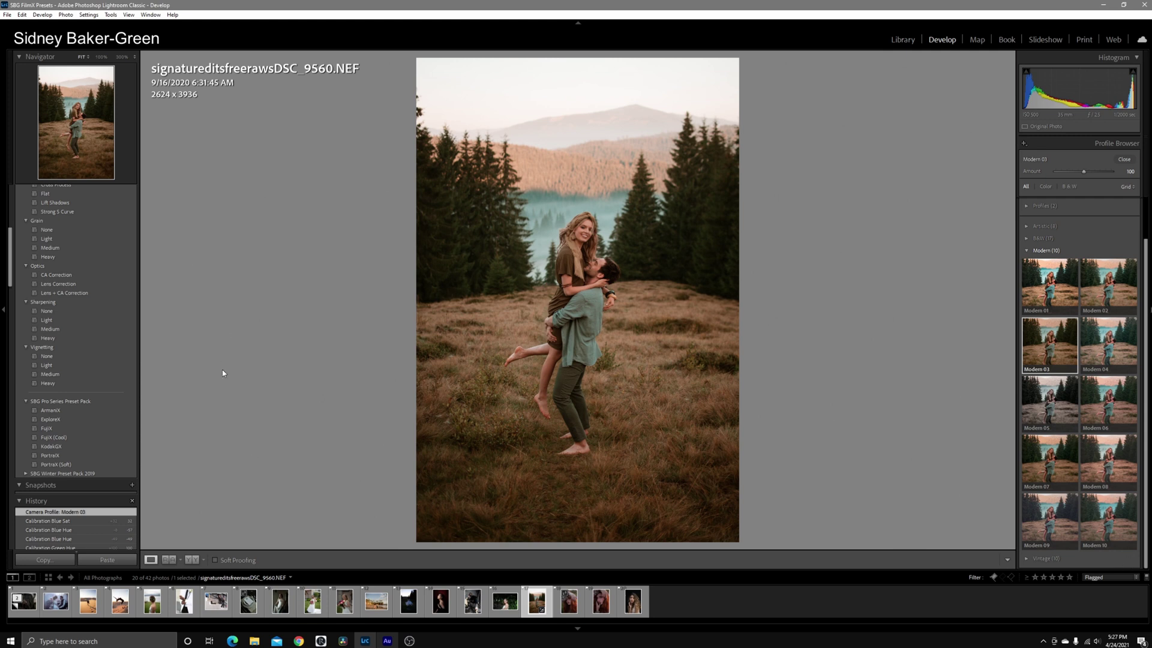
{"action": "left_click", "coordinate": [117, 420]}
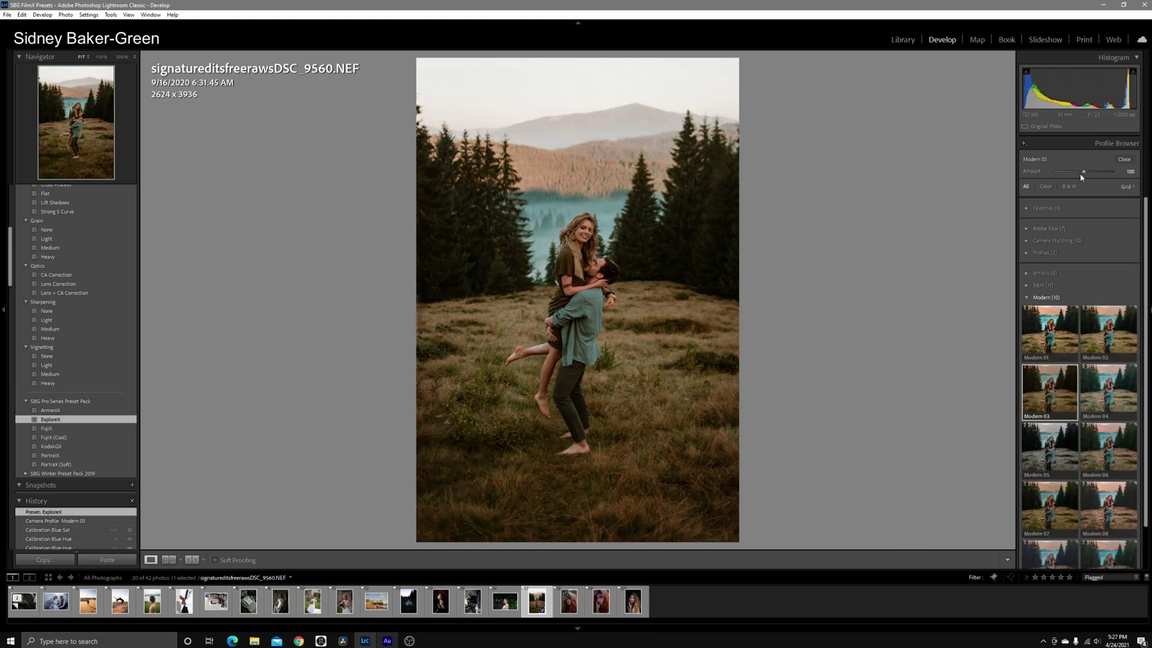
{"action": "left_click", "coordinate": [1125, 160]}
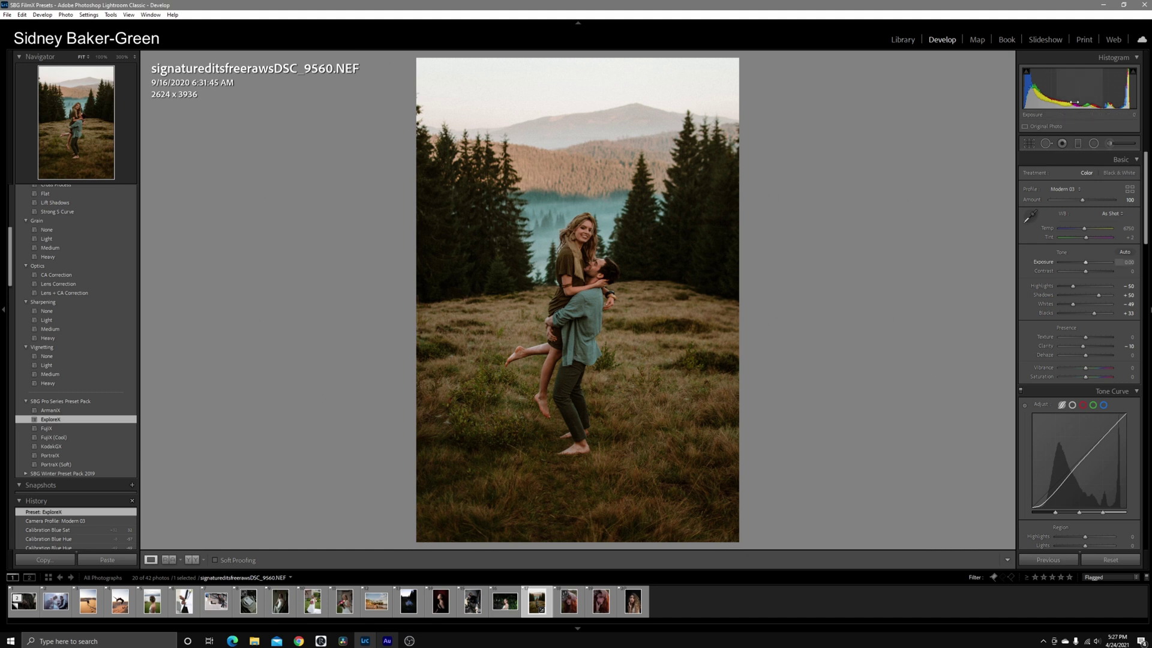
Raise Exposure to +0.40 and undo a trial Highlights change, keeping Highlights at −50.
{"action": "left_click_drag", "start_coordinate": [1067, 90], "coordinate": [1082, 89]}
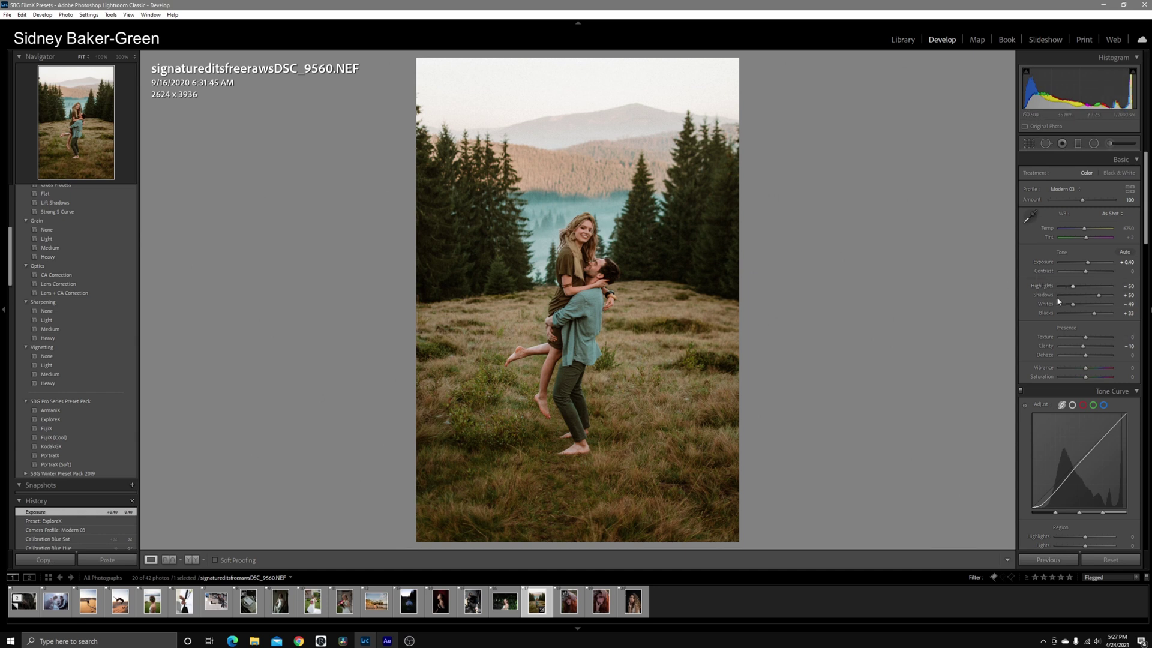
{"action": "left_click_drag", "start_coordinate": [1073, 286], "coordinate": [1076, 313]}
{"action": "key", "text": "ctrl+z"}
{"action": "key", "text": "ctrl+z"}
{"action": "key", "text": "ctrl+z"}
{"action": "key", "text": "ctrl+z"}
Reset the Darks and Shadows tone curve regions, undo both, then switch to Point Curve.
{"action": "scroll", "coordinate": [1140, 400], "scroll_direction": "down", "scroll_amount": 3}
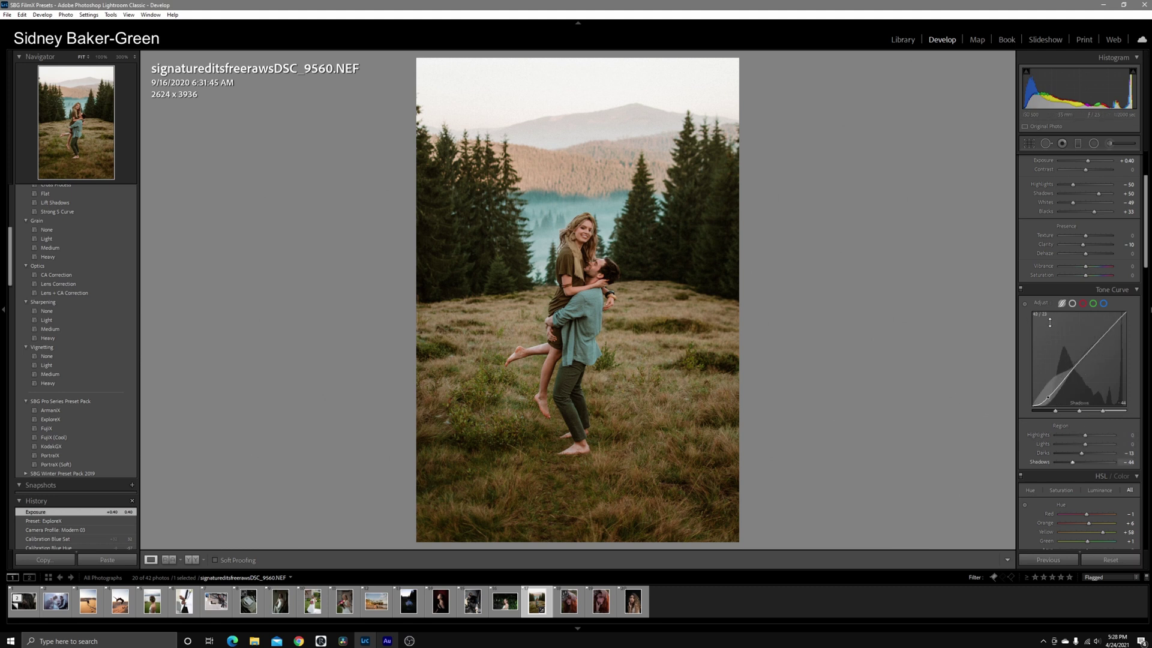
{"action": "double_click", "coordinate": [1042, 453]}
{"action": "double_click", "coordinate": [1044, 462]}
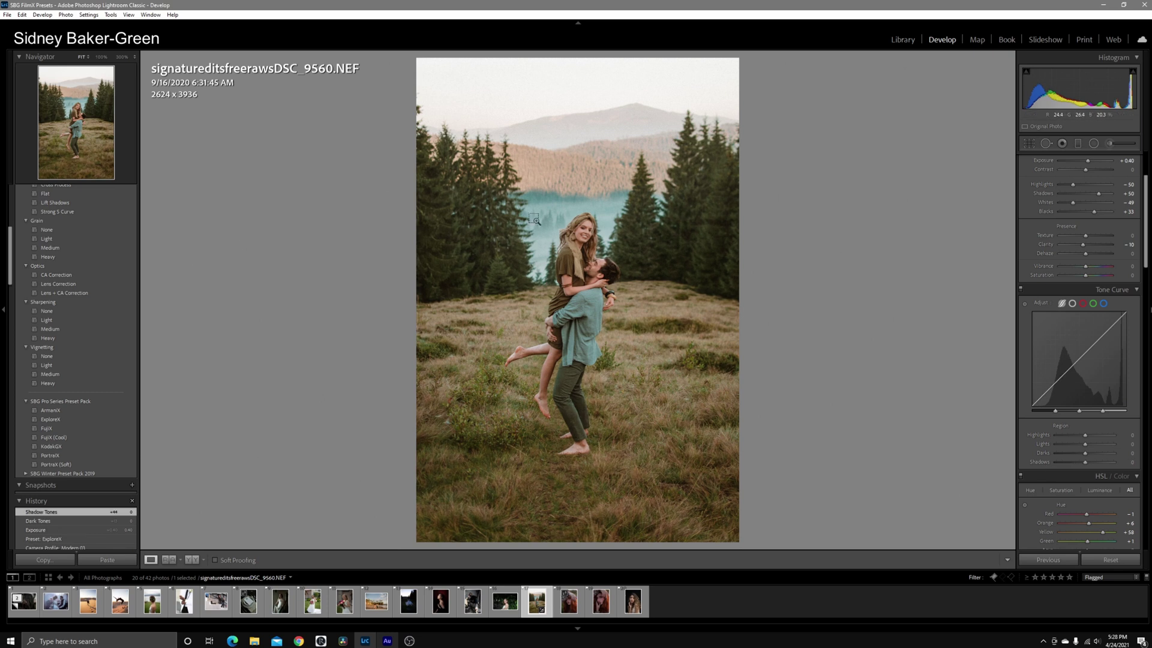
{"action": "key", "text": "ctrl+z"}
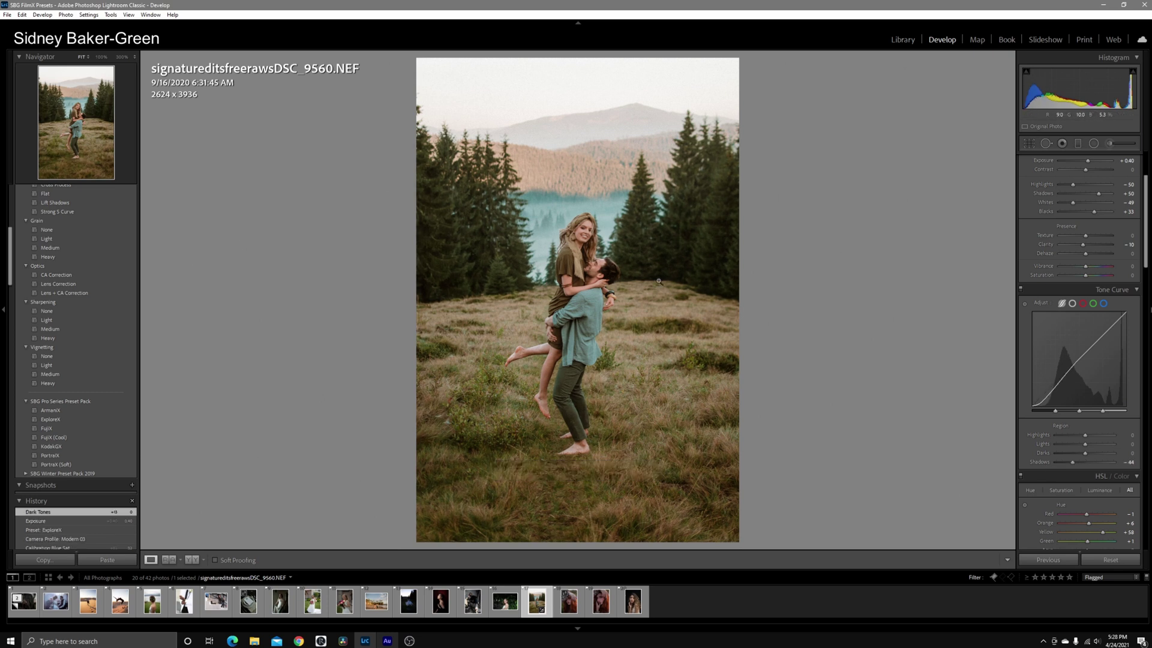
{"action": "key", "text": "ctrl+z"}
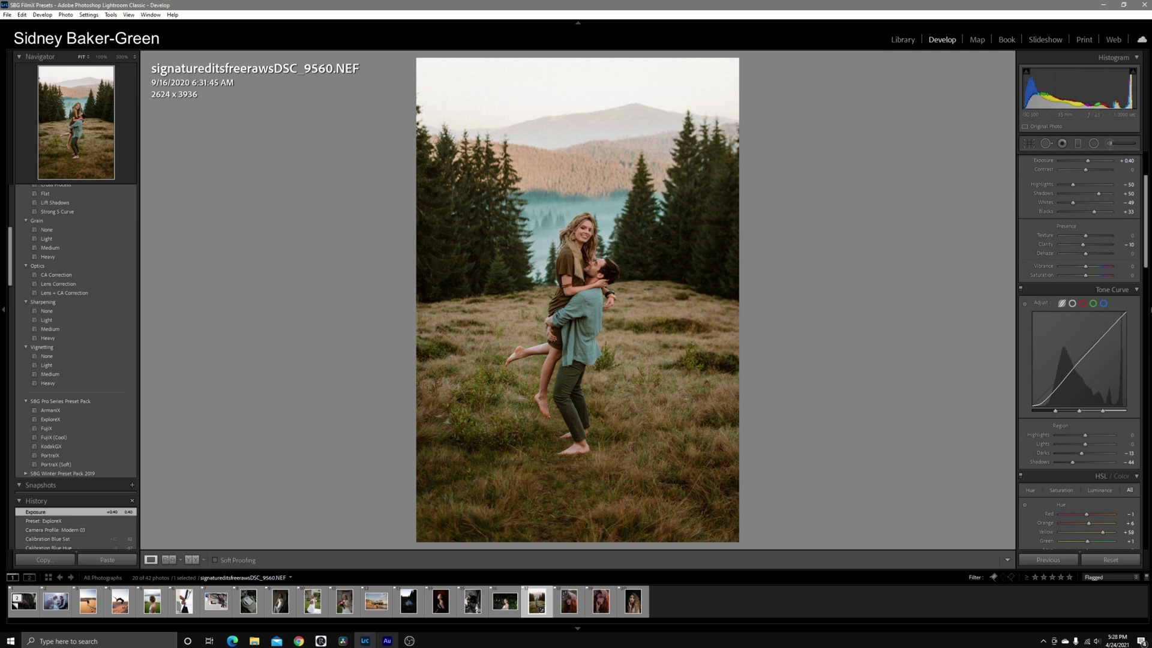
{"action": "left_click", "coordinate": [1073, 303]}
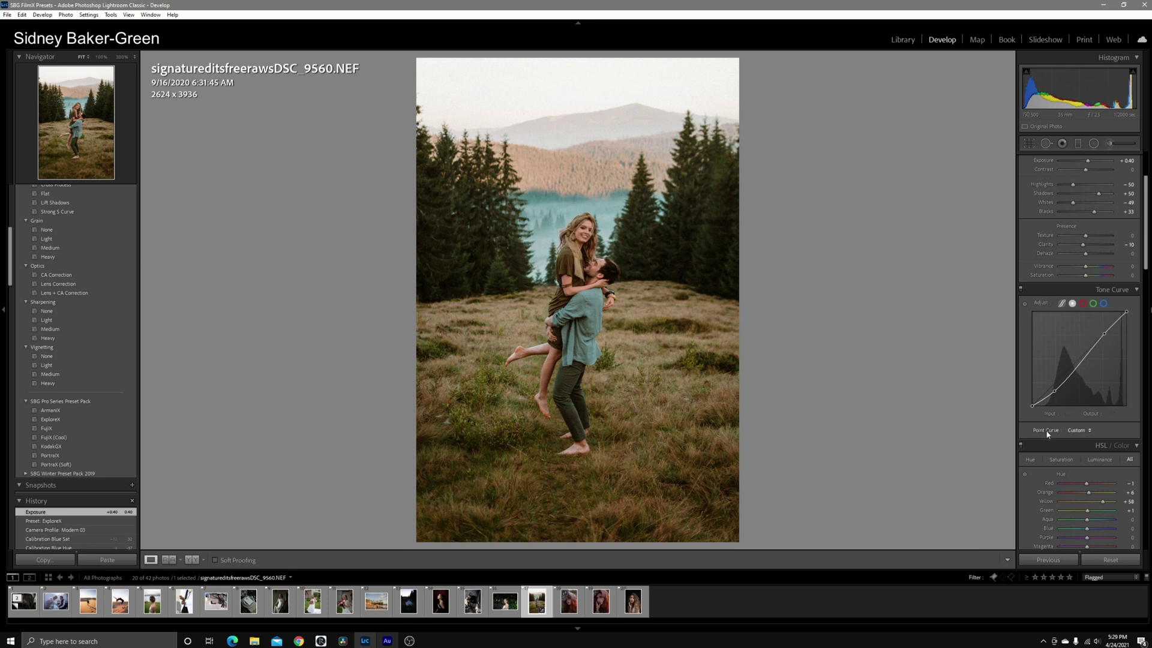
Check the Red, Green and Blue tone curve channels, ending on the Red channel.
{"action": "left_click", "coordinate": [1083, 304]}
{"action": "left_click", "coordinate": [1093, 303]}
{"action": "left_click", "coordinate": [1103, 303]}
{"action": "left_click", "coordinate": [1083, 304]}
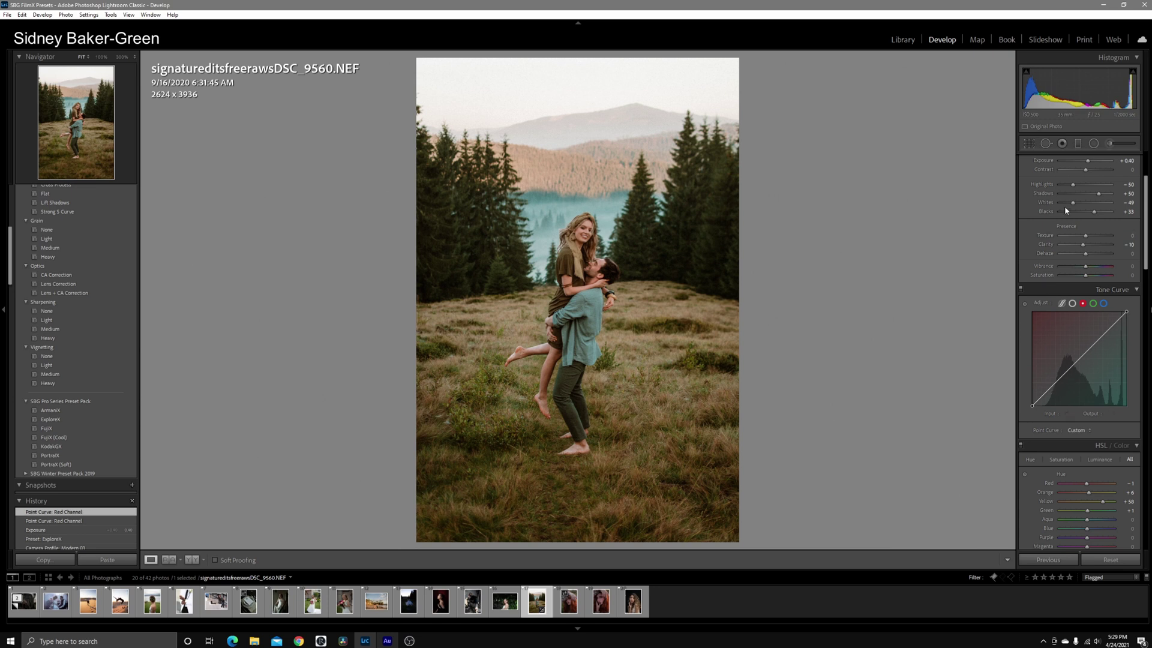
{"action": "scroll", "coordinate": [1028, 338], "scroll_direction": "down", "scroll_amount": 10}
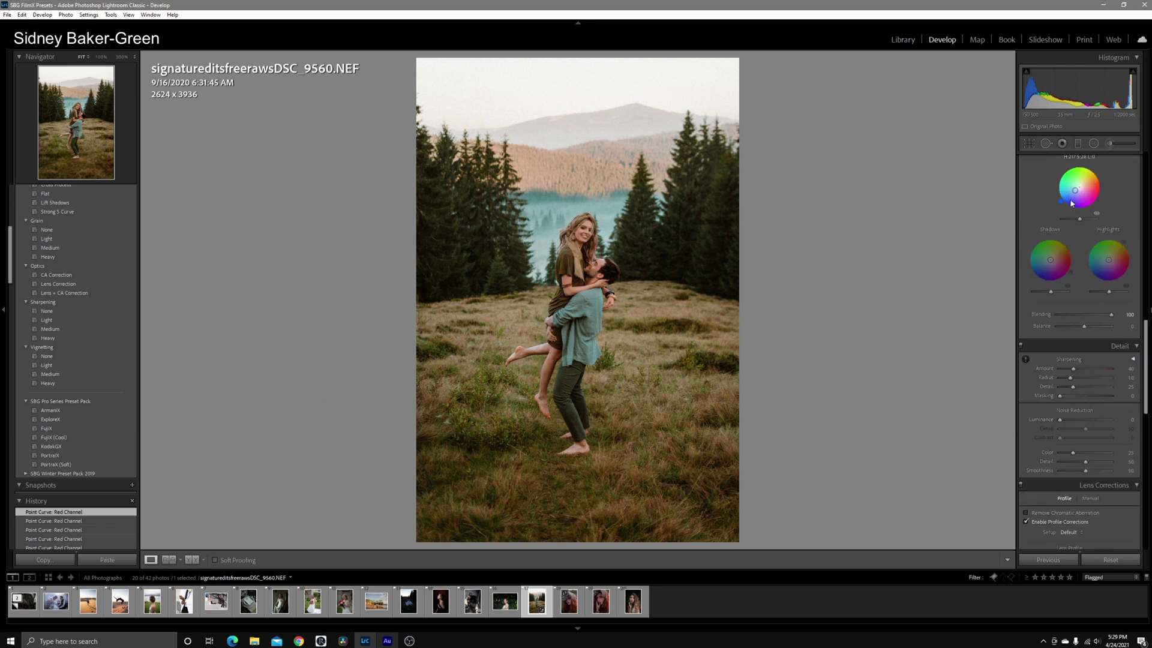
Scroll through the HSL and Color Grading panels of the Develop module.
{"action": "scroll", "coordinate": [1114, 220], "scroll_direction": "up", "scroll_amount": 10}
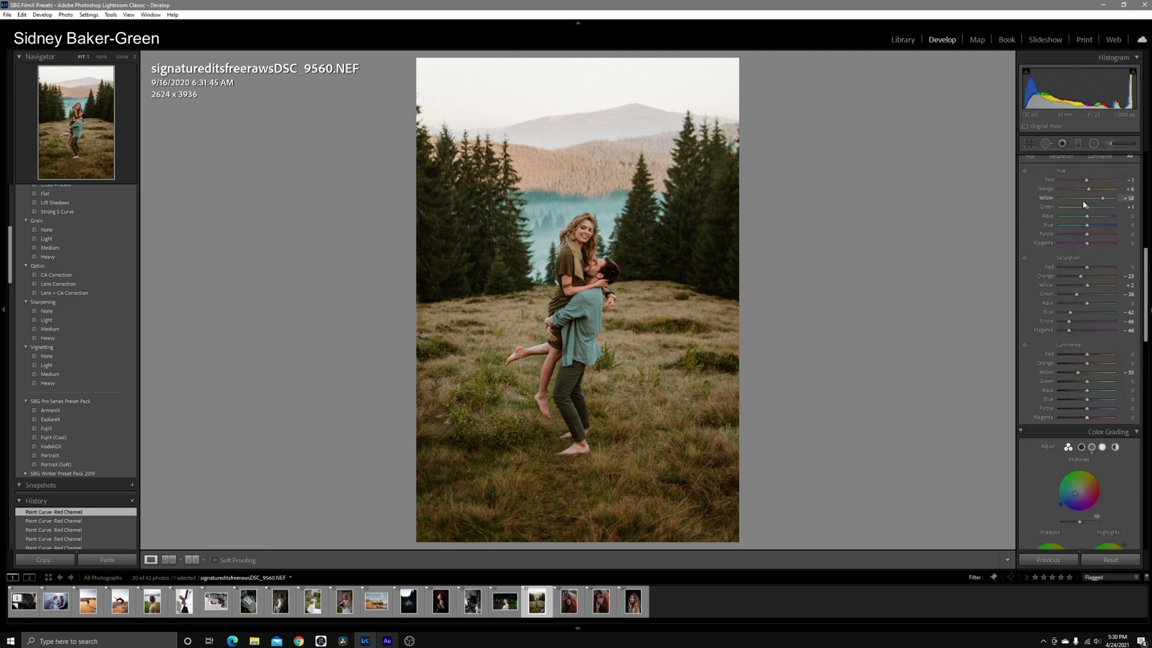
{"action": "scroll", "coordinate": [1067, 270], "scroll_direction": "down", "scroll_amount": 10}
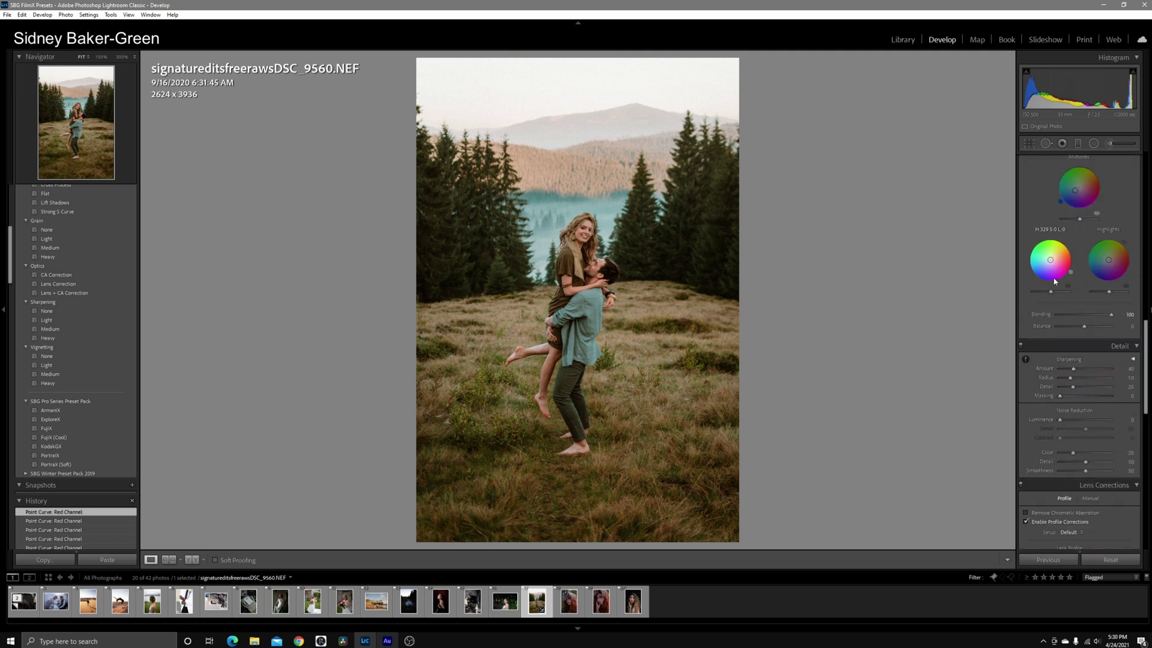
{"action": "scroll", "coordinate": [1050, 280], "scroll_direction": "up", "scroll_amount": 8}
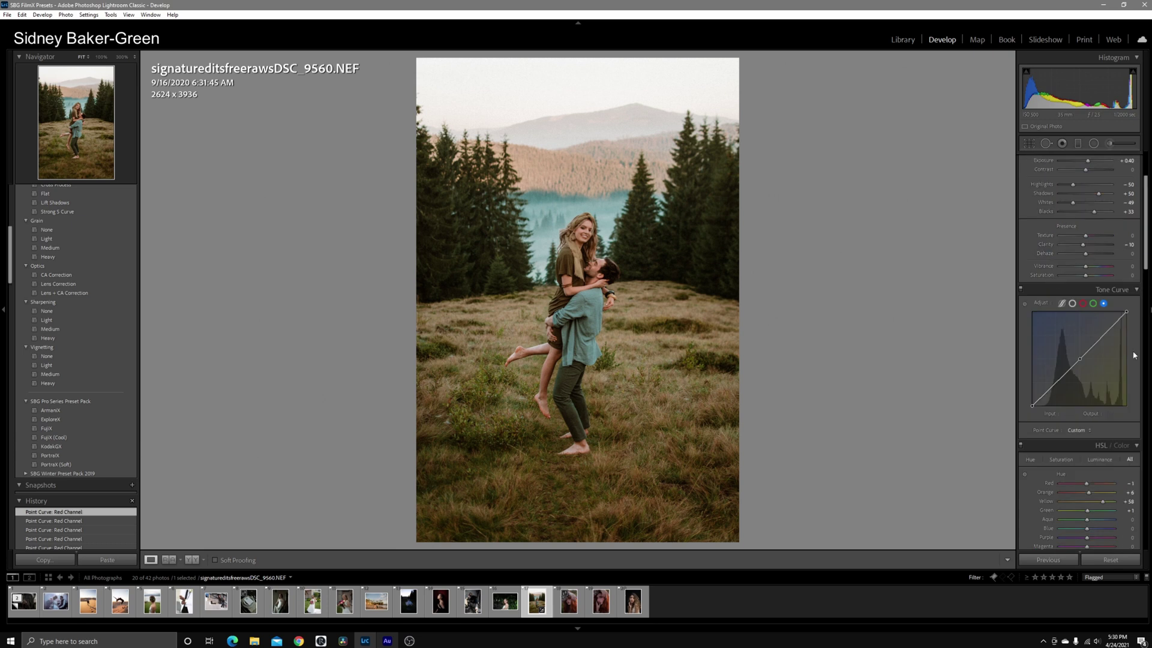
{"action": "scroll", "coordinate": [1076, 370], "scroll_direction": "down", "scroll_amount": 3}
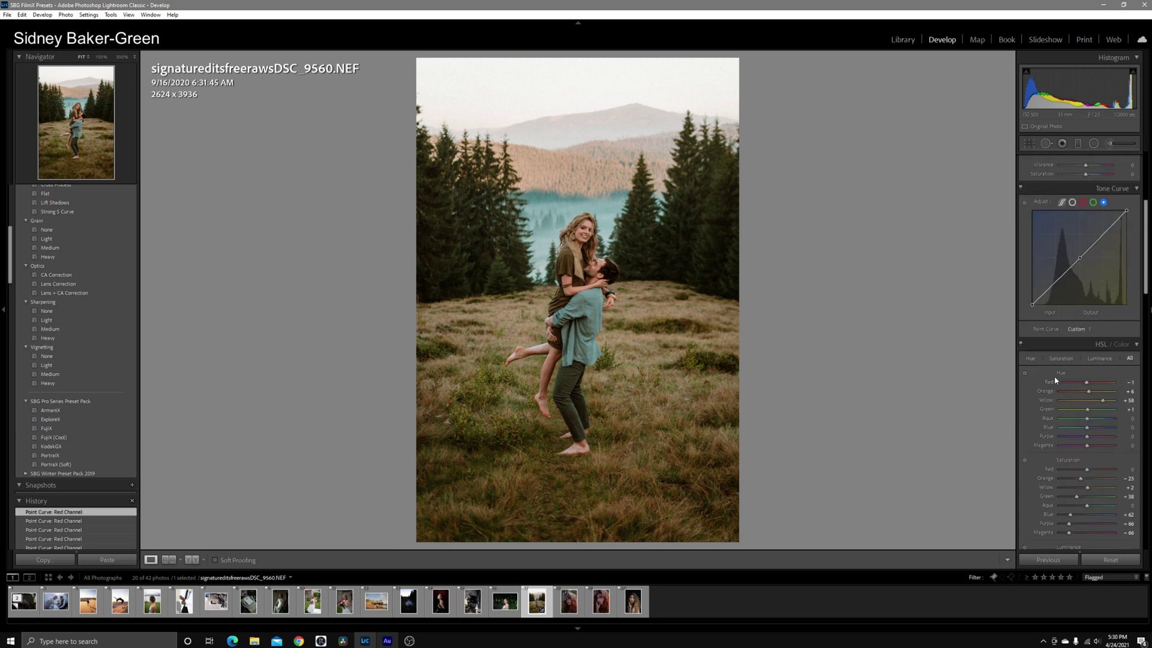
{"action": "scroll", "coordinate": [1082, 387], "scroll_direction": "down", "scroll_amount": 5}
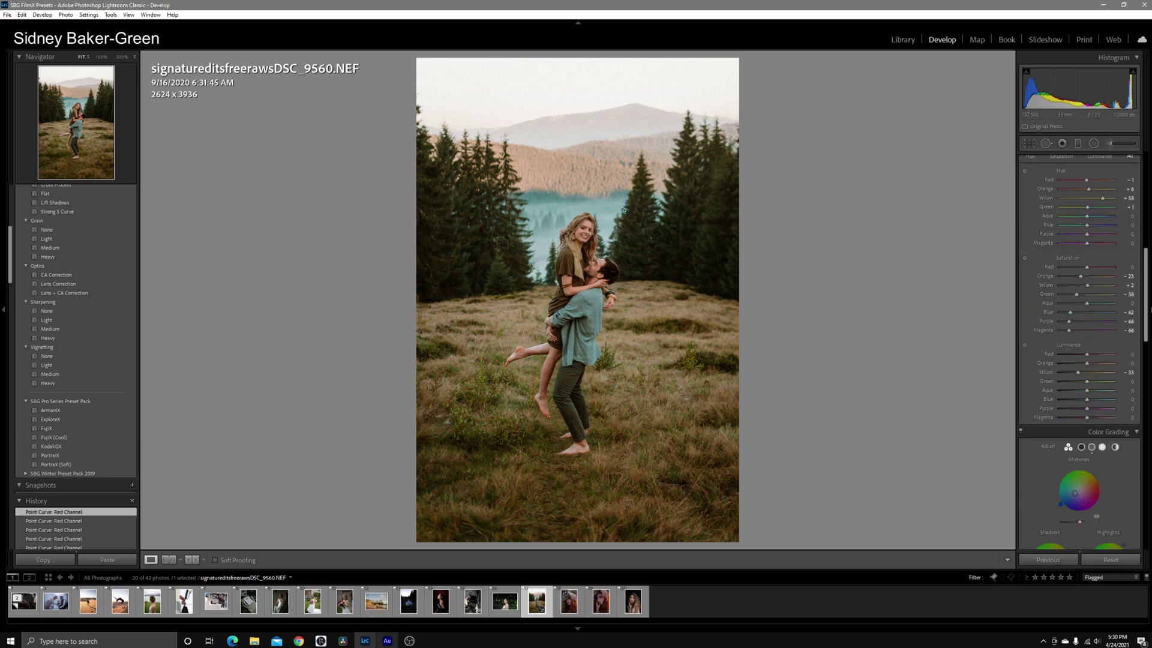
{"action": "scroll", "coordinate": [1088, 347], "scroll_direction": "down", "scroll_amount": 5}
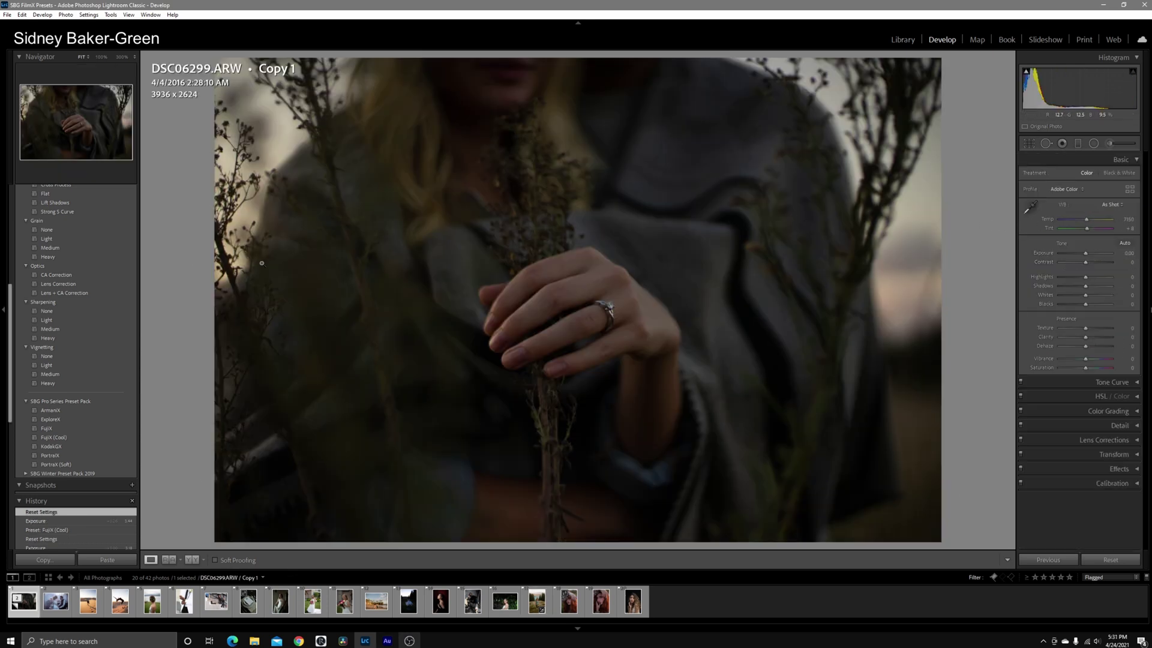
Apply FujiX (Cool) to DSC06299.ARW Copy 1 and push its exposure to about +2.92.
{"action": "left_click", "coordinate": [86, 438]}
{"action": "left_click", "coordinate": [85, 439]}
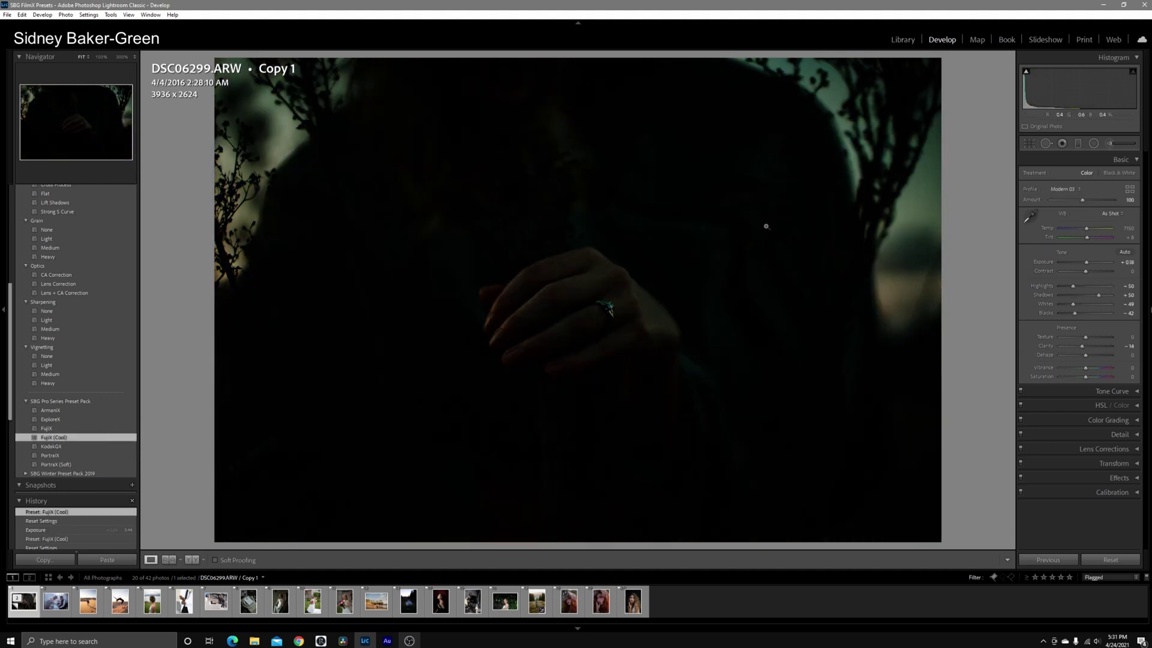
{"action": "mouse_move", "coordinate": [1074, 90]}
{"action": "left_mouse_down"}
{"action": "mouse_move", "coordinate": [1122, 90]}
{"action": "mouse_move", "coordinate": [1084, 99]}
{"action": "left_mouse_up"}
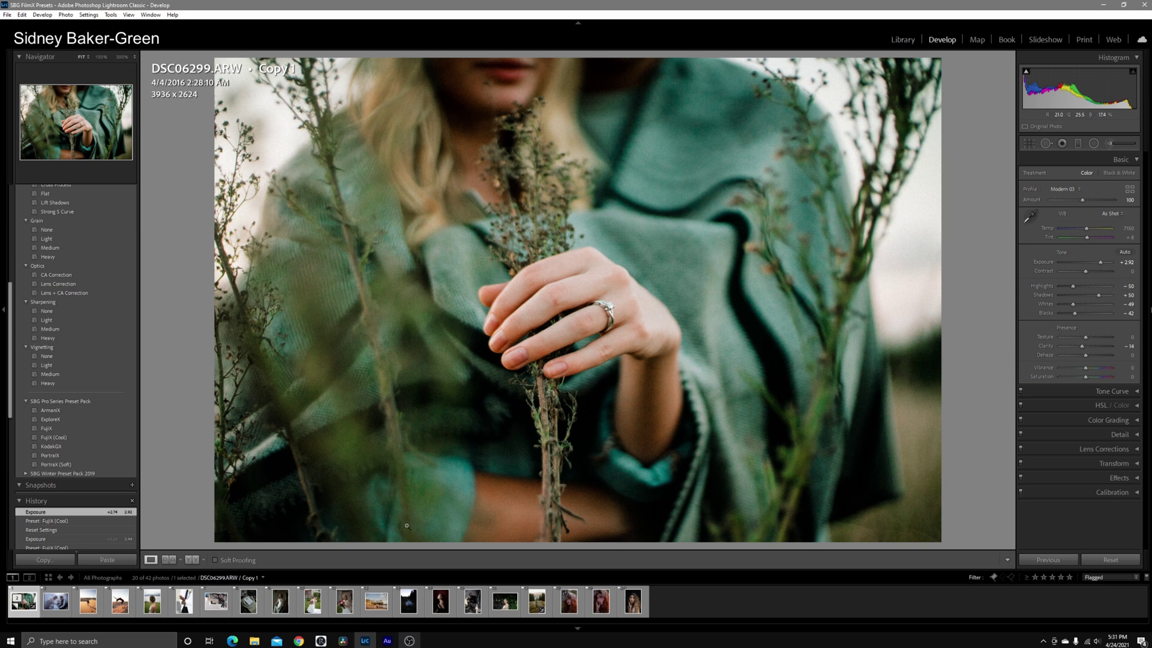
Give P1000904.dng FujiX (Cool), a warmer temperature around 8556, and exposure near +3.
{"action": "left_click", "coordinate": [407, 611]}
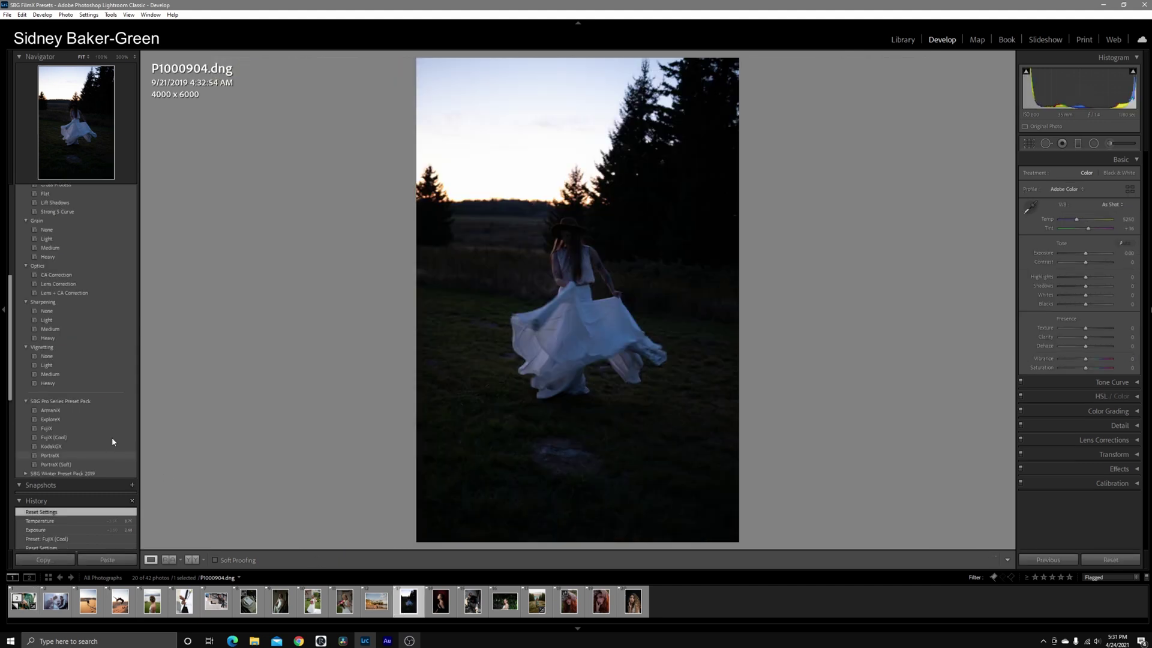
{"action": "left_click", "coordinate": [111, 440]}
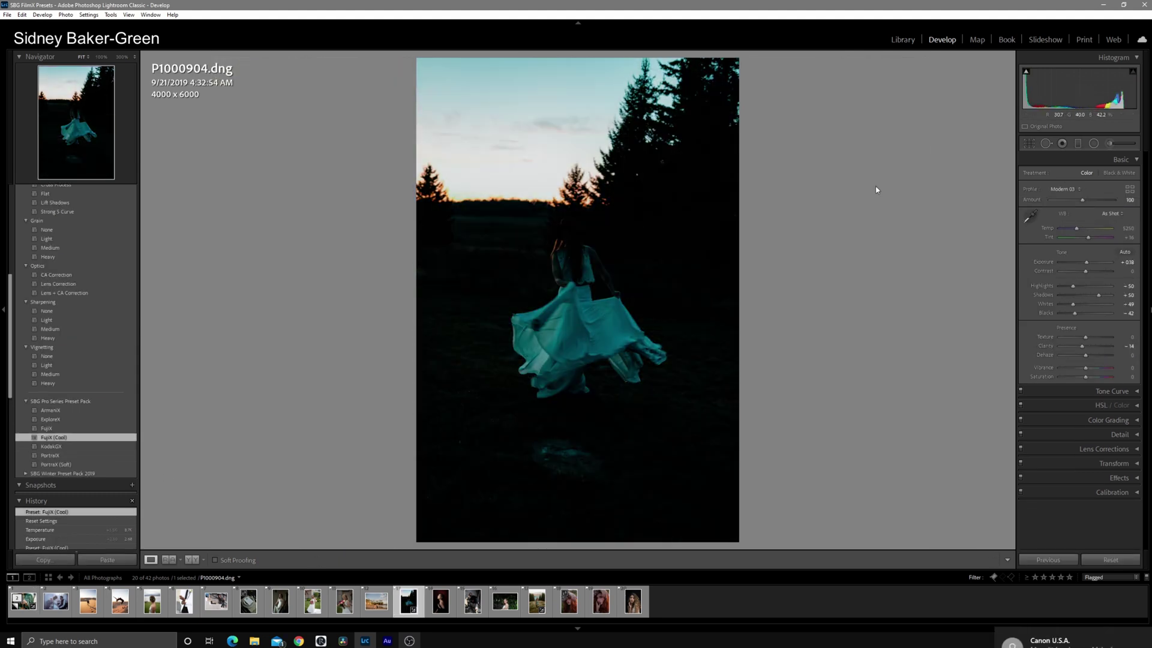
{"action": "mouse_move", "coordinate": [1074, 90]}
{"action": "left_mouse_down"}
{"action": "mouse_move", "coordinate": [1106, 90]}
{"action": "mouse_move", "coordinate": [1071, 90]}
{"action": "left_mouse_up"}
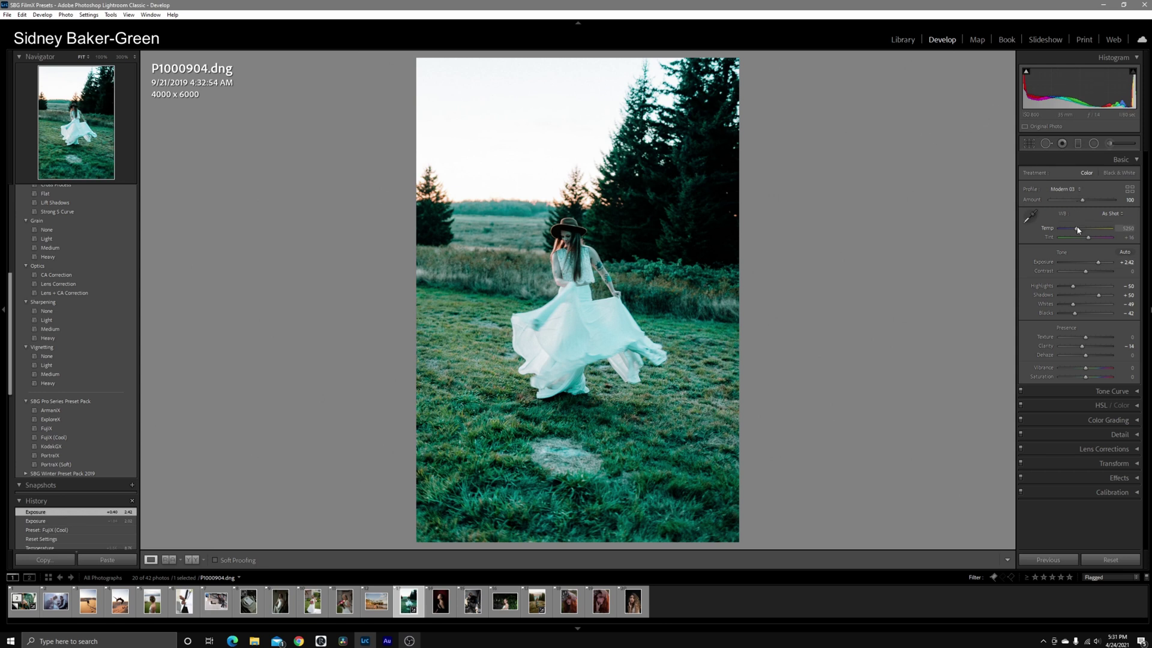
{"action": "left_click_drag", "start_coordinate": [1077, 229], "coordinate": [1080, 230]}
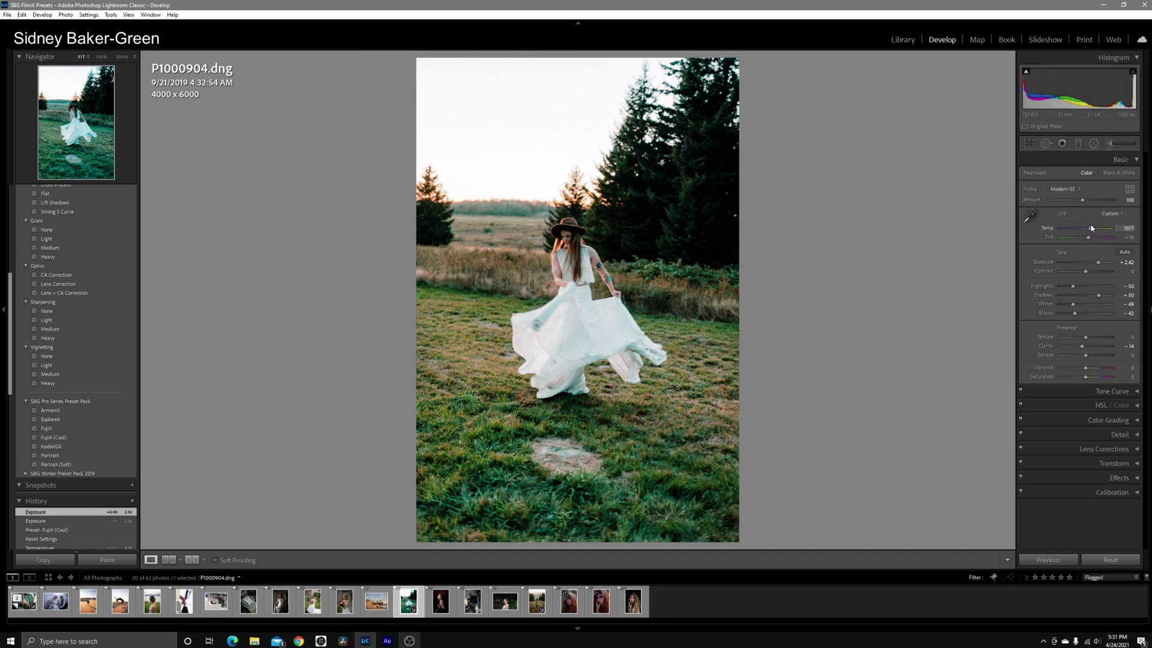
{"action": "left_click_drag", "start_coordinate": [1074, 90], "coordinate": [1087, 90]}
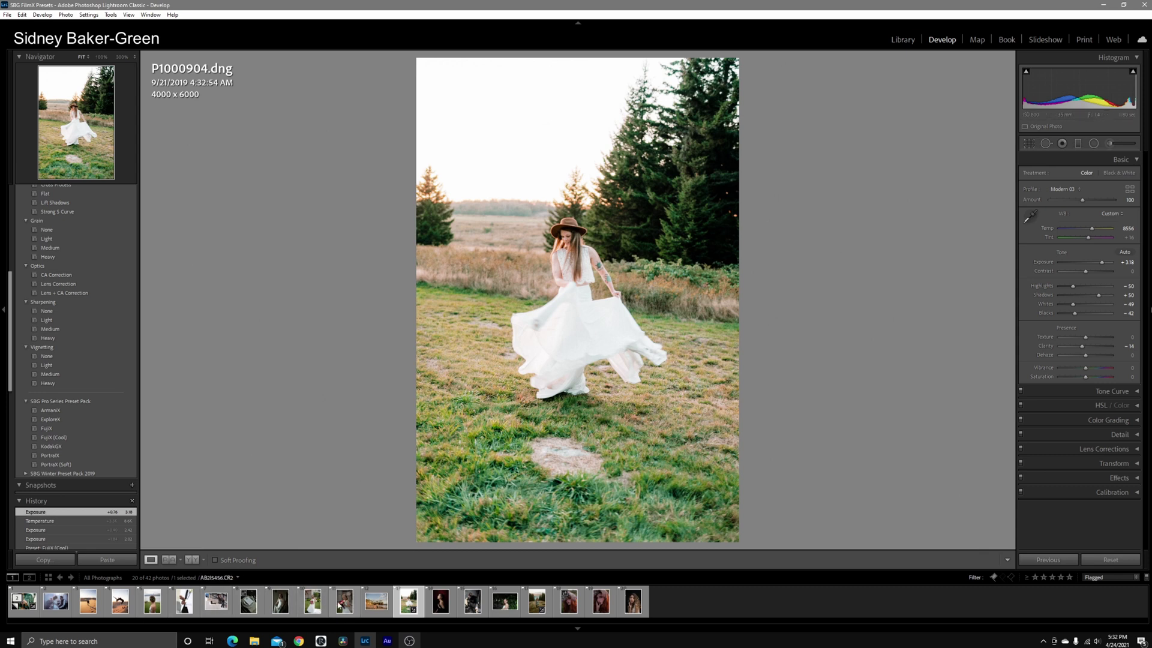
Apply FujiX (Cool) to IMG_2404.CR2, raise exposure to +0.74 and deepen blacks to about -93.
{"action": "left_click", "coordinate": [184, 601]}
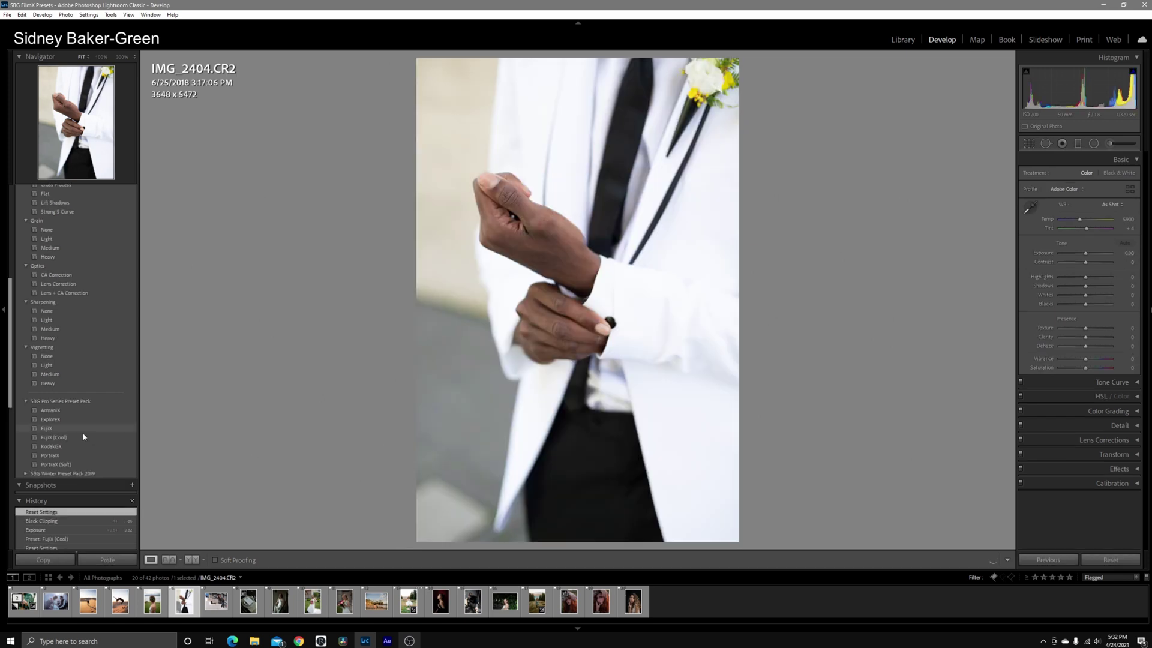
{"action": "left_click", "coordinate": [57, 438]}
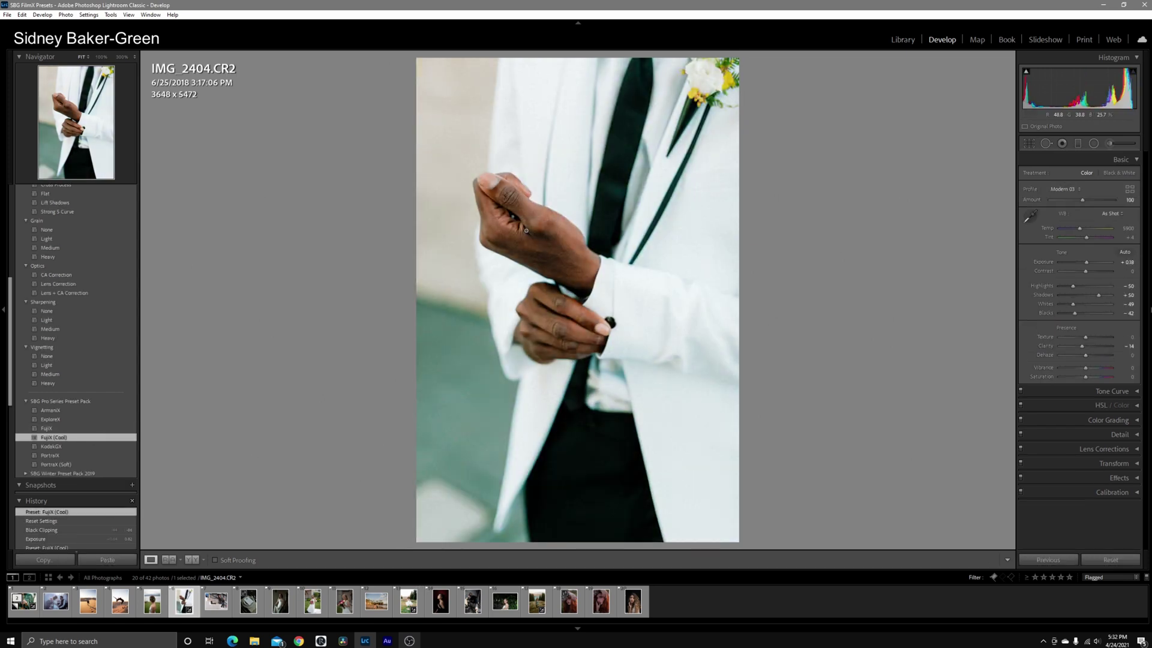
{"action": "left_click", "coordinate": [84, 430]}
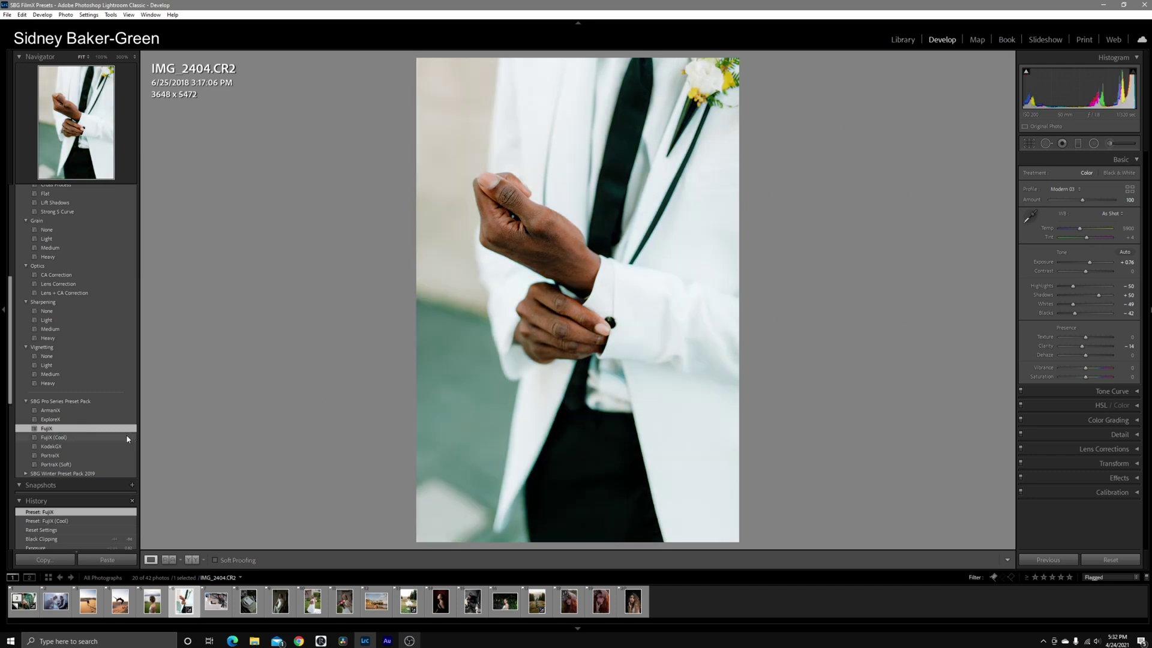
{"action": "left_click", "coordinate": [126, 437]}
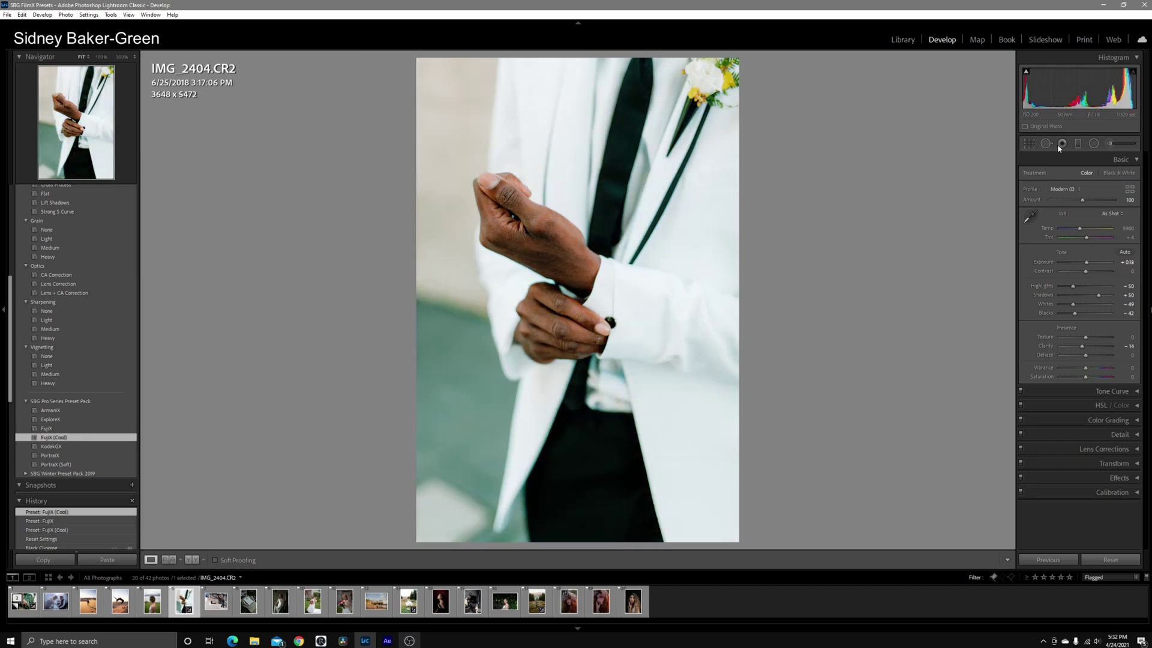
{"action": "left_click_drag", "start_coordinate": [1072, 96], "coordinate": [1089, 97]}
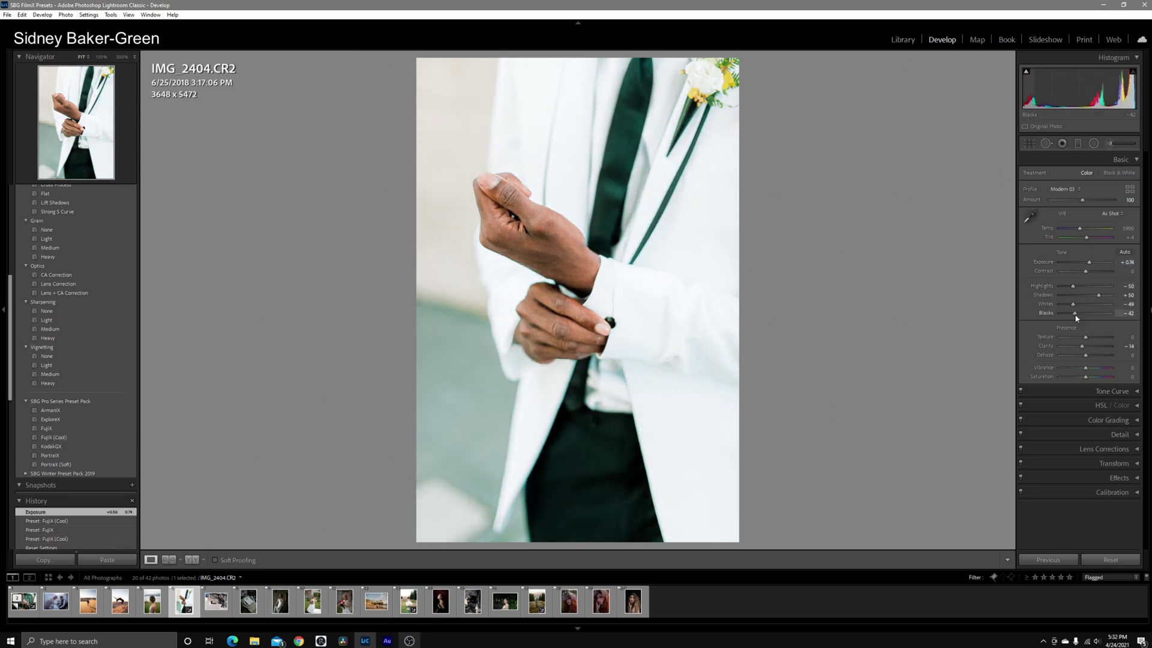
{"action": "left_click_drag", "start_coordinate": [1074, 314], "coordinate": [1064, 321]}
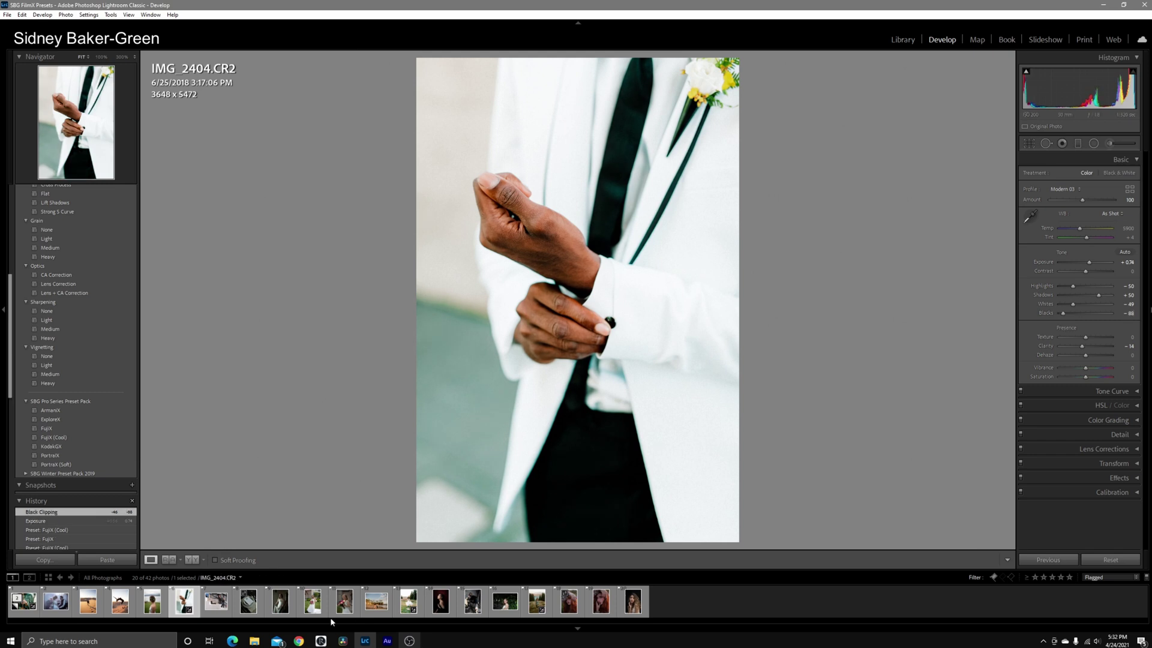
Move to M4_24117 and apply PortraX with exposure +1.20, temperature 5333 and tint -3.
{"action": "key", "text": "Left"}
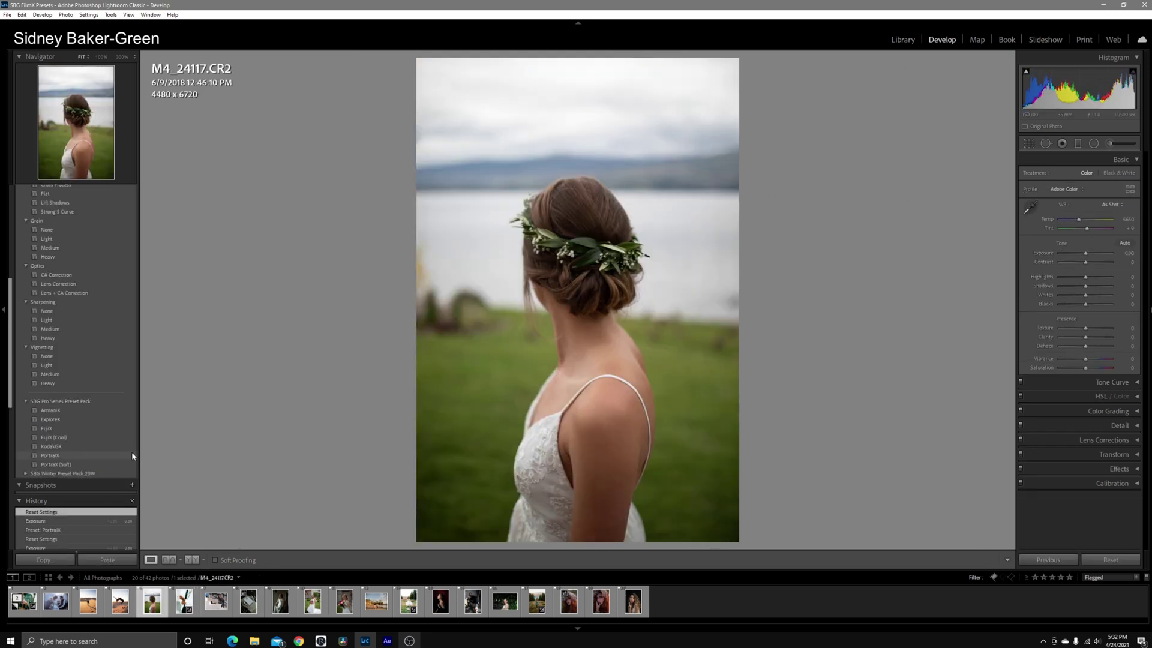
{"action": "left_click", "coordinate": [128, 455]}
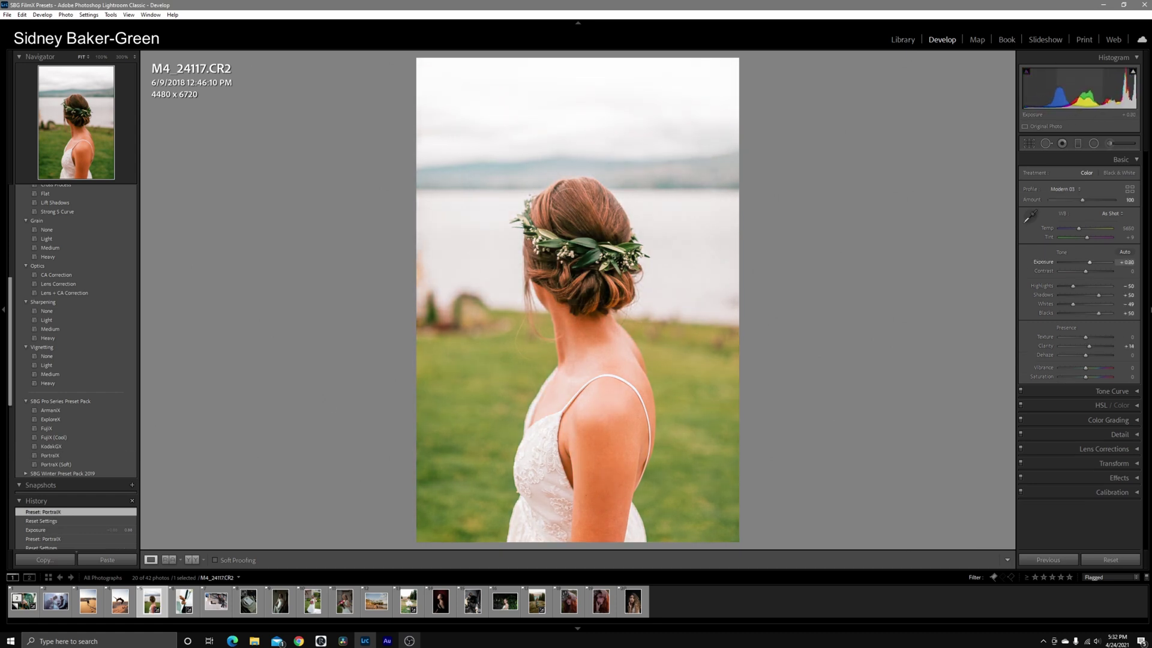
{"action": "left_click_drag", "start_coordinate": [1090, 261], "coordinate": [1092, 261]}
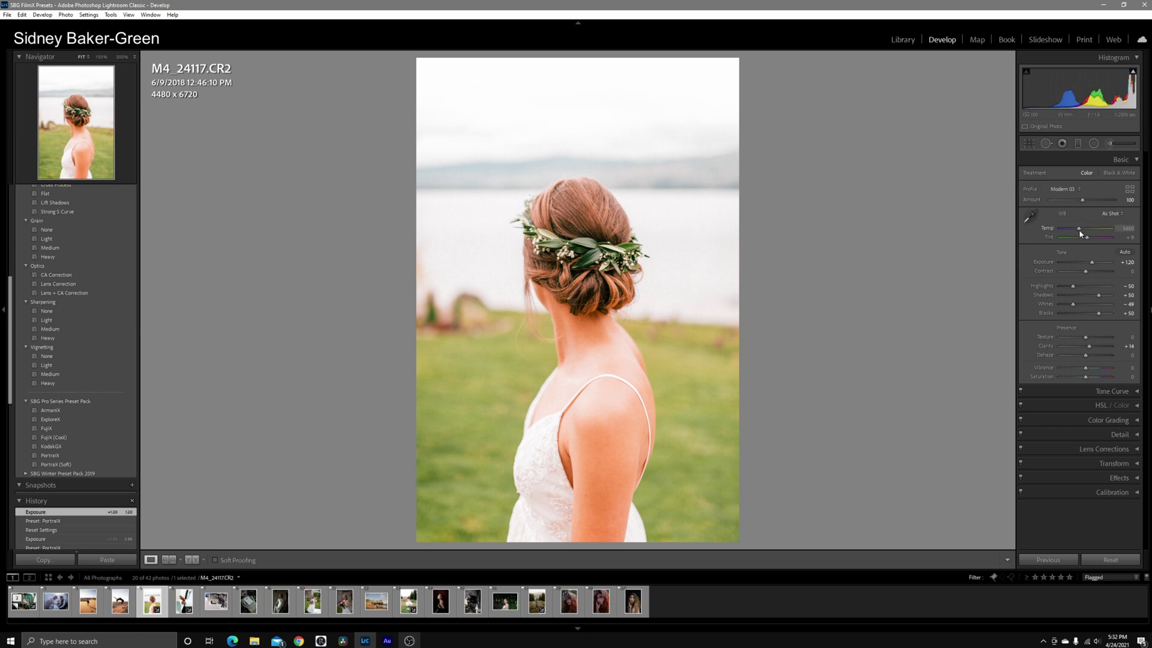
{"action": "left_click_drag", "start_coordinate": [1079, 232], "coordinate": [1077, 229]}
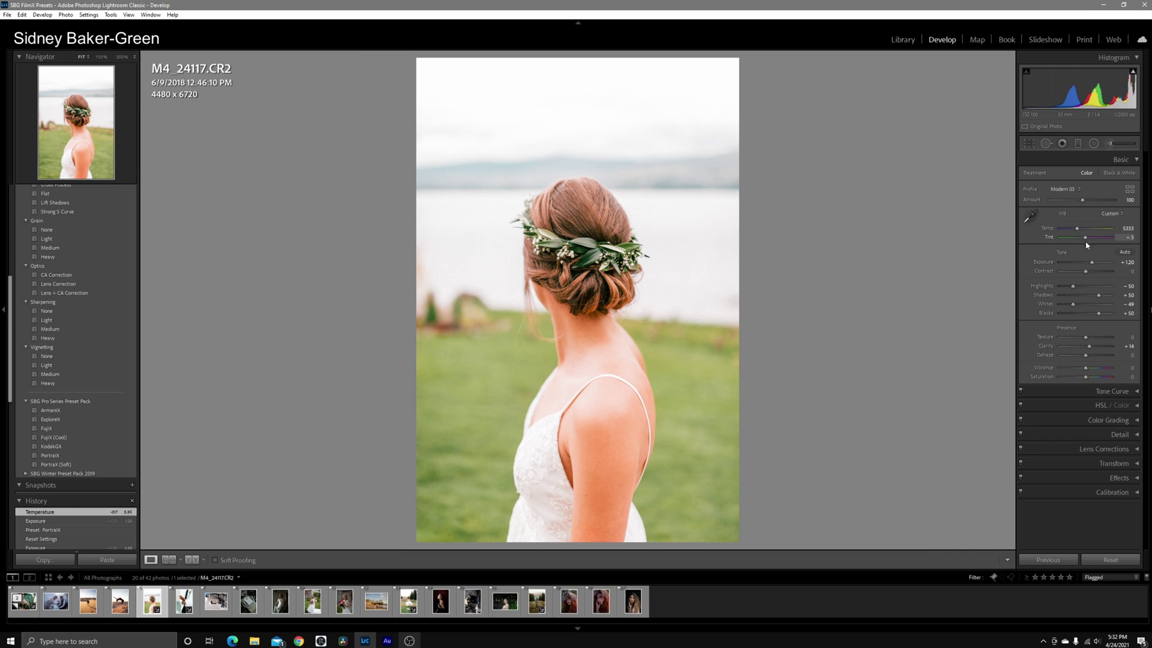
{"action": "left_click_drag", "start_coordinate": [1087, 244], "coordinate": [1087, 244]}
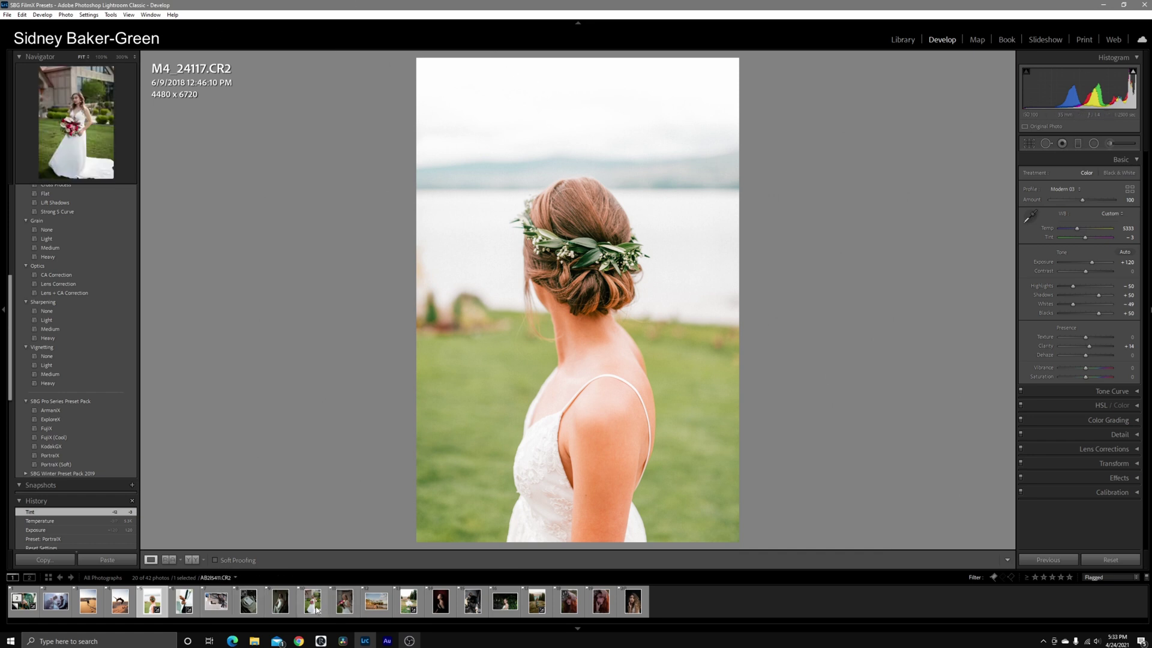
Brighten AB2I5372's exposure, set tint to -5, and switch its look to PortraX (Soft).
{"action": "left_click", "coordinate": [280, 601]}
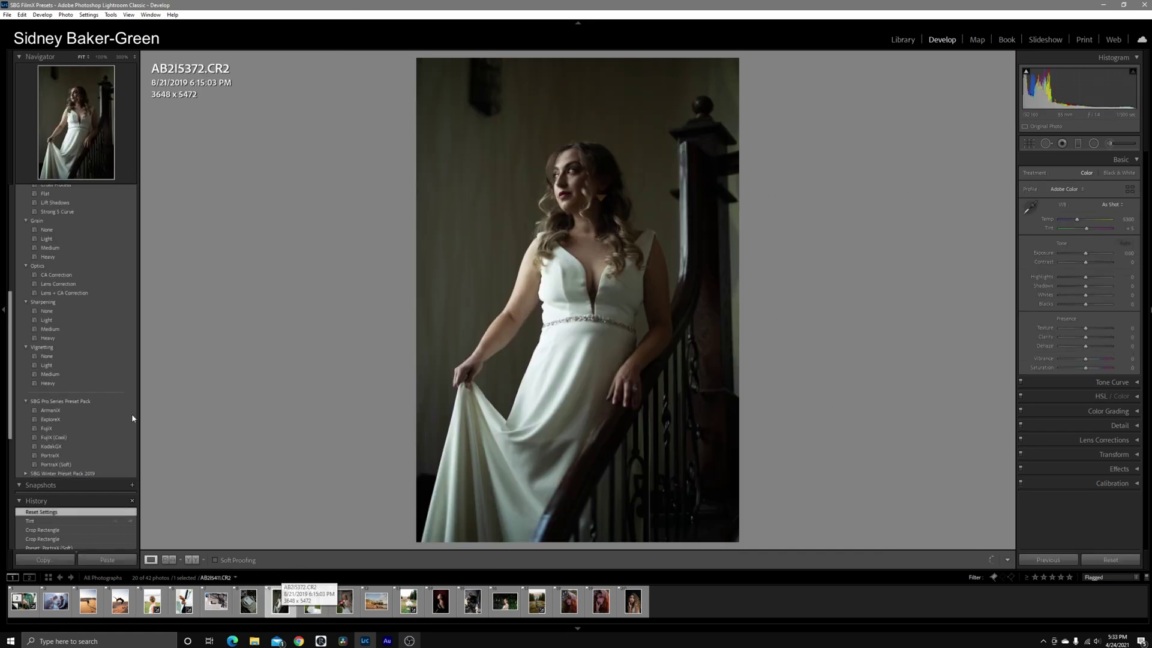
{"action": "left_click", "coordinate": [86, 460]}
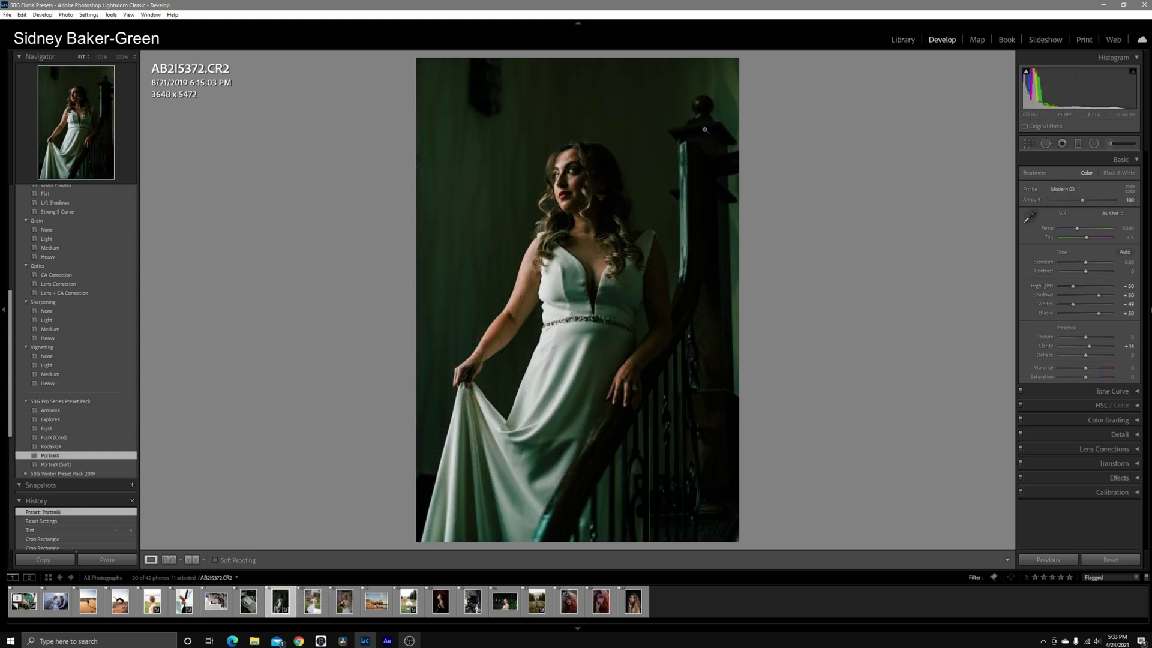
{"action": "left_click_drag", "start_coordinate": [1074, 90], "coordinate": [1116, 90]}
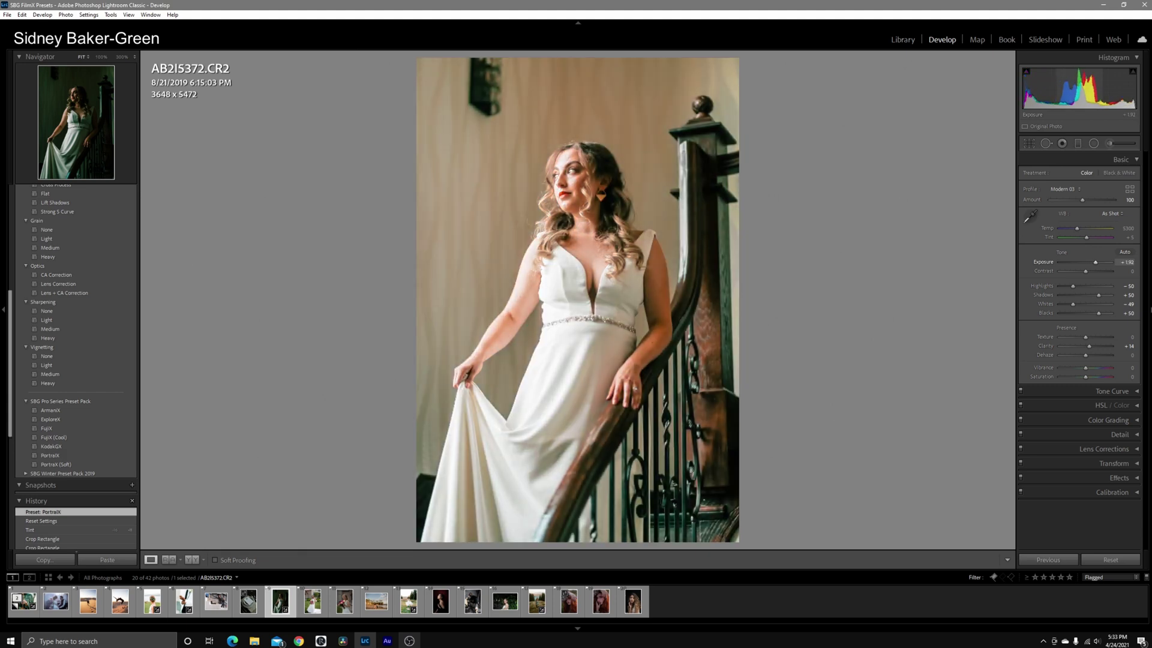
{"action": "double_click", "coordinate": [1086, 238]}
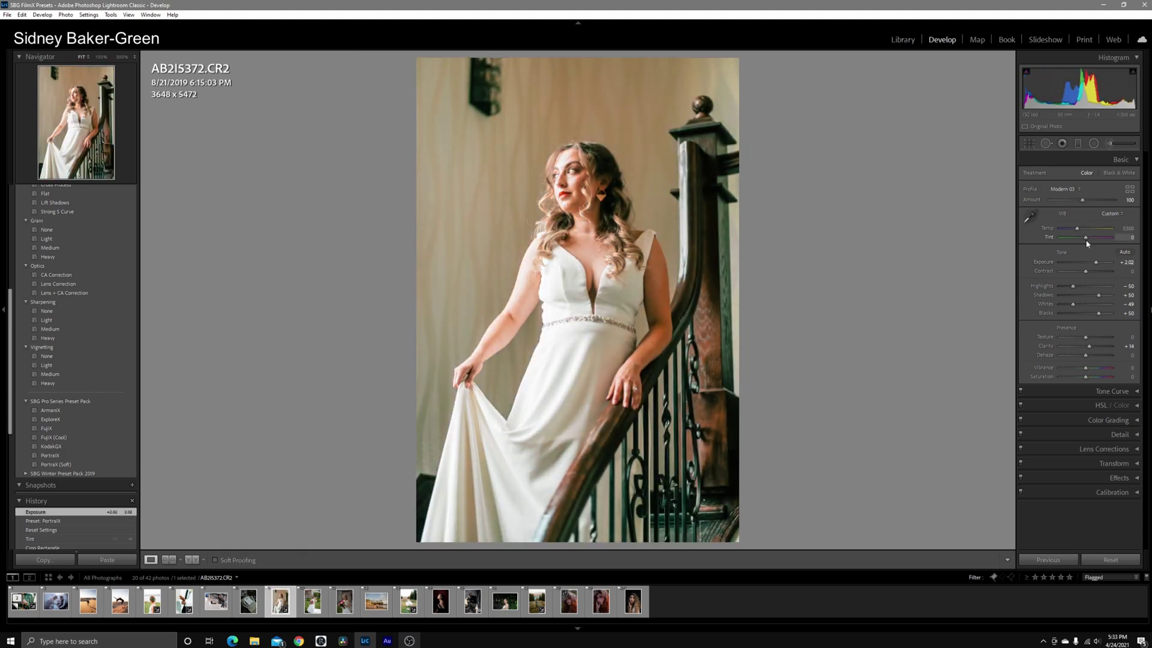
{"action": "left_click_drag", "start_coordinate": [1086, 241], "coordinate": [1085, 240]}
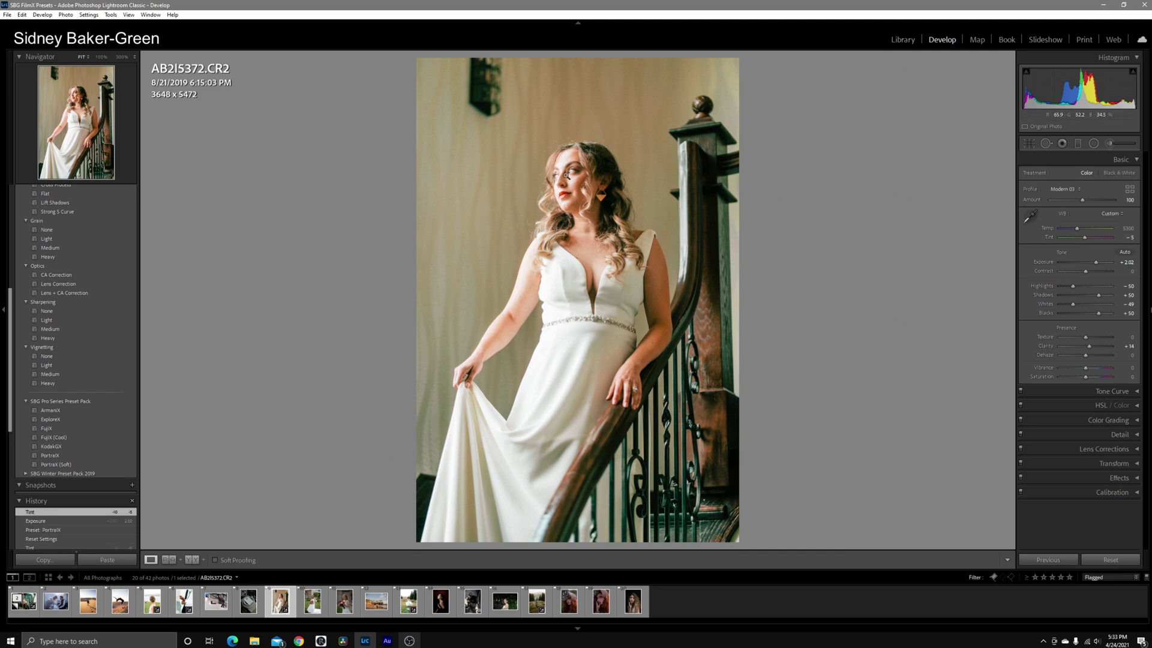
{"action": "left_click", "coordinate": [566, 174]}
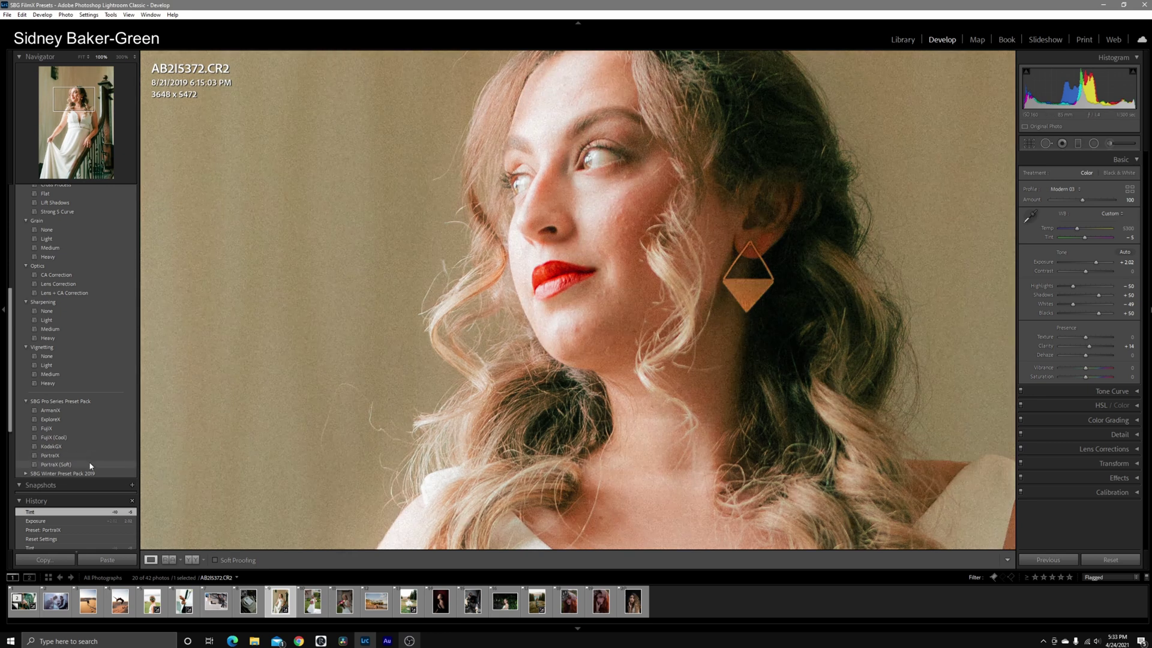
{"action": "left_click", "coordinate": [89, 463]}
{"action": "left_click", "coordinate": [84, 57]}
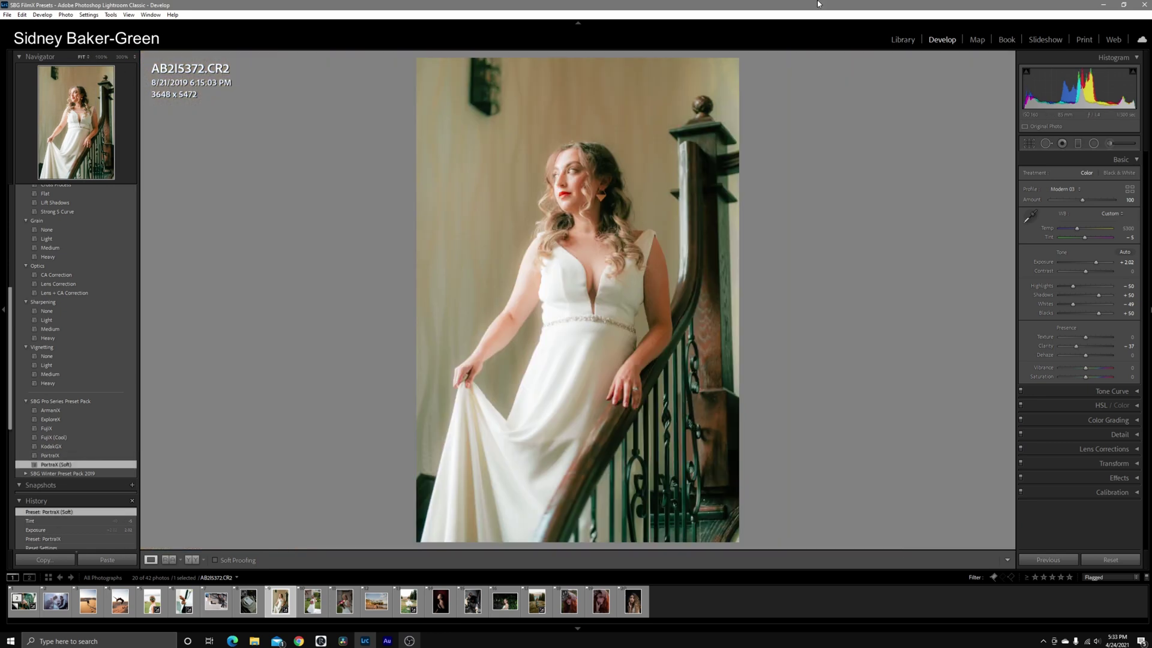
Crop AB2I5372 to a 4 x 5 aspect ratio, repositioning the photo within the frame.
{"action": "left_click", "coordinate": [1029, 143]}
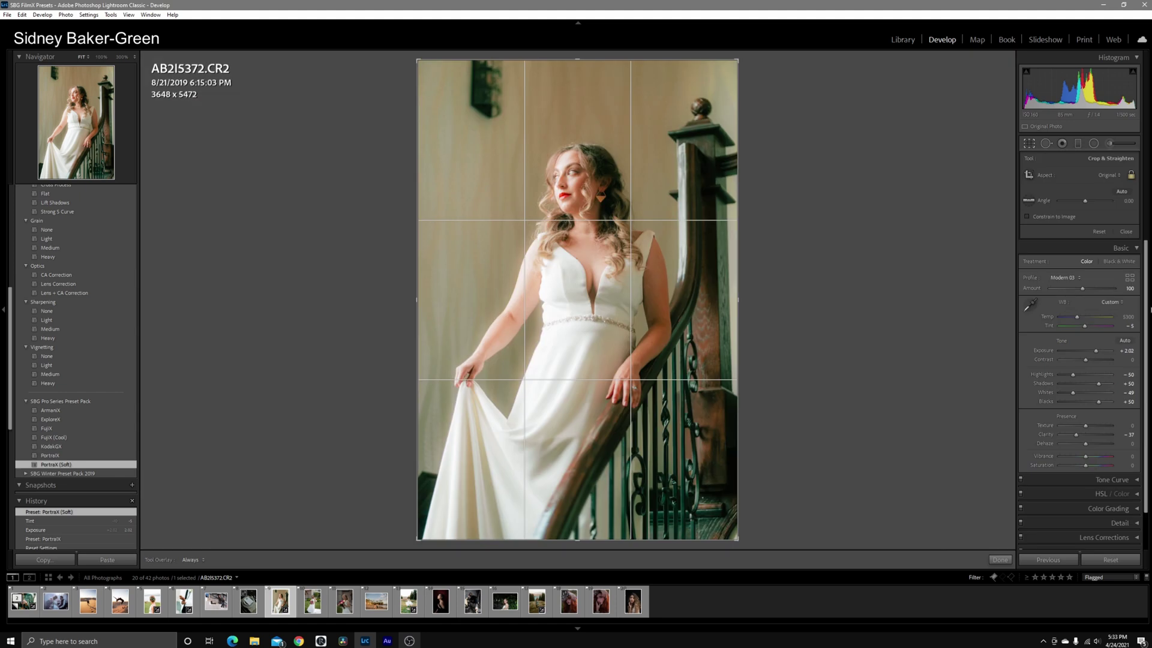
{"action": "left_click", "coordinate": [1117, 187]}
{"action": "left_click", "coordinate": [1066, 228]}
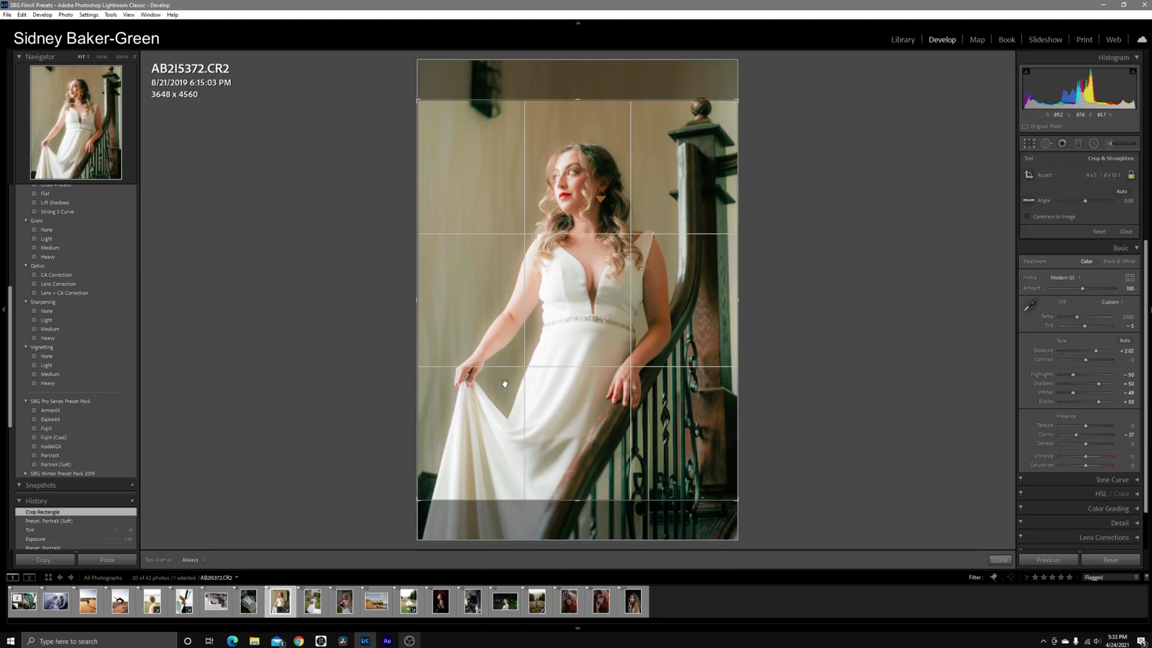
{"action": "left_click_drag", "start_coordinate": [506, 383], "coordinate": [506, 341]}
{"action": "left_click", "coordinate": [1027, 144]}
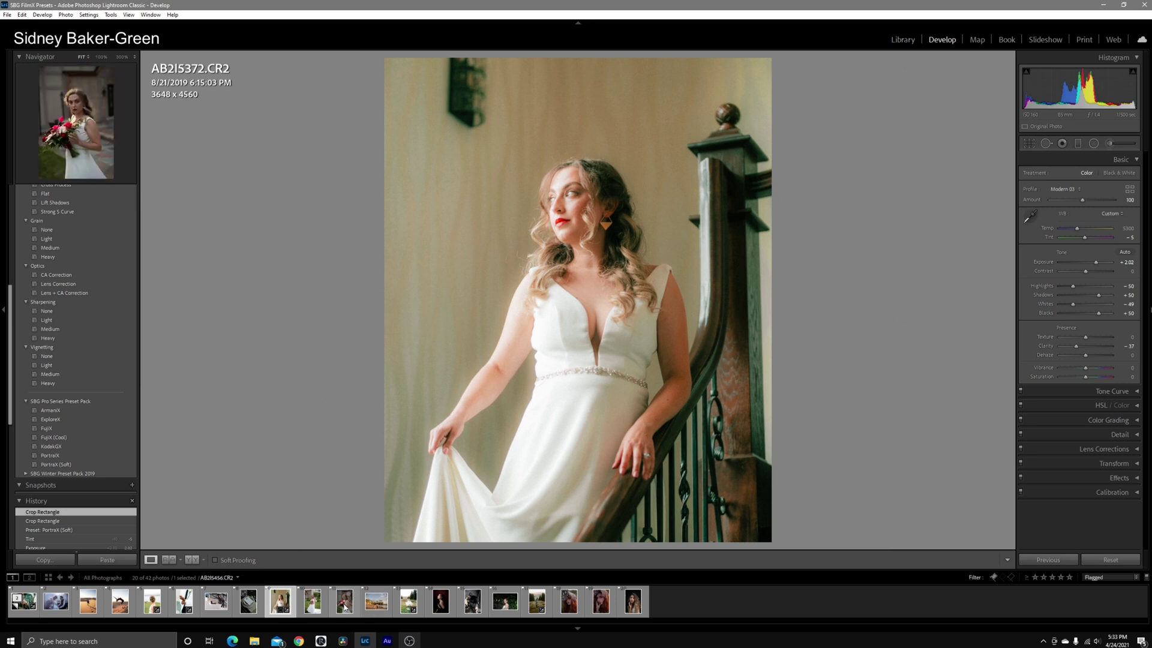
Straighten AB2I5456 by drawing a level line with the R crop tool.
{"action": "left_click", "coordinate": [344, 601]}
{"action": "key", "text": "r"}
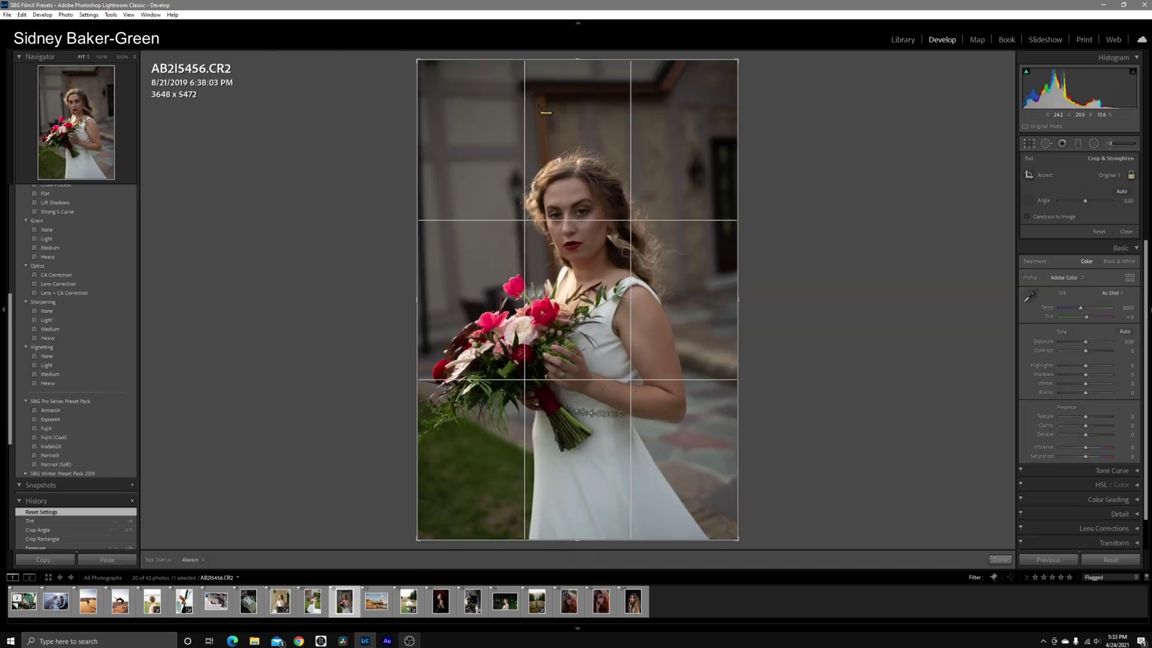
{"action": "left_click_drag", "start_coordinate": [540, 121], "coordinate": [541, 157]}
{"action": "left_click", "coordinate": [1031, 145]}
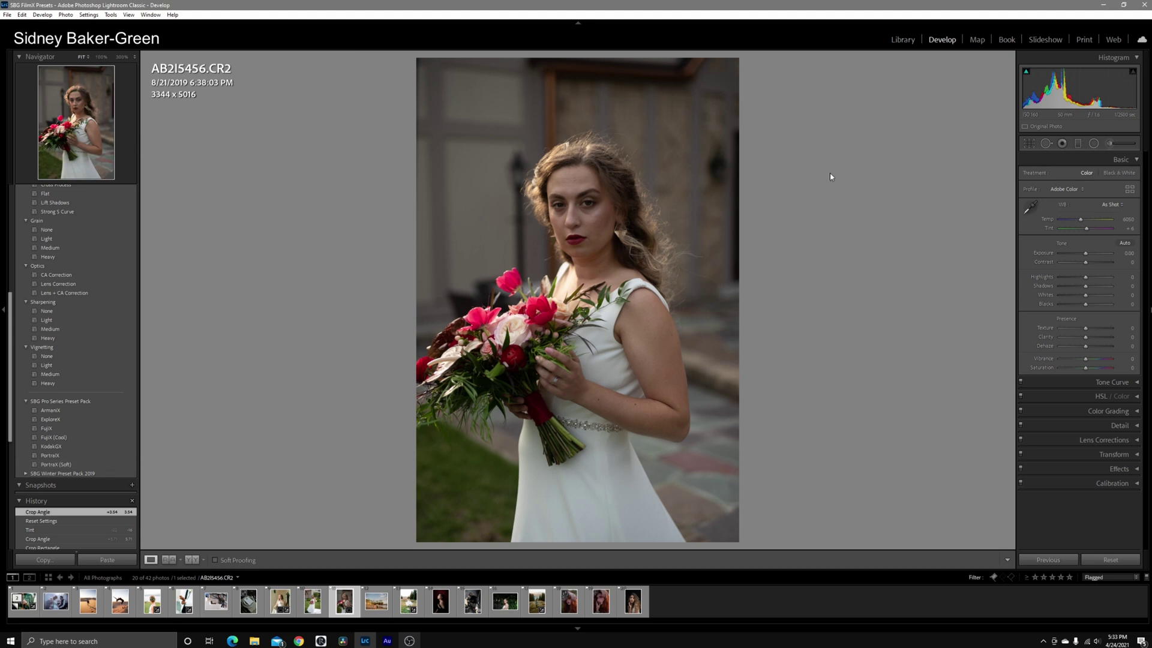
Raise exposure to +1.44, apply PortraX (Soft), shift tint toward green, and compare with the original.
{"action": "left_click_drag", "start_coordinate": [1070, 87], "coordinate": [1098, 87]}
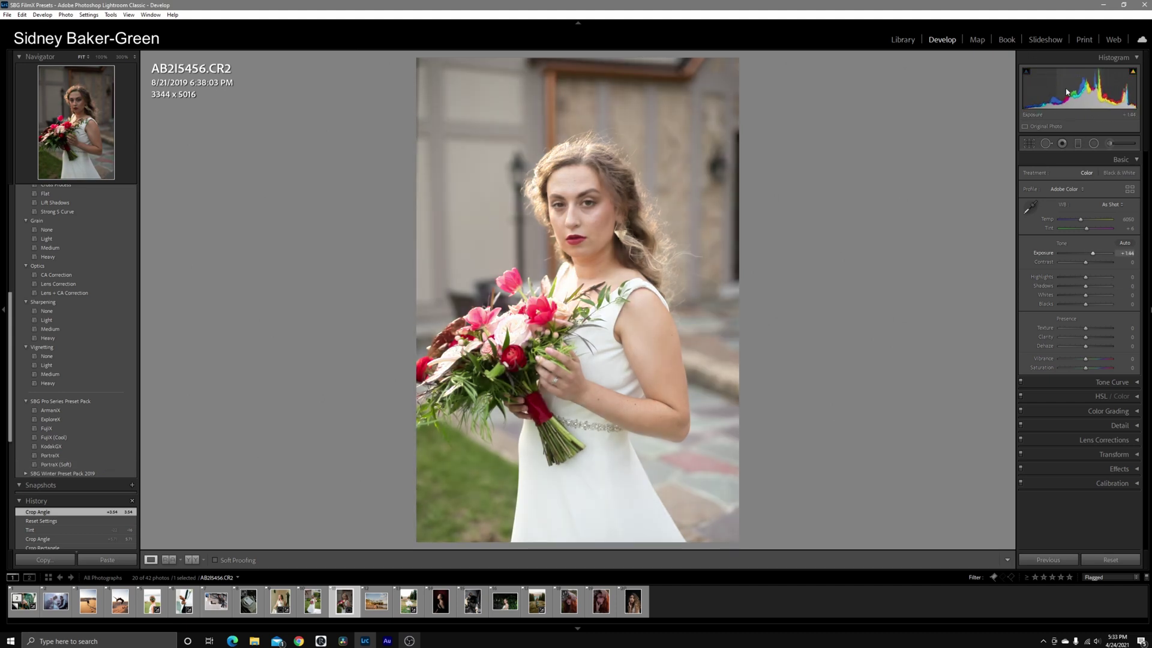
{"action": "left_click", "coordinate": [84, 465]}
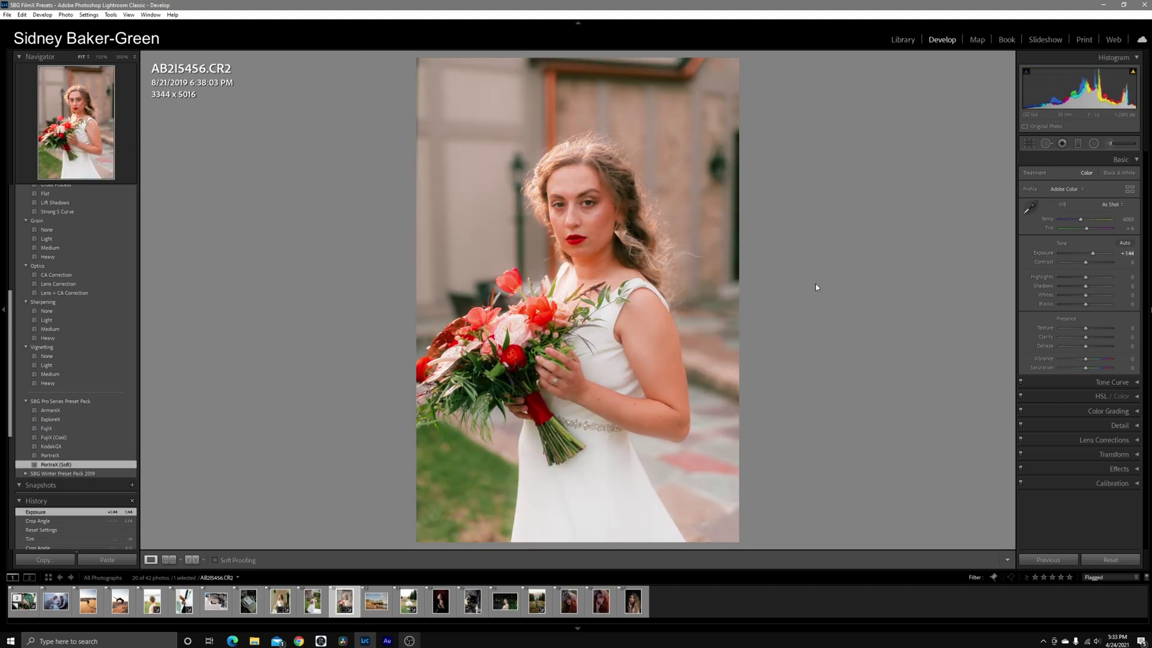
{"action": "mouse_move", "coordinate": [1087, 238]}
{"action": "left_mouse_down"}
{"action": "mouse_move", "coordinate": [1081, 230]}
{"action": "mouse_move", "coordinate": [1084, 242]}
{"action": "left_mouse_up"}
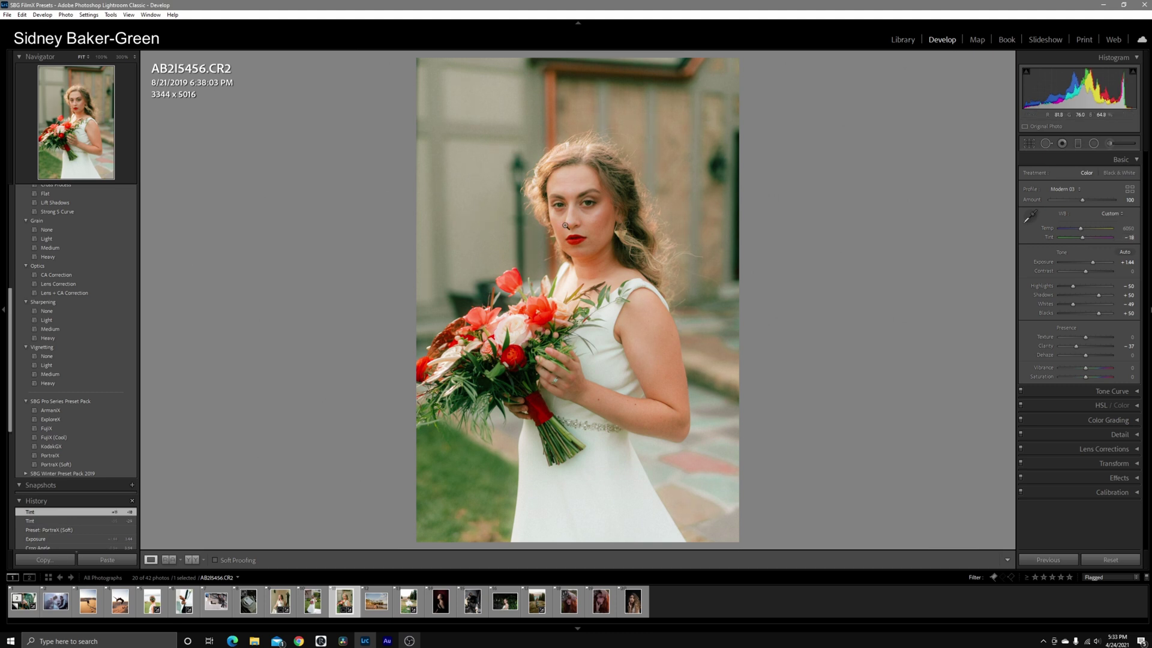
{"action": "key", "text": "backslash"}
{"action": "key", "text": "backslash"}
{"action": "key", "text": "backslash"}
{"action": "key", "text": "backslash"}
Give PANA5225 FujiX (Cool) with exposure about +1.22, then move to IMG_0222.
{"action": "left_click", "coordinate": [216, 601]}
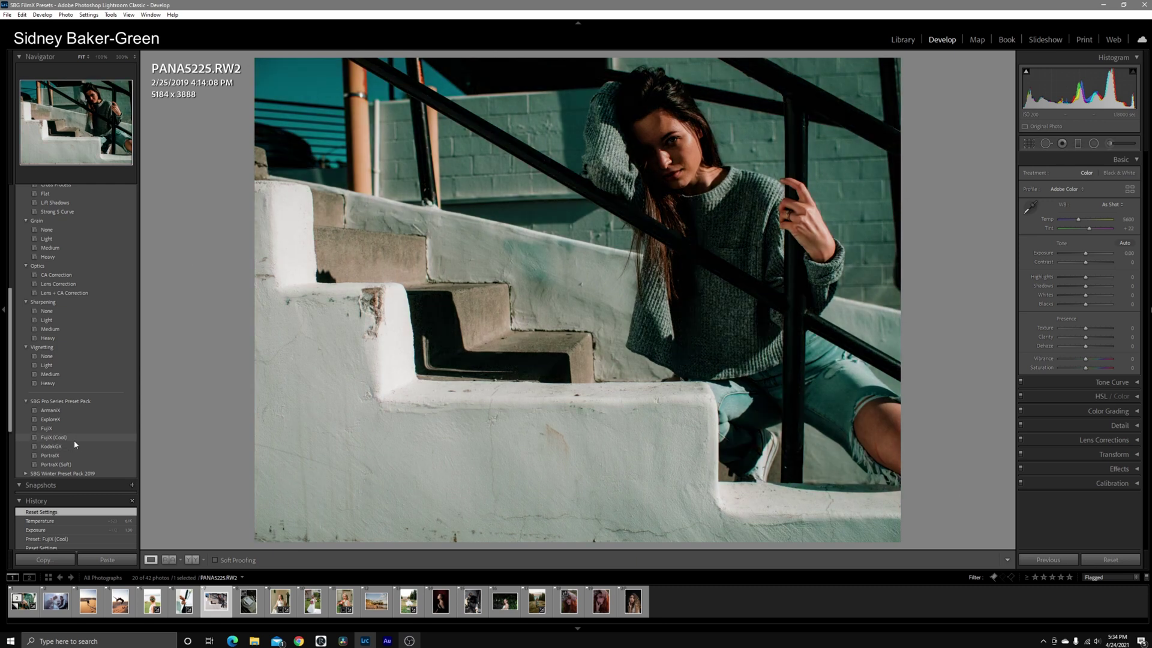
{"action": "left_click", "coordinate": [75, 441]}
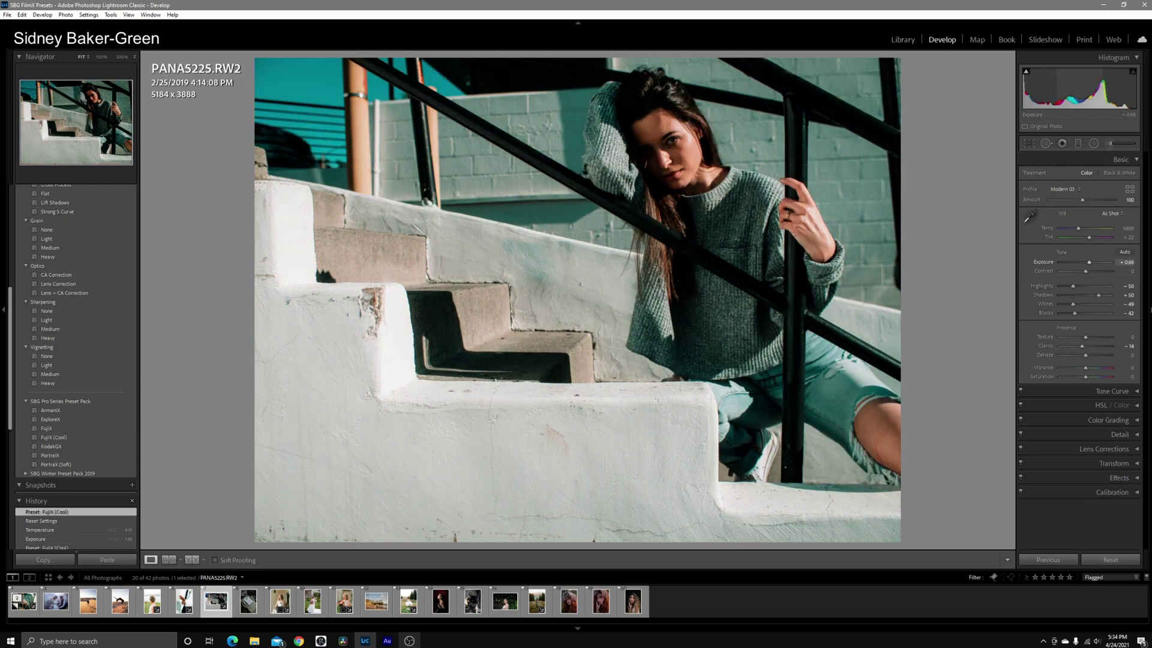
{"action": "left_click_drag", "start_coordinate": [1092, 90], "coordinate": [1119, 90]}
{"action": "key", "text": "Right"}
{"action": "key", "text": "Right"}
{"action": "key", "text": "Right"}
{"action": "key", "text": "Right"}
{"action": "key", "text": "Right"}
{"action": "key", "text": "Right"}
{"action": "key", "text": "Right"}
{"action": "key", "text": "Right"}
{"action": "key", "text": "Right"}
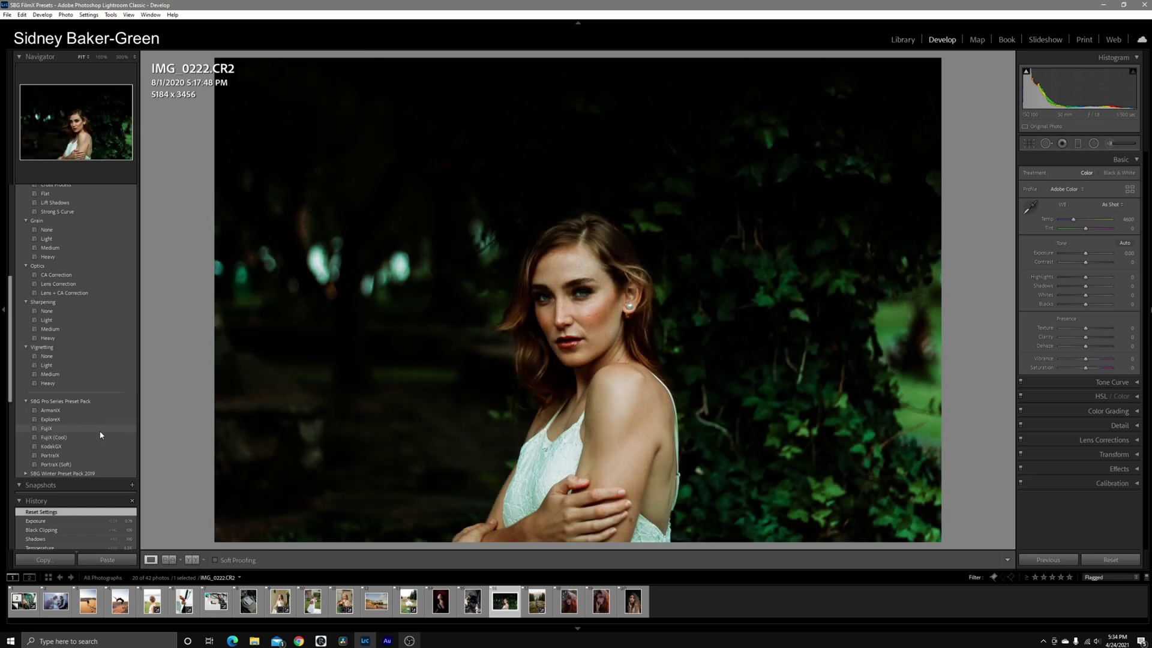
Apply FujiX to IMG_0222, brighten exposure, and set temperature 4600, shadows +100, tint +26.
{"action": "left_click", "coordinate": [96, 428]}
{"action": "mouse_move", "coordinate": [1062, 112]}
{"action": "left_mouse_down"}
{"action": "mouse_move", "coordinate": [1091, 112]}
{"action": "mouse_move", "coordinate": [1064, 106]}
{"action": "left_mouse_up"}
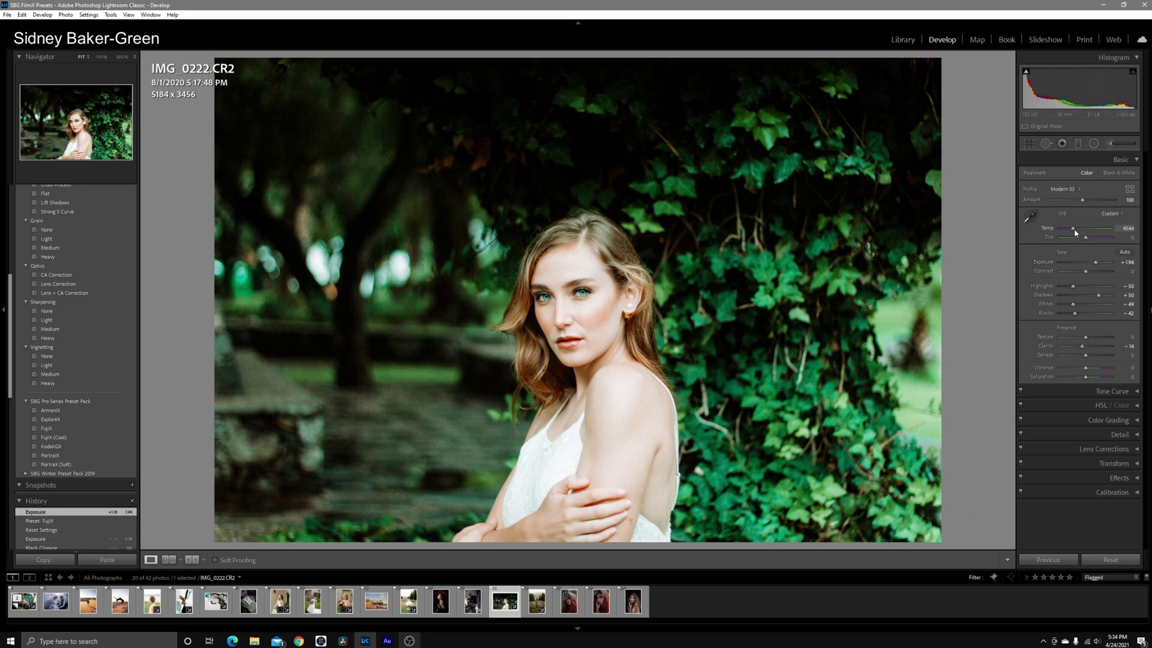
{"action": "left_click_drag", "start_coordinate": [1075, 233], "coordinate": [1074, 233]}
{"action": "double_click", "coordinate": [1047, 228]}
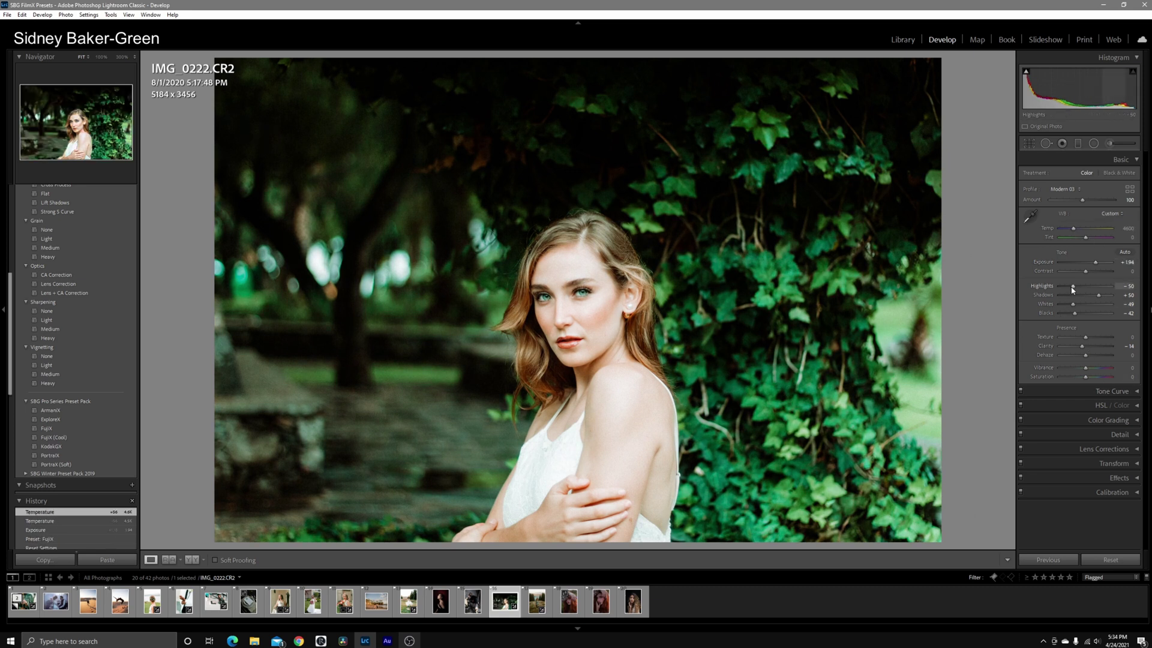
{"action": "left_click_drag", "start_coordinate": [1027, 94], "coordinate": [1055, 90]}
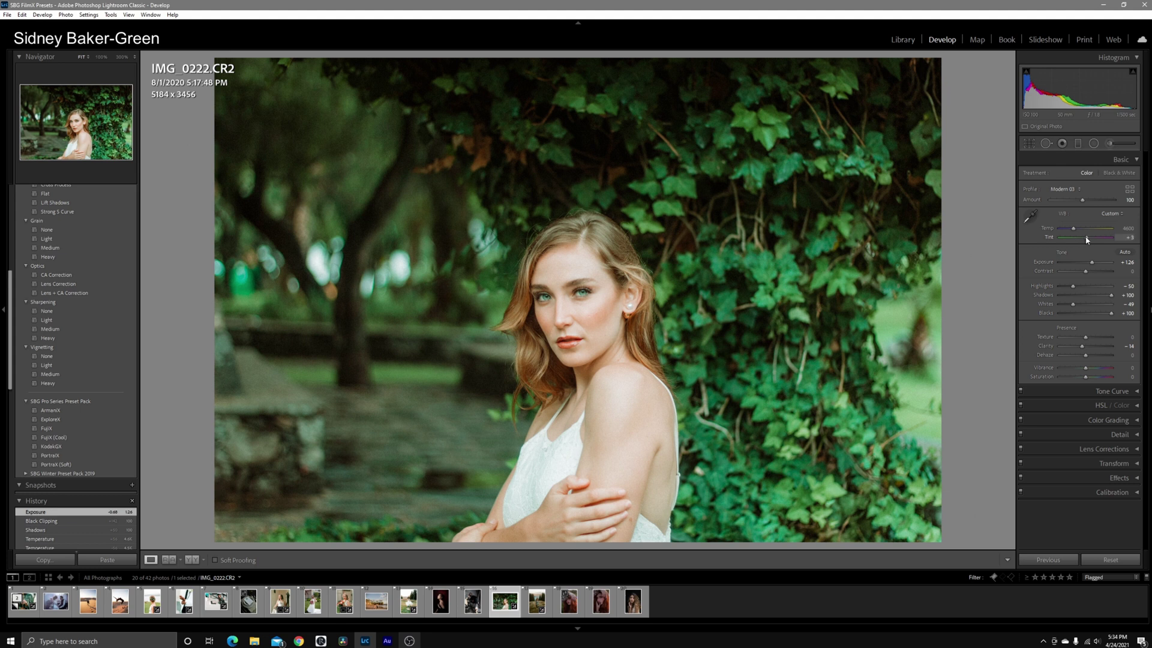
{"action": "left_click_drag", "start_coordinate": [1089, 240], "coordinate": [1090, 240]}
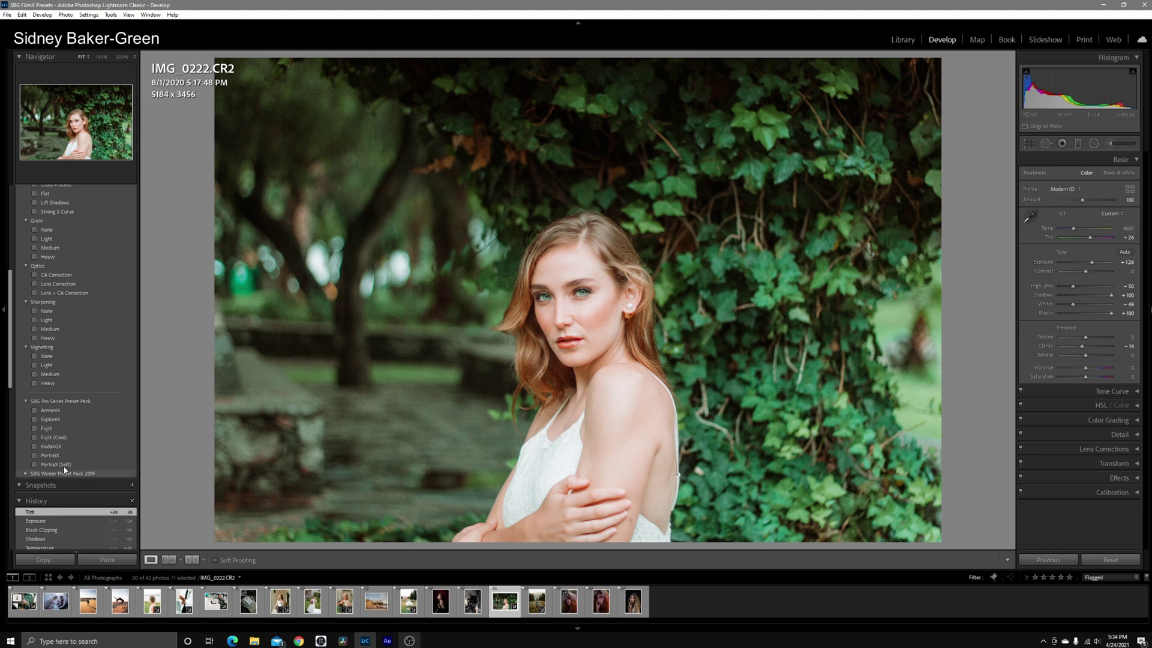
Apply FujiX (Cool) with temperature 5333, tint +11 and shadows +100, then view the Before.
{"action": "left_click", "coordinate": [53, 438]}
{"action": "left_click_drag", "start_coordinate": [1063, 102], "coordinate": [1066, 105]}
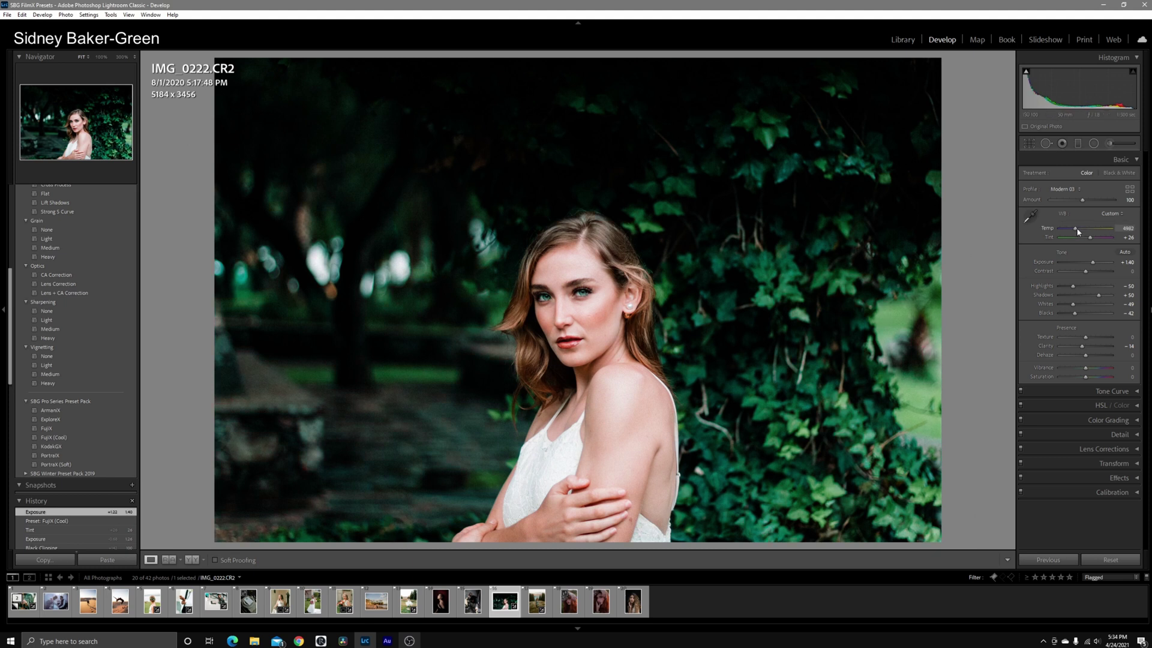
{"action": "left_click_drag", "start_coordinate": [1079, 232], "coordinate": [1078, 232]}
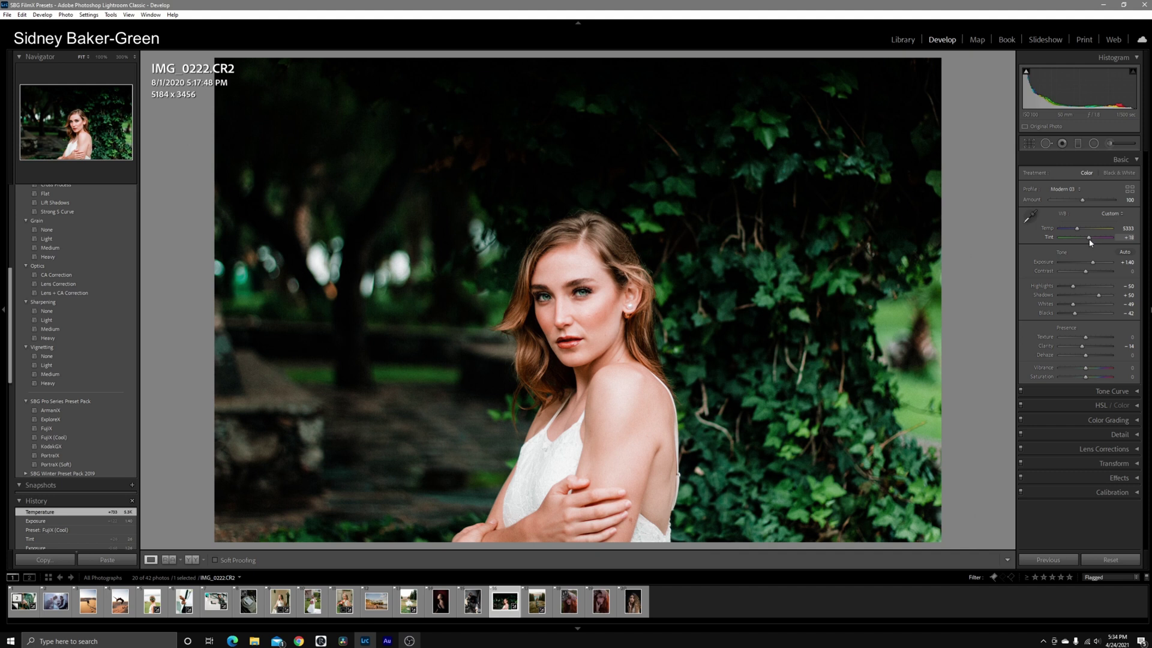
{"action": "left_click_drag", "start_coordinate": [1088, 239], "coordinate": [1086, 240]}
{"action": "mouse_move", "coordinate": [1045, 90]}
{"action": "left_mouse_down"}
{"action": "mouse_move", "coordinate": [1075, 90]}
{"action": "mouse_move", "coordinate": [1054, 105]}
{"action": "mouse_move", "coordinate": [1062, 91]}
{"action": "left_mouse_up"}
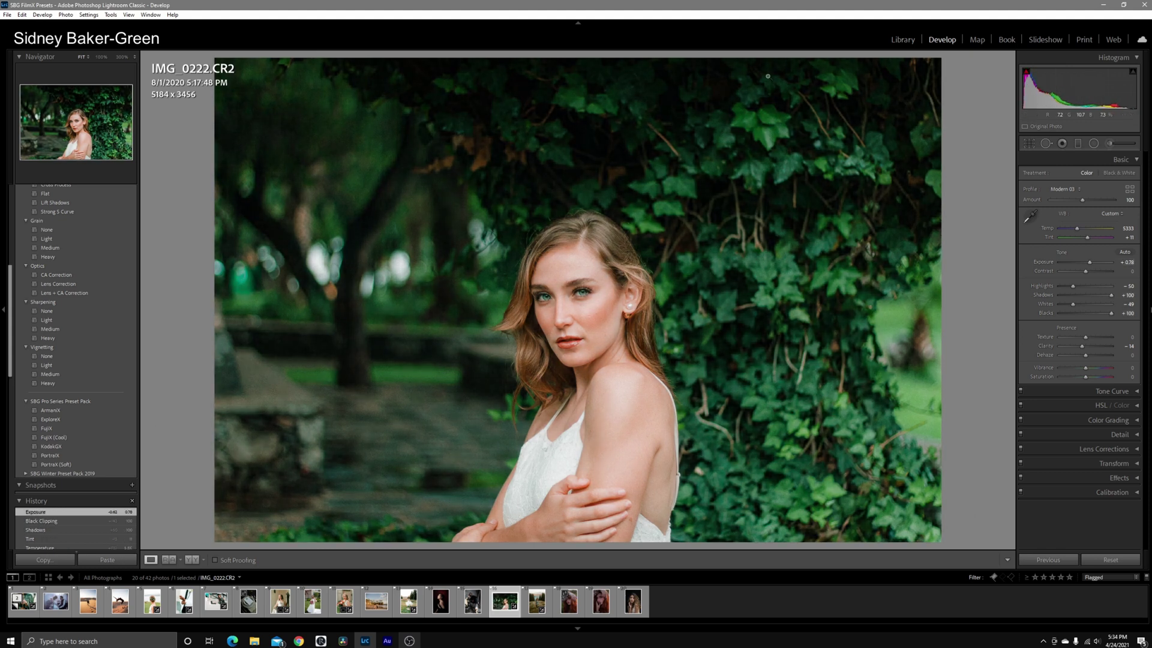
{"action": "key", "text": "backslash"}
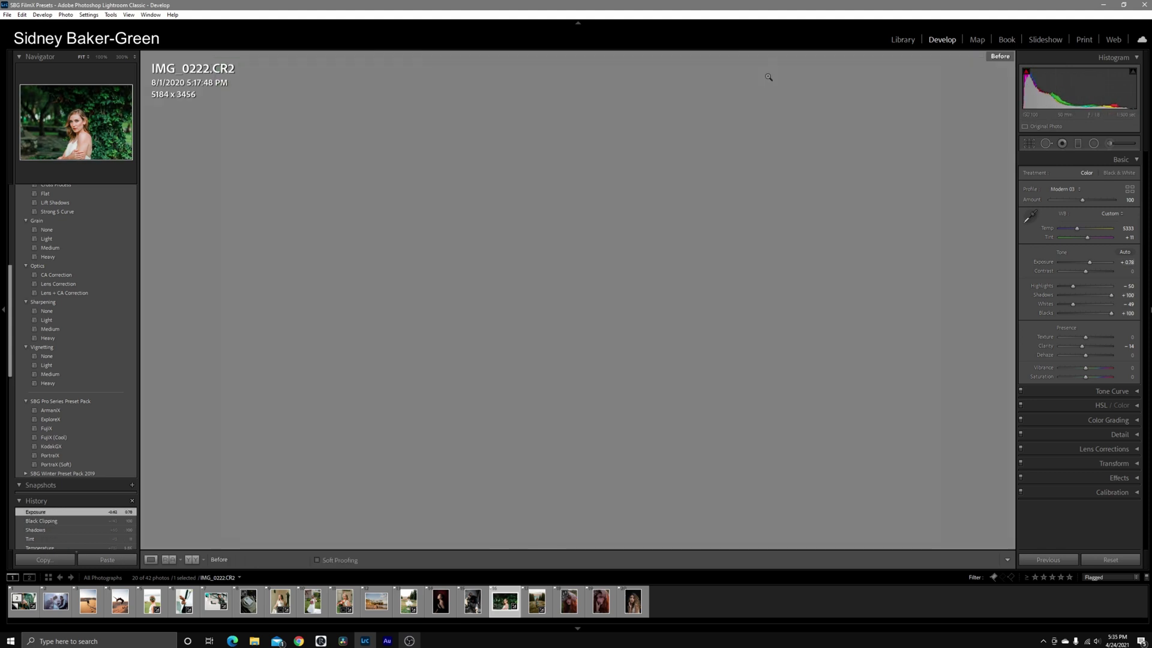
Give the dark red-backdrop portrait the ArmaniX black-and-white look.
{"action": "key", "text": "backslash"}
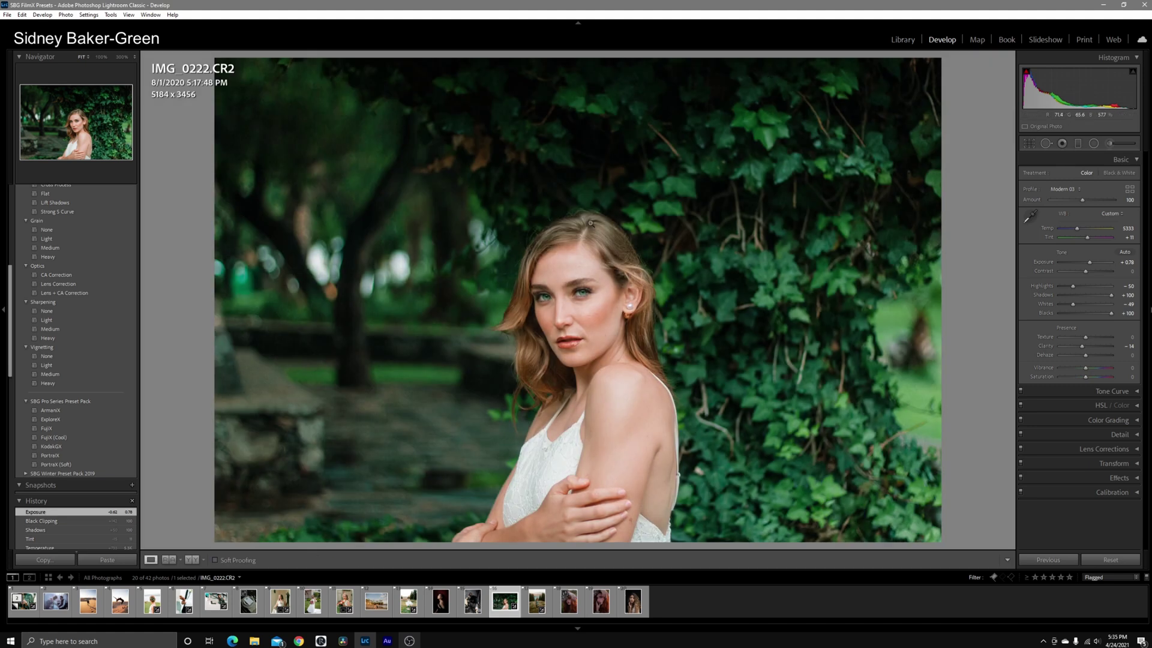
{"action": "left_click", "coordinate": [440, 601]}
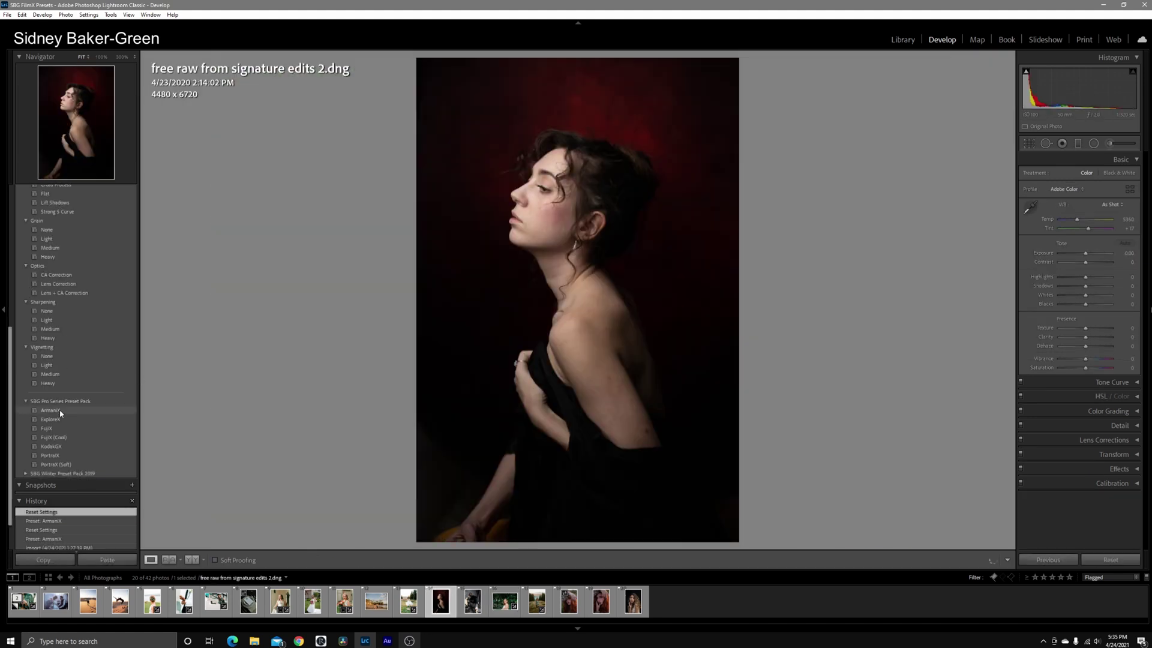
{"action": "left_click", "coordinate": [51, 410]}
Edit AB2I5295.CR2: try KodakGX, then settle on FujiX (Cool) with exposure +2.12 and tint +18.
{"action": "left_click", "coordinate": [251, 606]}
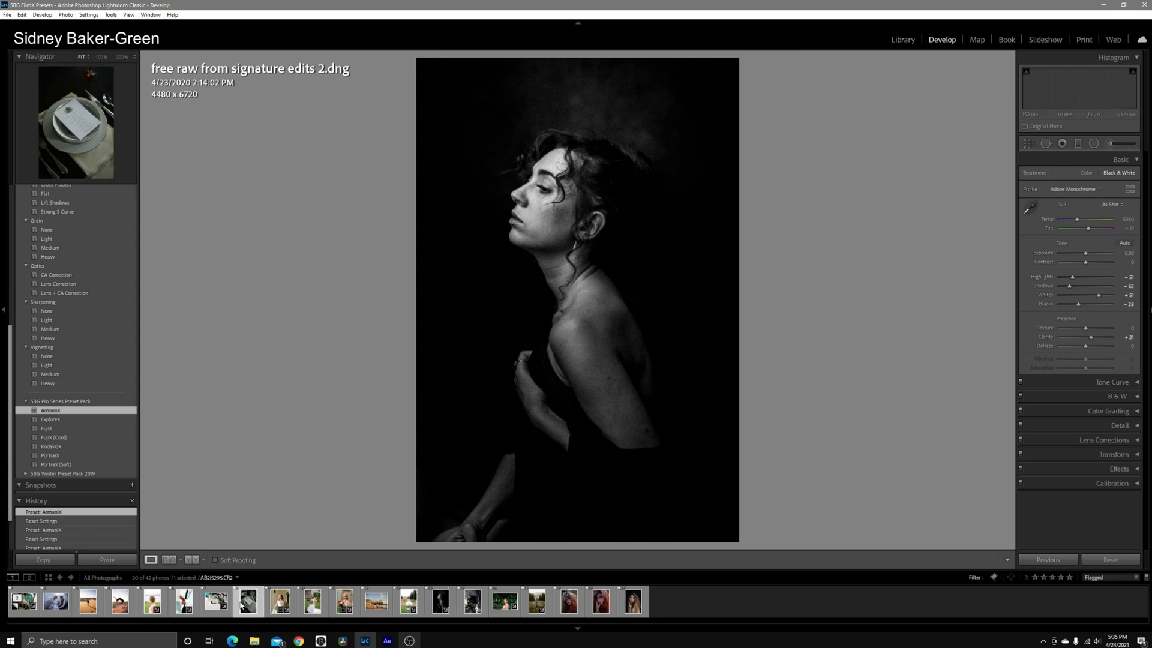
{"action": "left_click", "coordinate": [85, 445]}
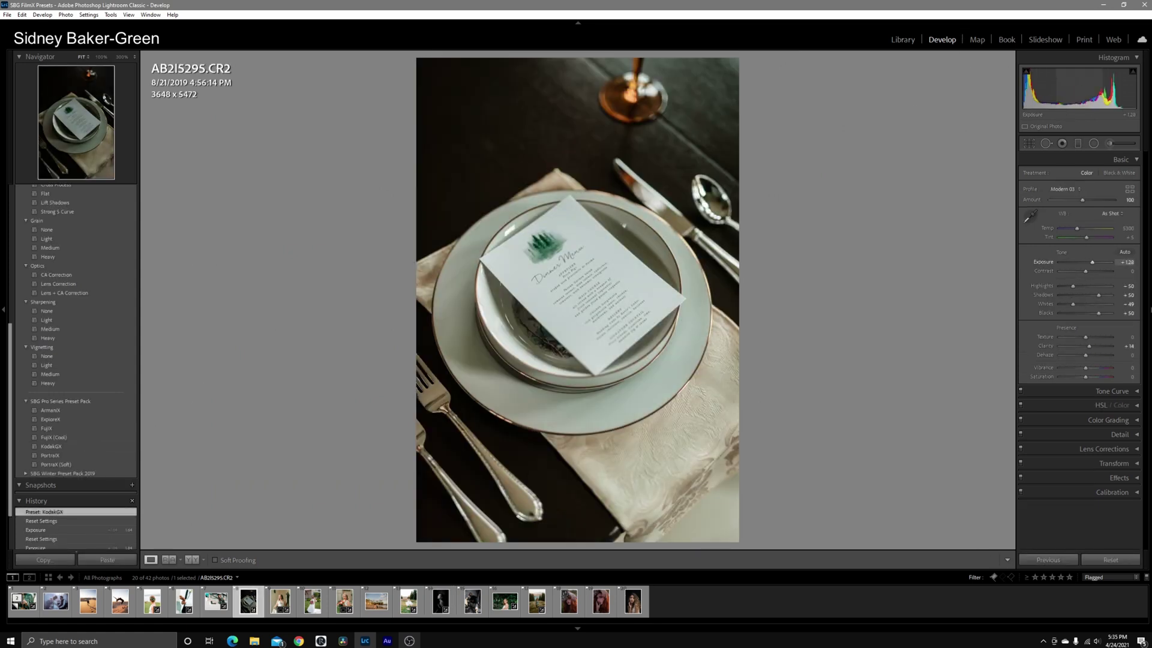
{"action": "left_click_drag", "start_coordinate": [1080, 90], "coordinate": [1083, 90]}
{"action": "left_click_drag", "start_coordinate": [1077, 229], "coordinate": [1078, 233]}
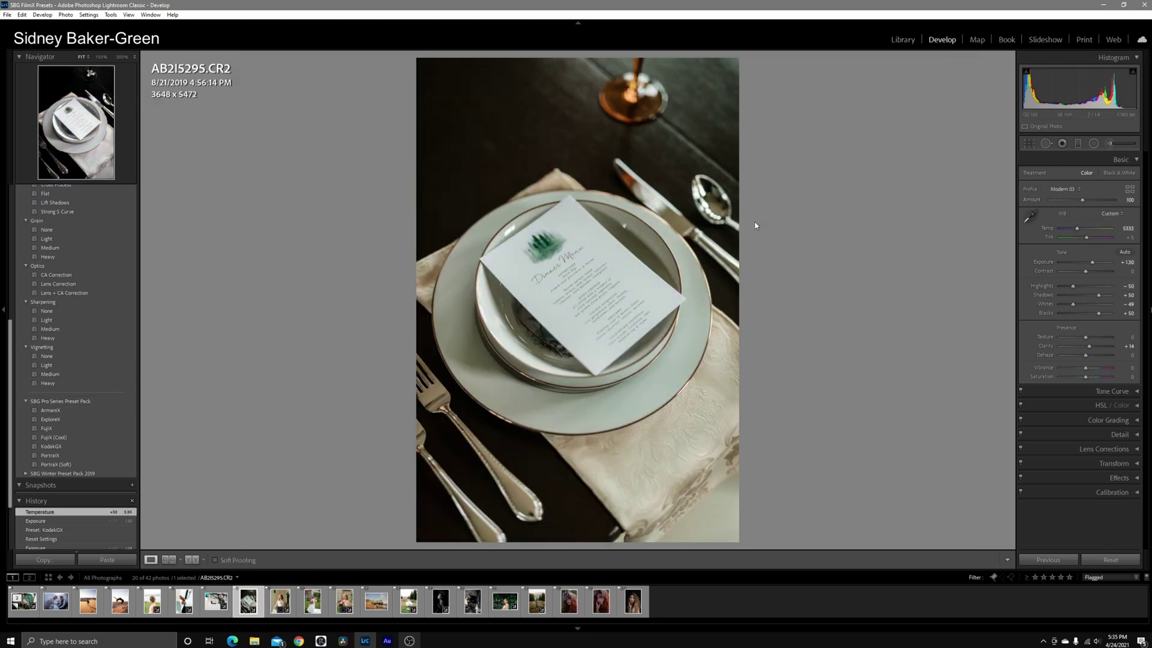
{"action": "left_click", "coordinate": [101, 437]}
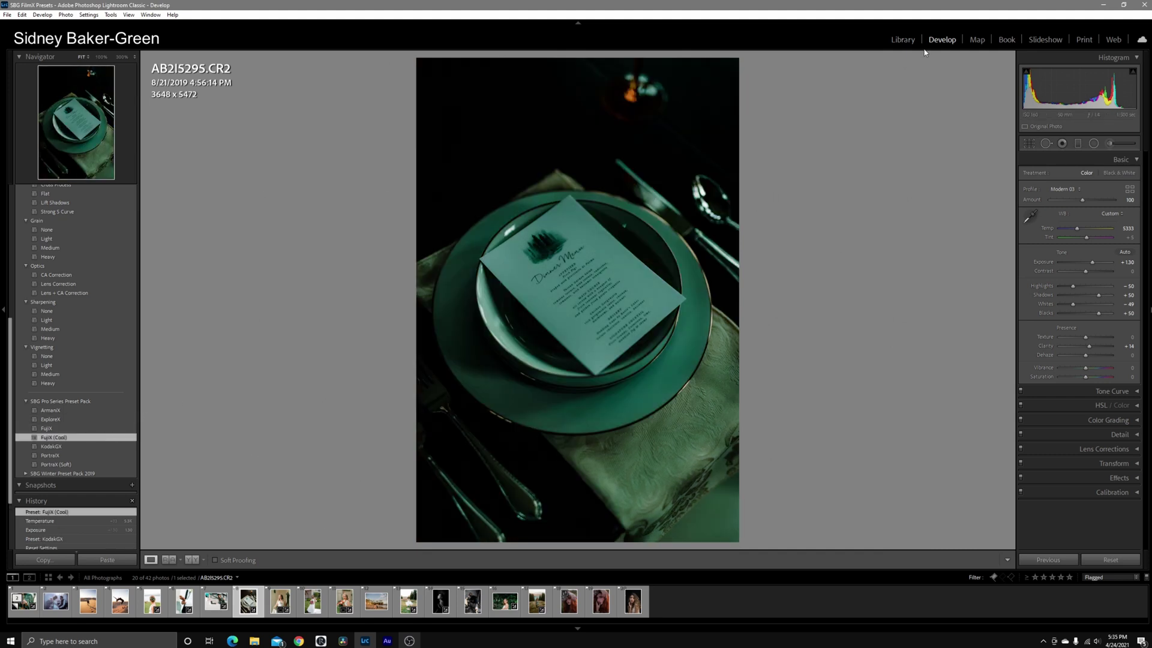
{"action": "left_click_drag", "start_coordinate": [1086, 262], "coordinate": [1080, 228]}
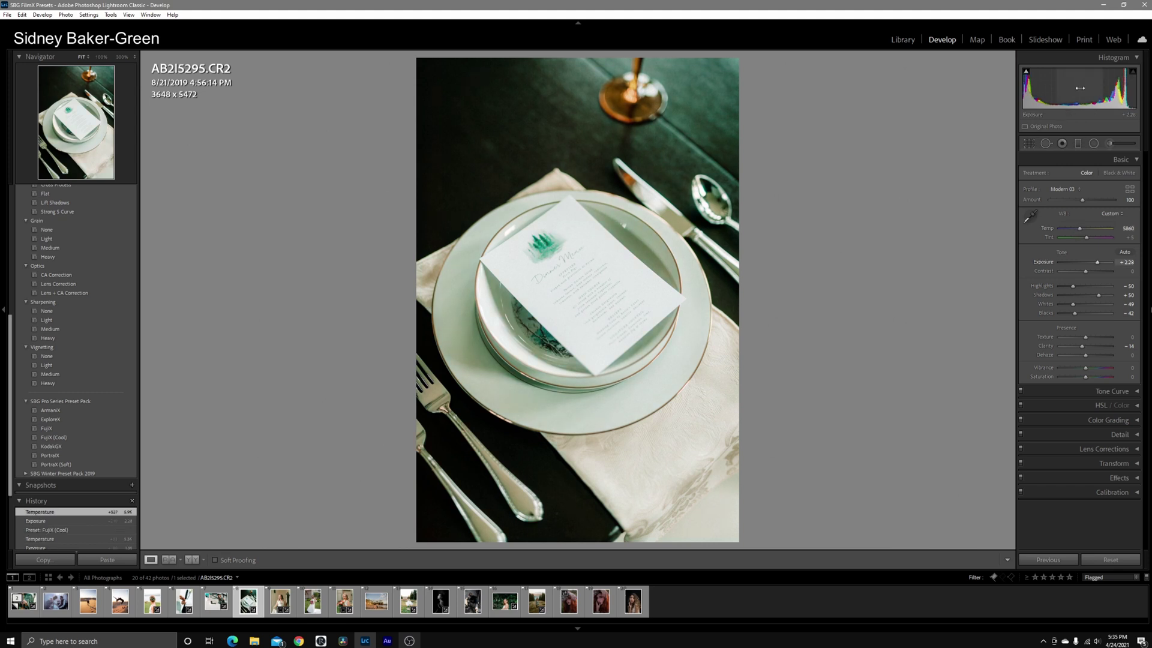
{"action": "left_click_drag", "start_coordinate": [1102, 90], "coordinate": [1093, 90]}
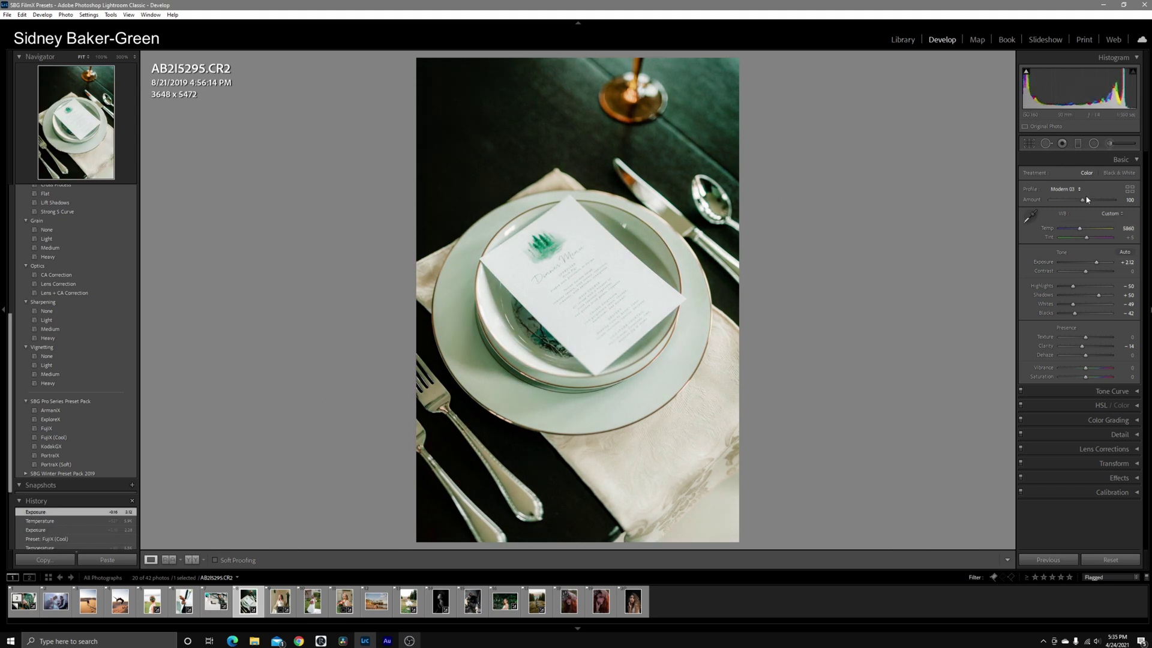
{"action": "left_click_drag", "start_coordinate": [1089, 242], "coordinate": [1092, 242]}
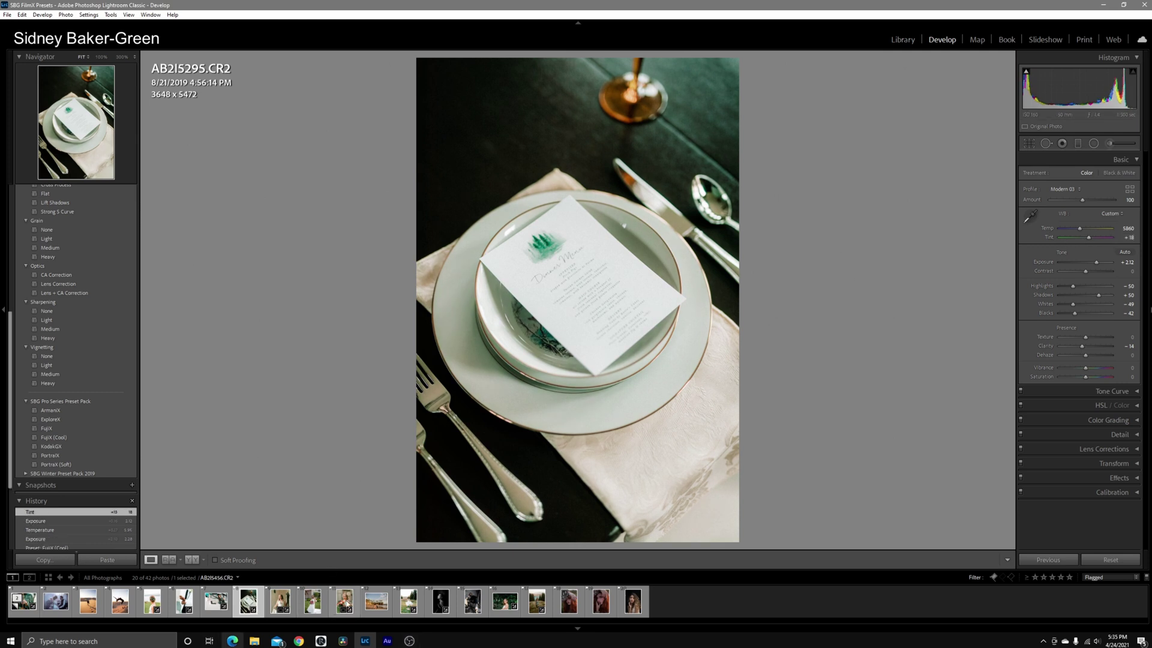
Give the beach photo PANA8507.RW2 the FujiX (Cool) look with temperature 5158 and tint -5.
{"action": "left_click", "coordinate": [367, 611]}
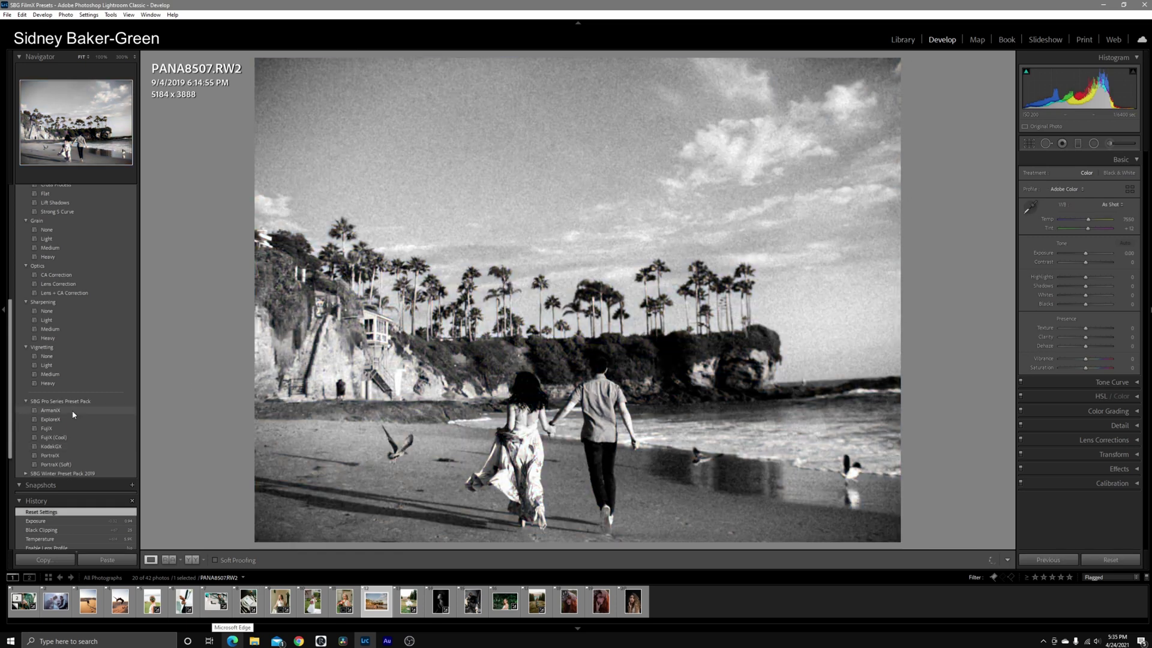
{"action": "left_click", "coordinate": [72, 412]}
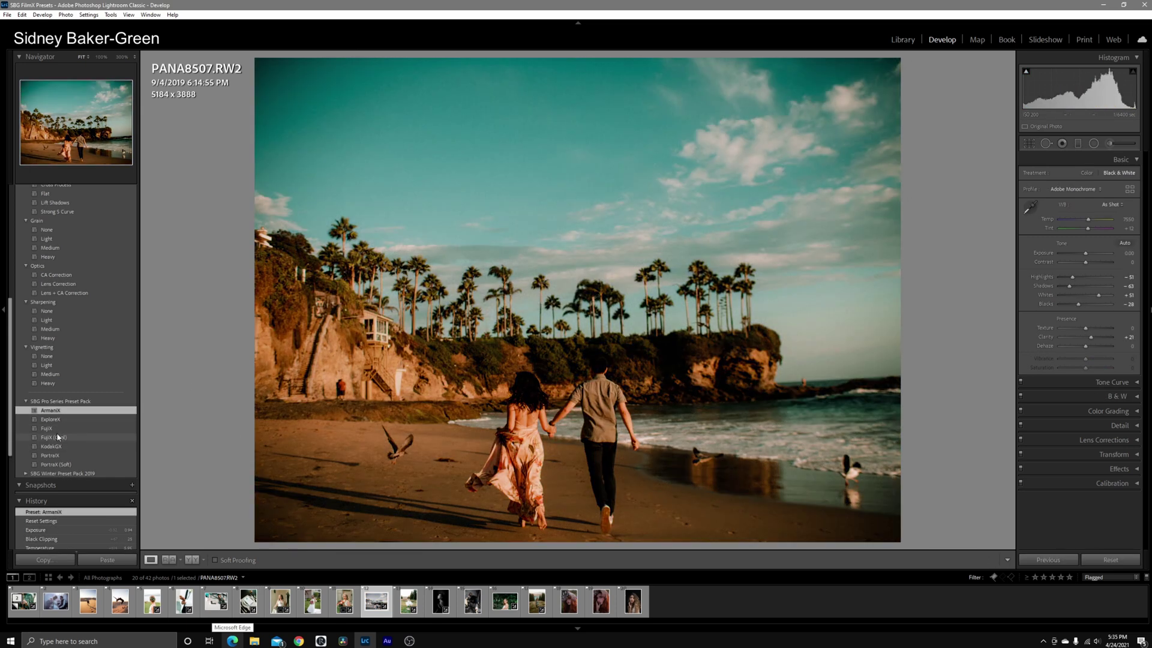
{"action": "left_click", "coordinate": [75, 438]}
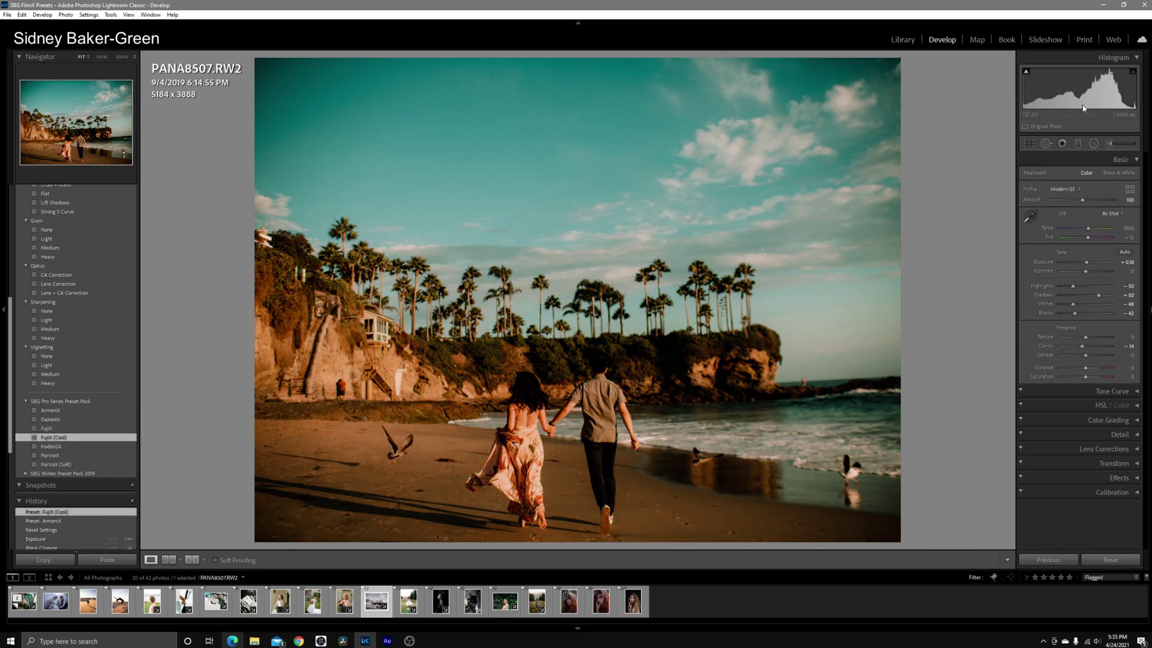
{"action": "mouse_move", "coordinate": [1088, 229]}
{"action": "left_mouse_down"}
{"action": "mouse_move", "coordinate": [1076, 228]}
{"action": "mouse_move", "coordinate": [1084, 239]}
{"action": "left_mouse_up"}
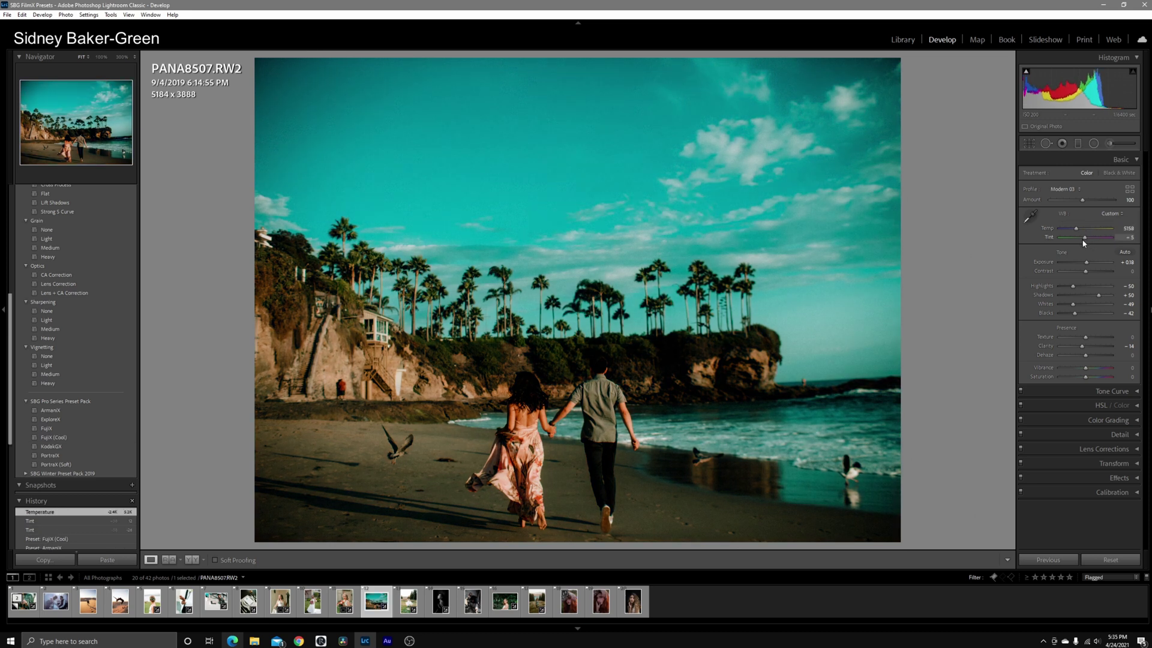
{"action": "mouse_move", "coordinate": [1080, 90]}
{"action": "left_mouse_down"}
{"action": "mouse_move", "coordinate": [1141, 90]}
{"action": "mouse_move", "coordinate": [1080, 107]}
{"action": "left_mouse_up"}
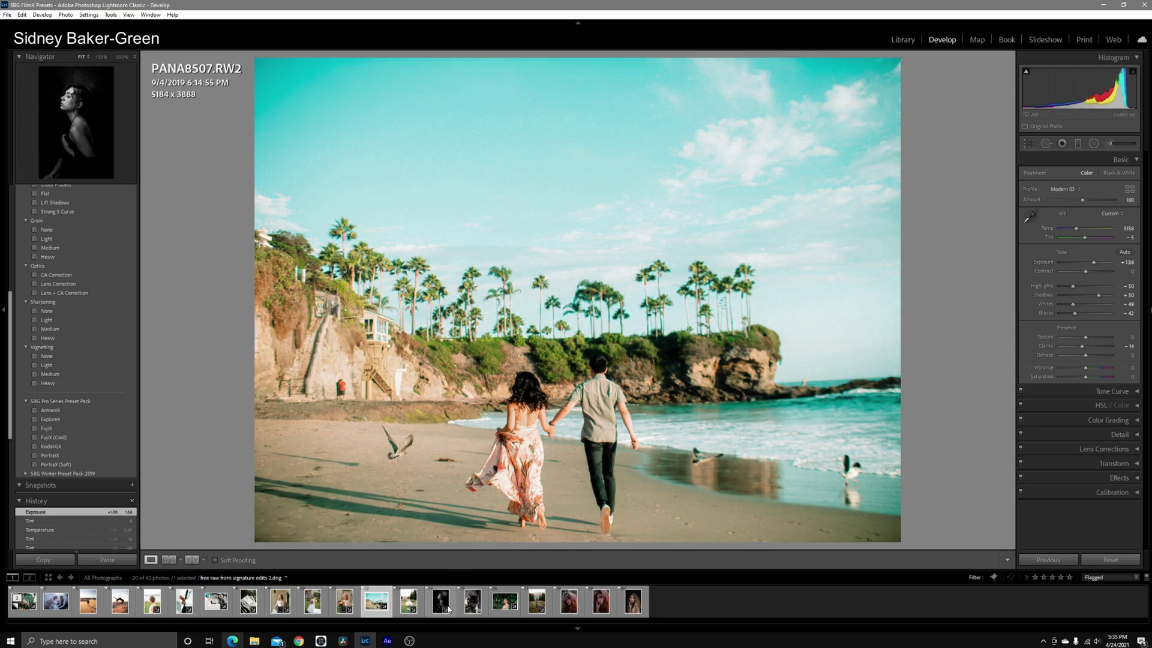
Apply PortraX (Soft) to the stairwell portrait with exposure +1.34 and tint -16.
{"action": "left_click", "coordinate": [473, 601]}
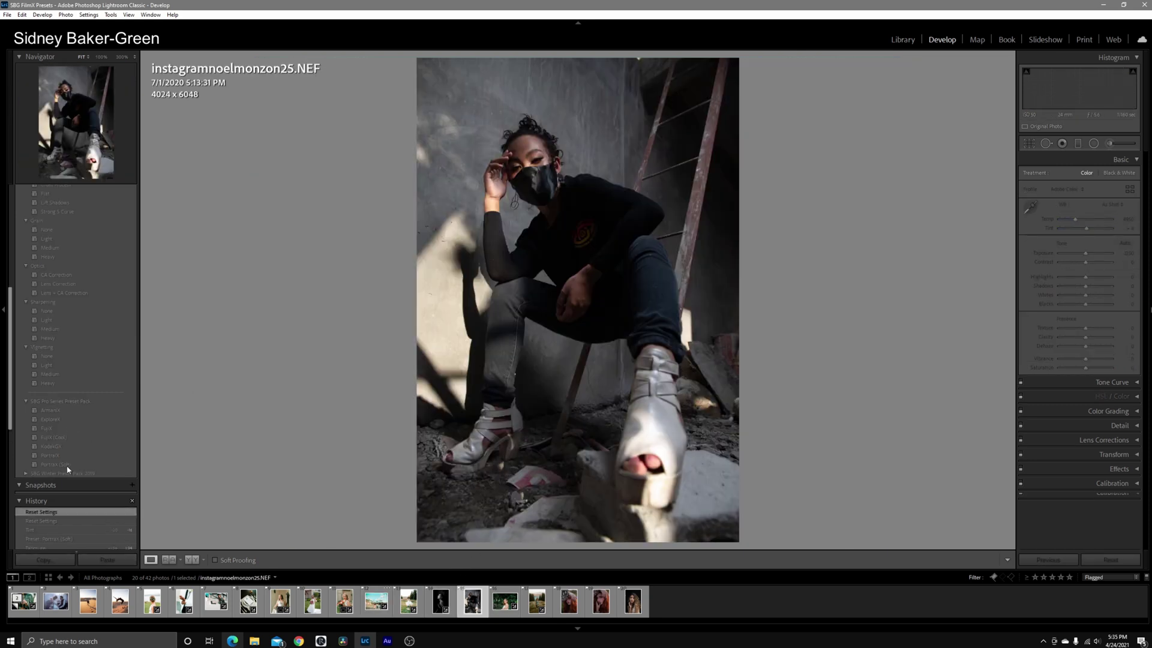
{"action": "left_click", "coordinate": [56, 465]}
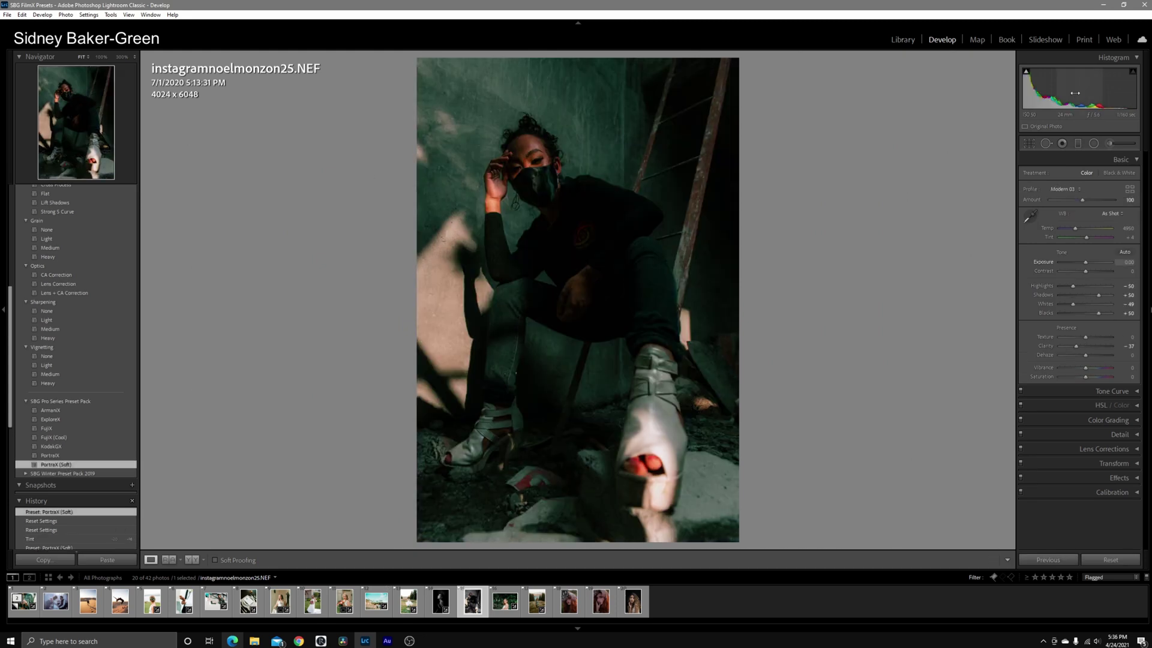
{"action": "left_click_drag", "start_coordinate": [1080, 99], "coordinate": [1094, 99]}
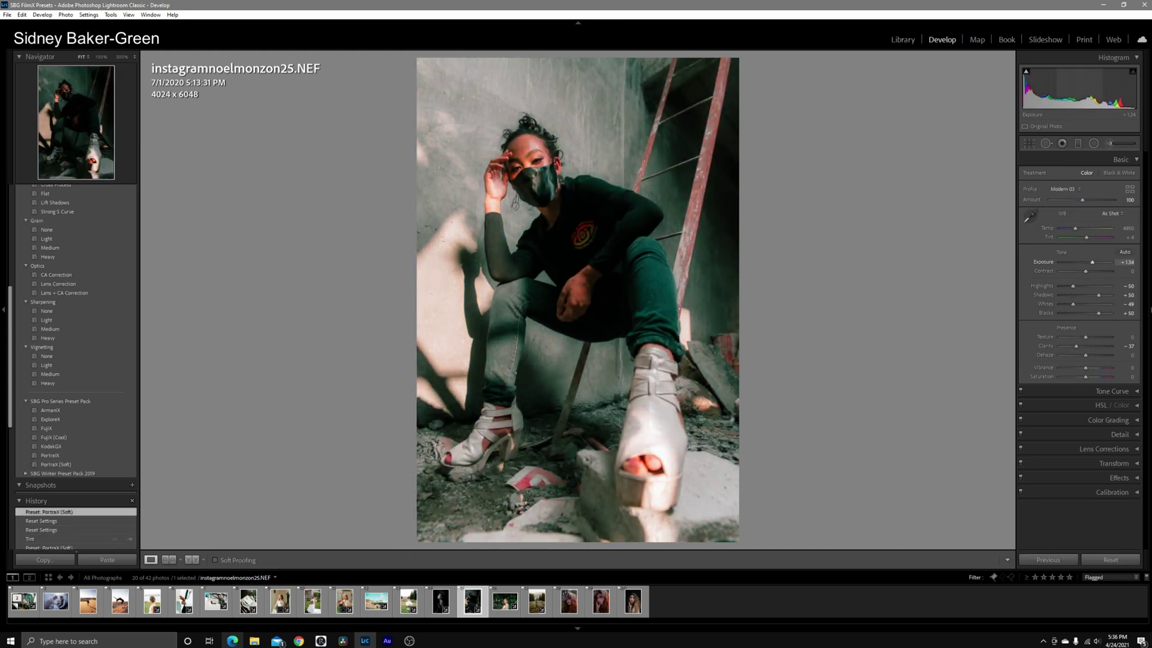
{"action": "left_click_drag", "start_coordinate": [1087, 238], "coordinate": [1084, 241]}
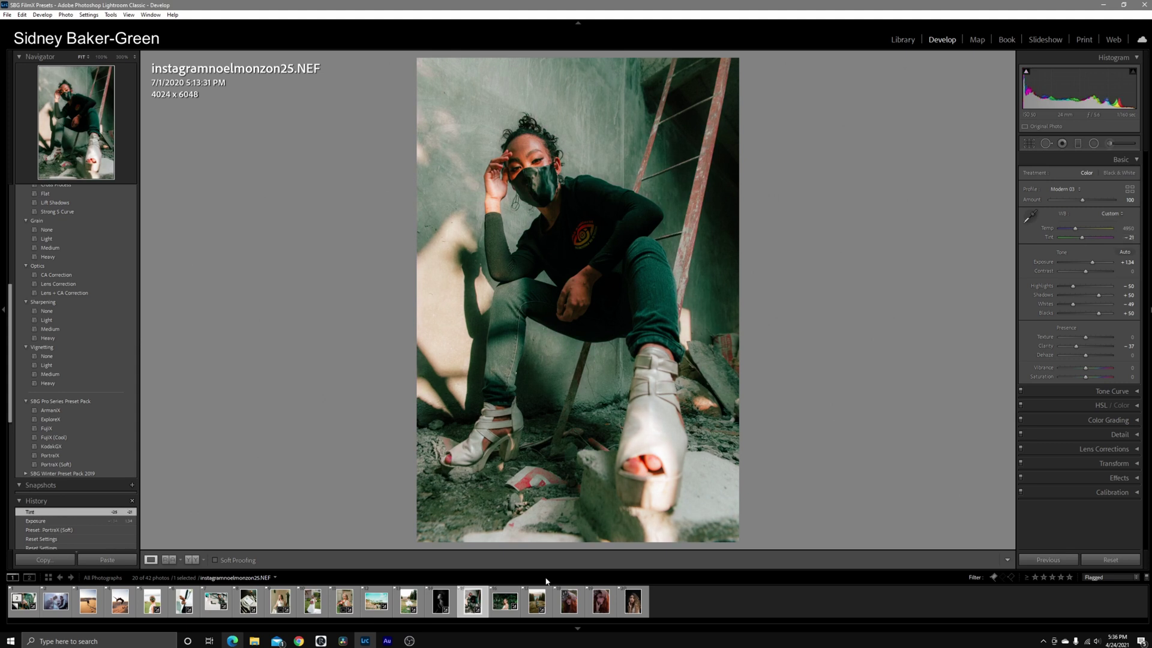
{"action": "left_click", "coordinate": [536, 603]}
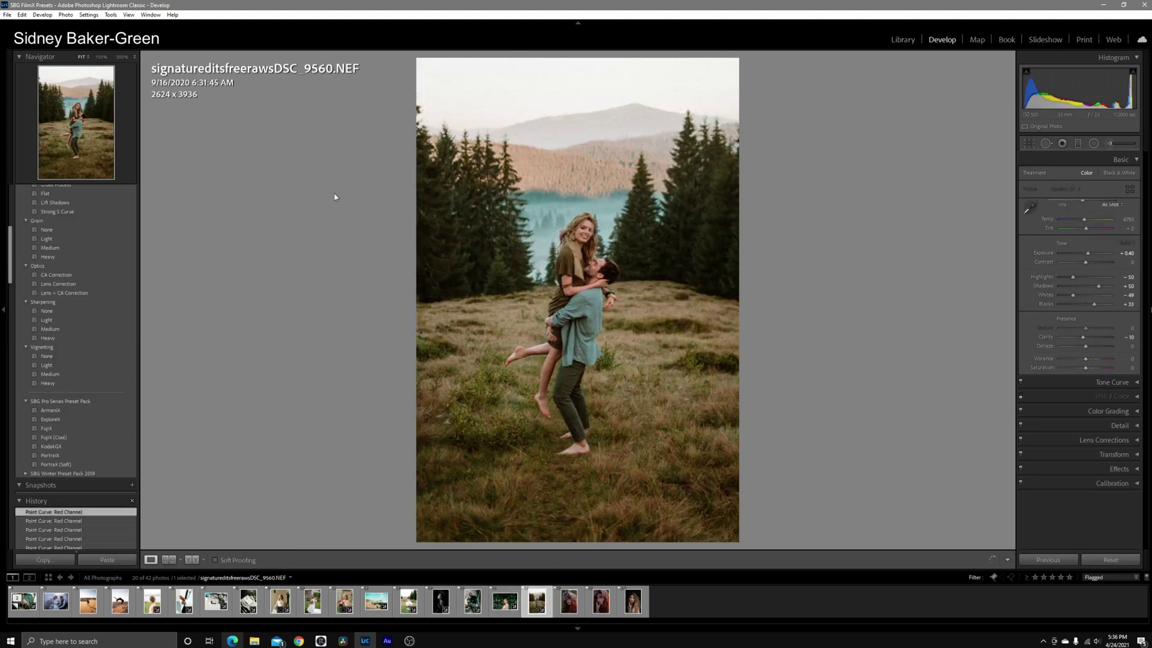
Apply FujiX to the couple photo and FujiX (Cool) to IMG_5823 and IMG_5824, brightening IMG_5824 strongly.
{"action": "left_click", "coordinate": [81, 427]}
{"action": "key", "text": "Right"}
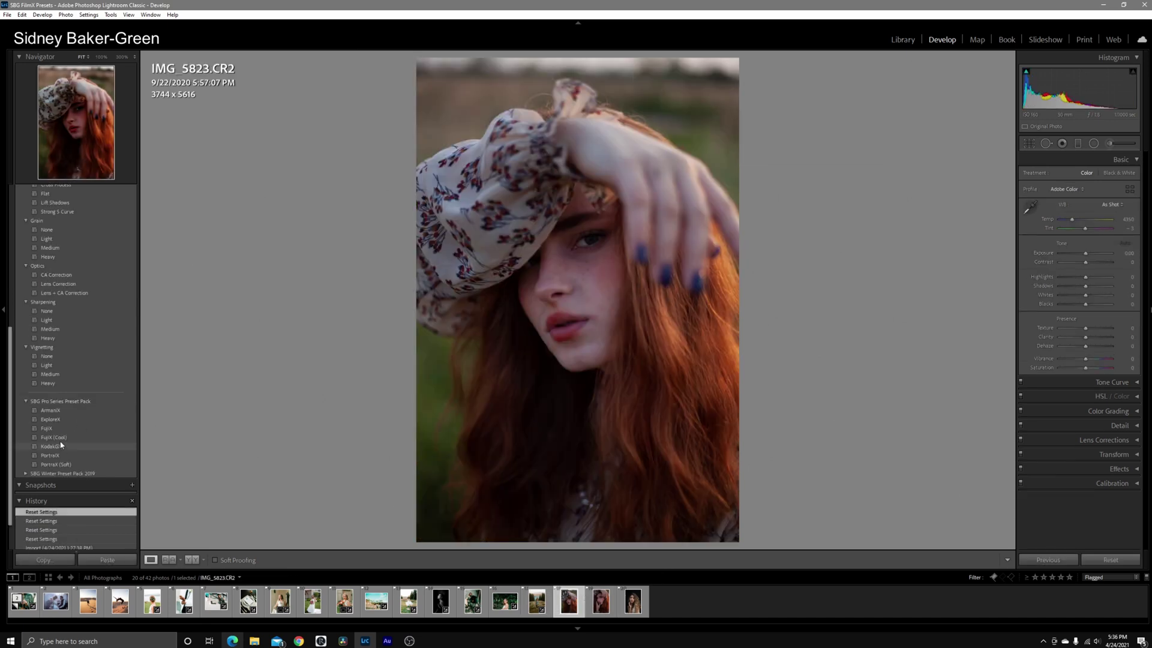
{"action": "left_click", "coordinate": [53, 437]}
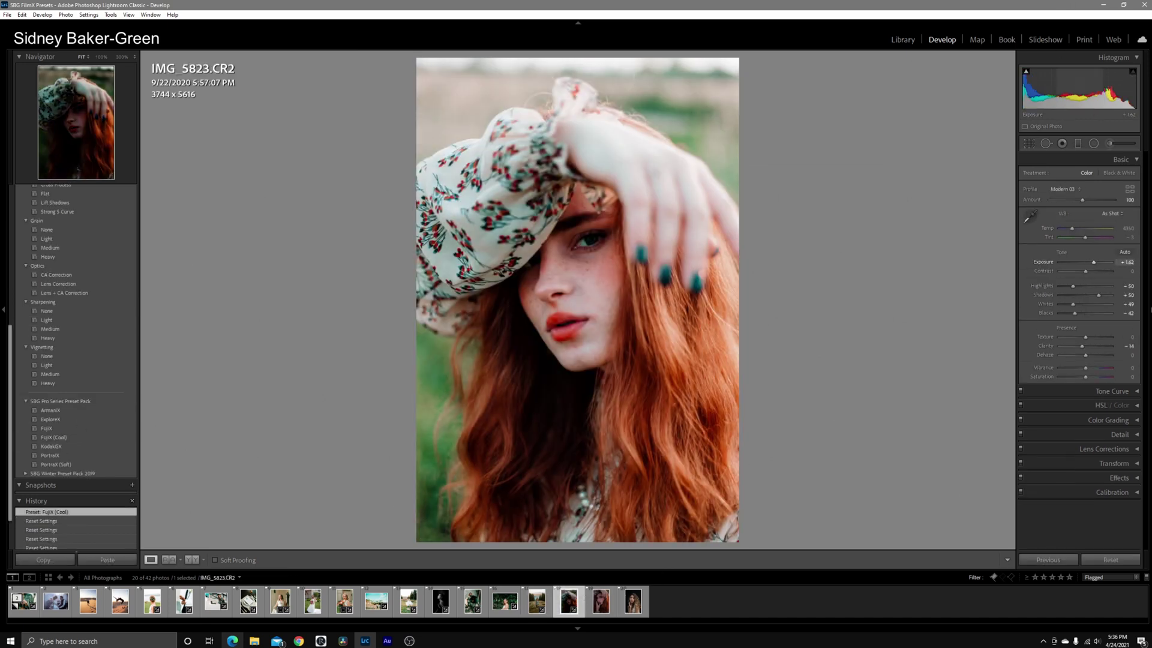
{"action": "key", "text": "Right"}
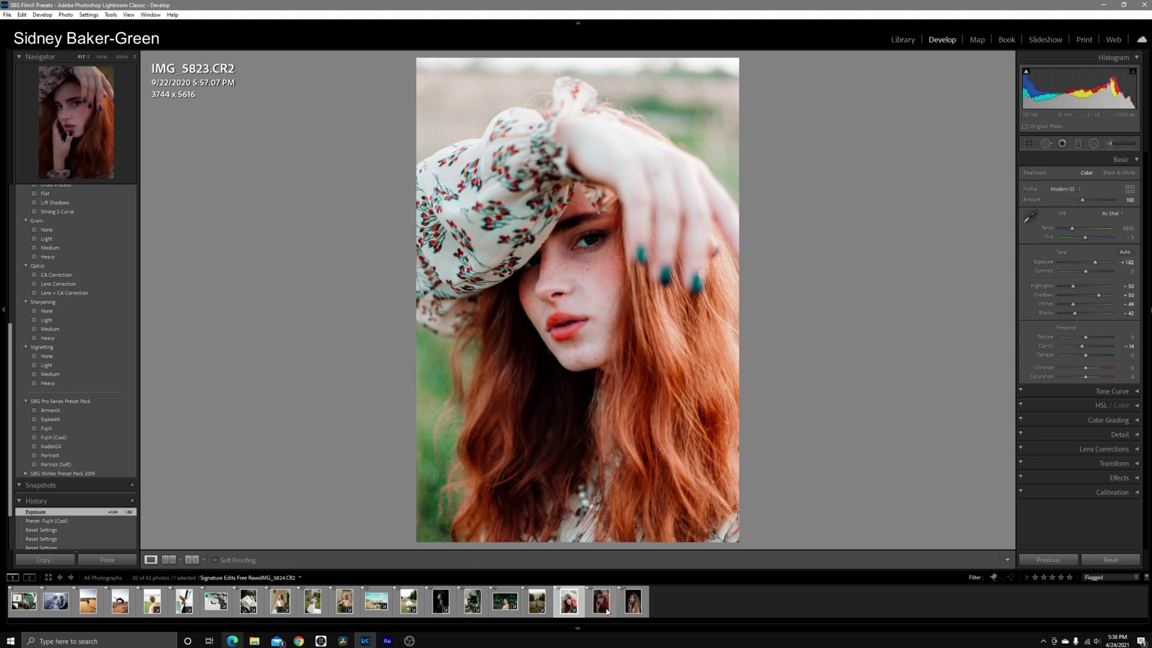
{"action": "left_click", "coordinate": [79, 436]}
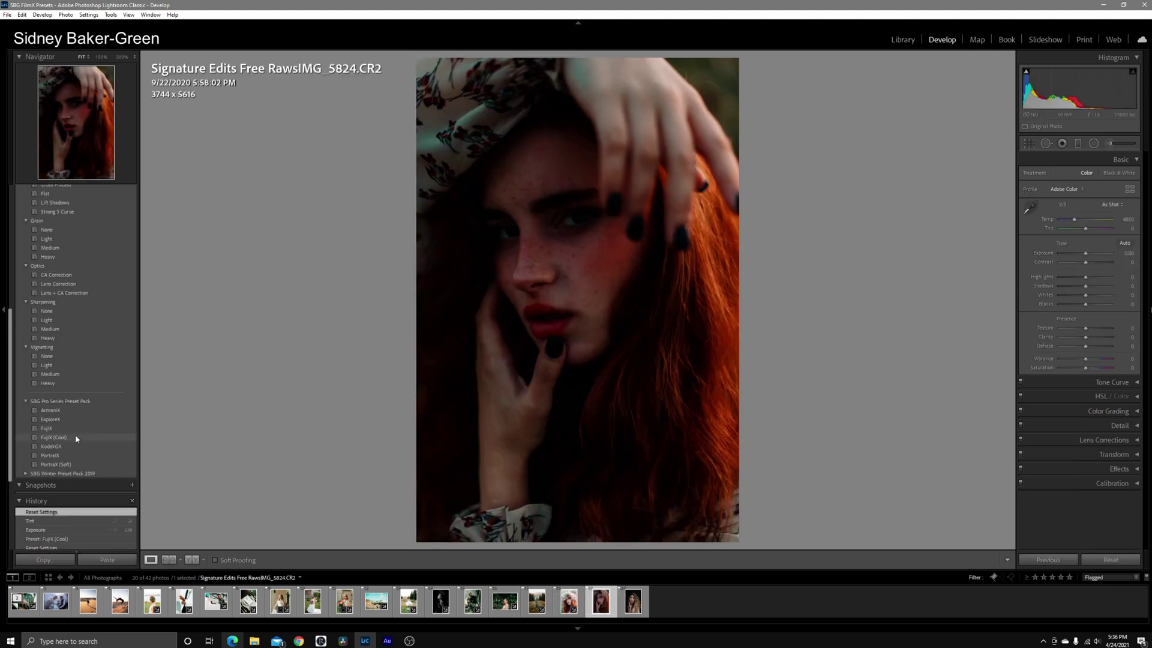
{"action": "left_click_drag", "start_coordinate": [1080, 90], "coordinate": [1115, 90]}
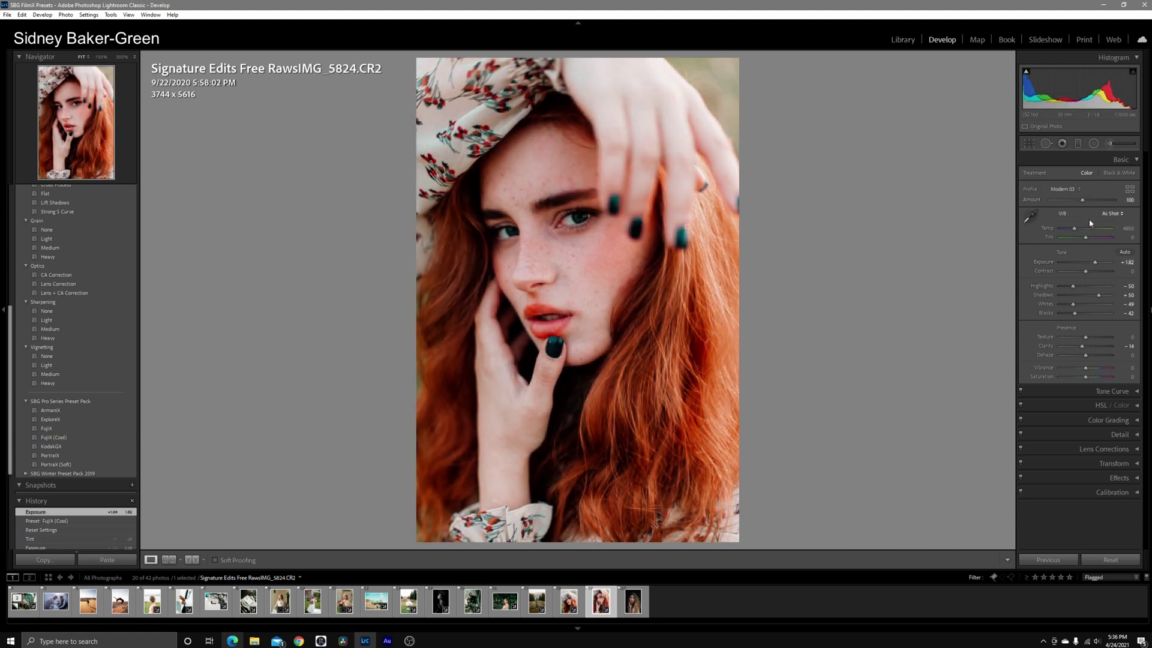
{"action": "left_click_drag", "start_coordinate": [1085, 238], "coordinate": [1083, 240]}
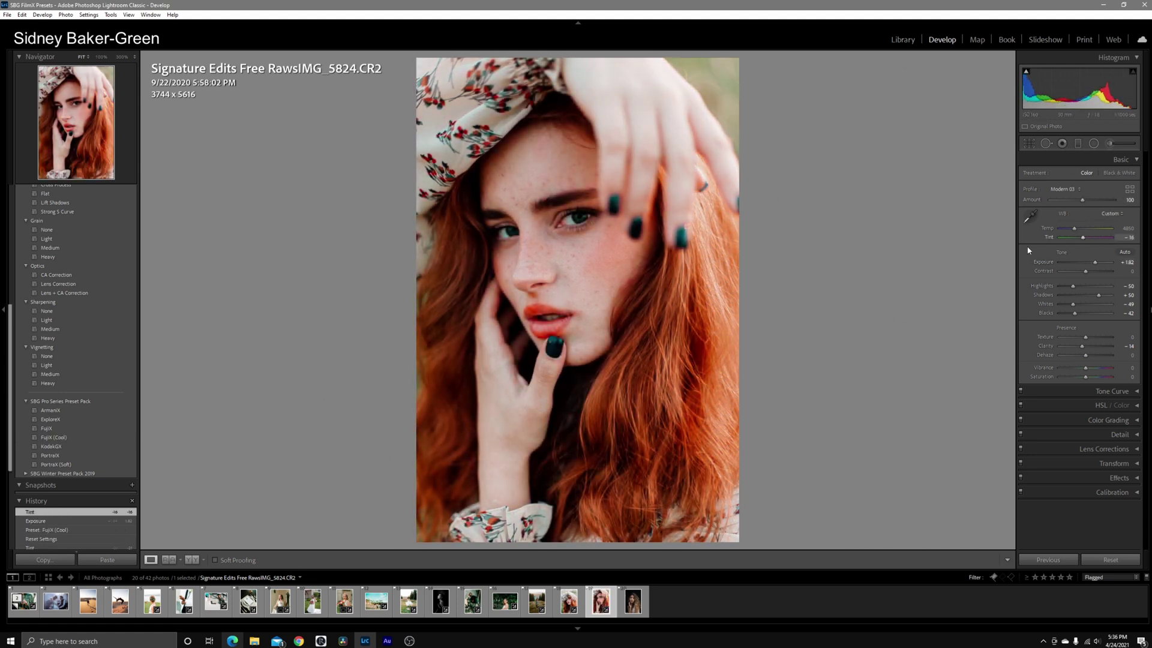
Apply FujiX to IMG_5610, raise its exposure and warm the temperature to 4807.
{"action": "left_click", "coordinate": [634, 603]}
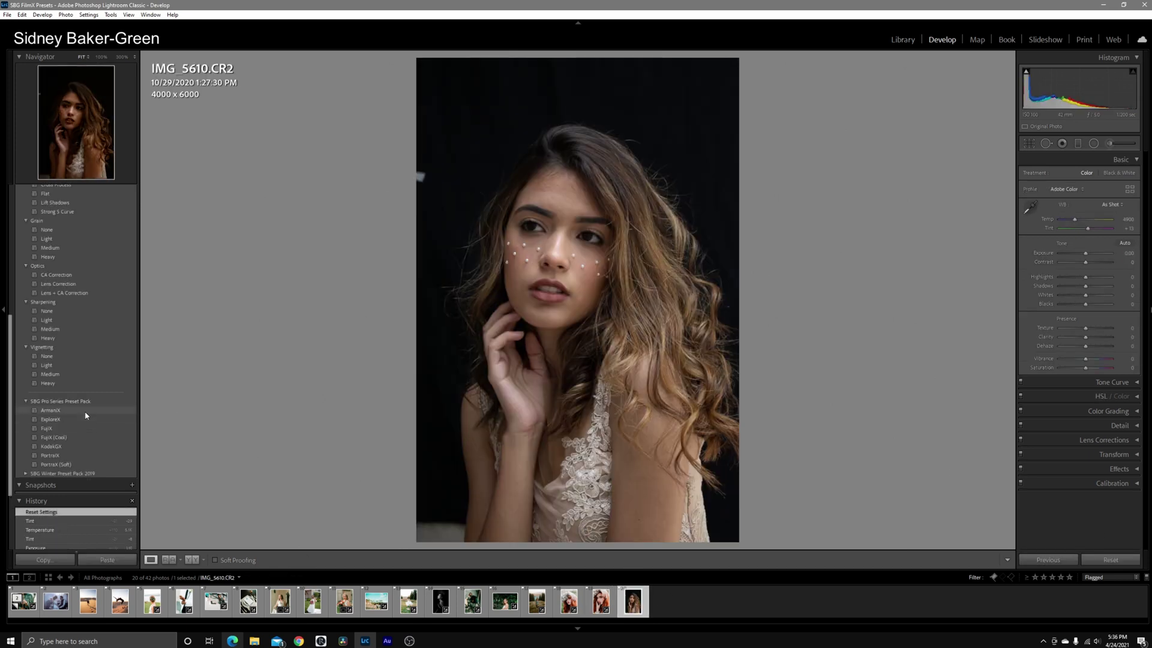
{"action": "left_click", "coordinate": [81, 429]}
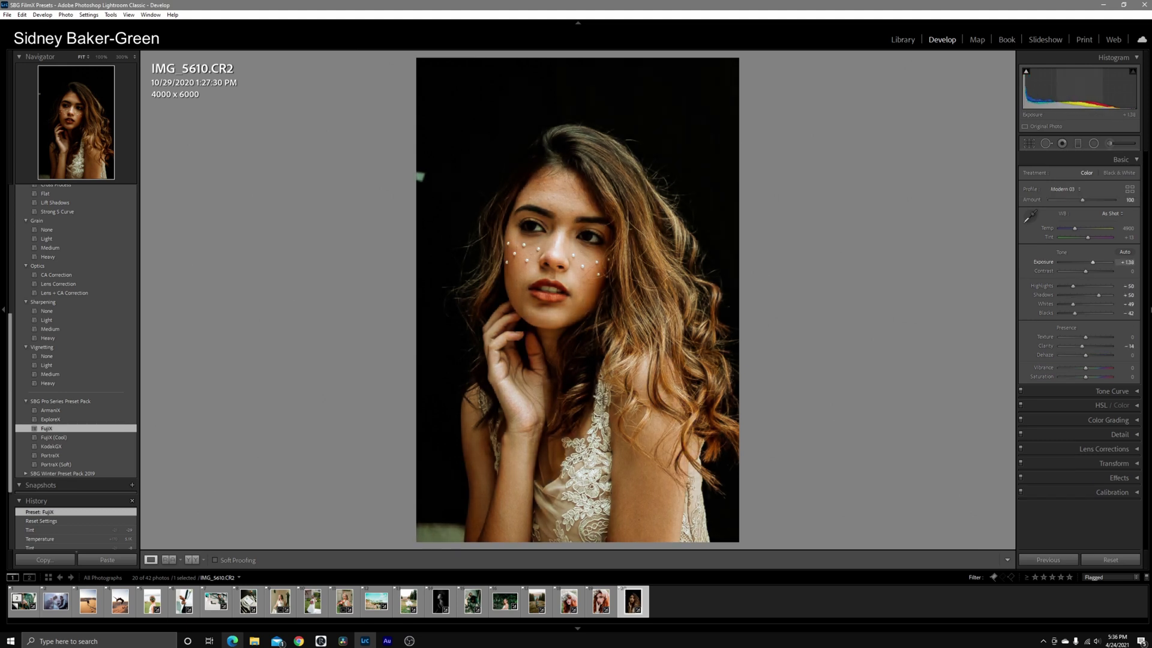
{"action": "left_click_drag", "start_coordinate": [1093, 262], "coordinate": [1093, 239]}
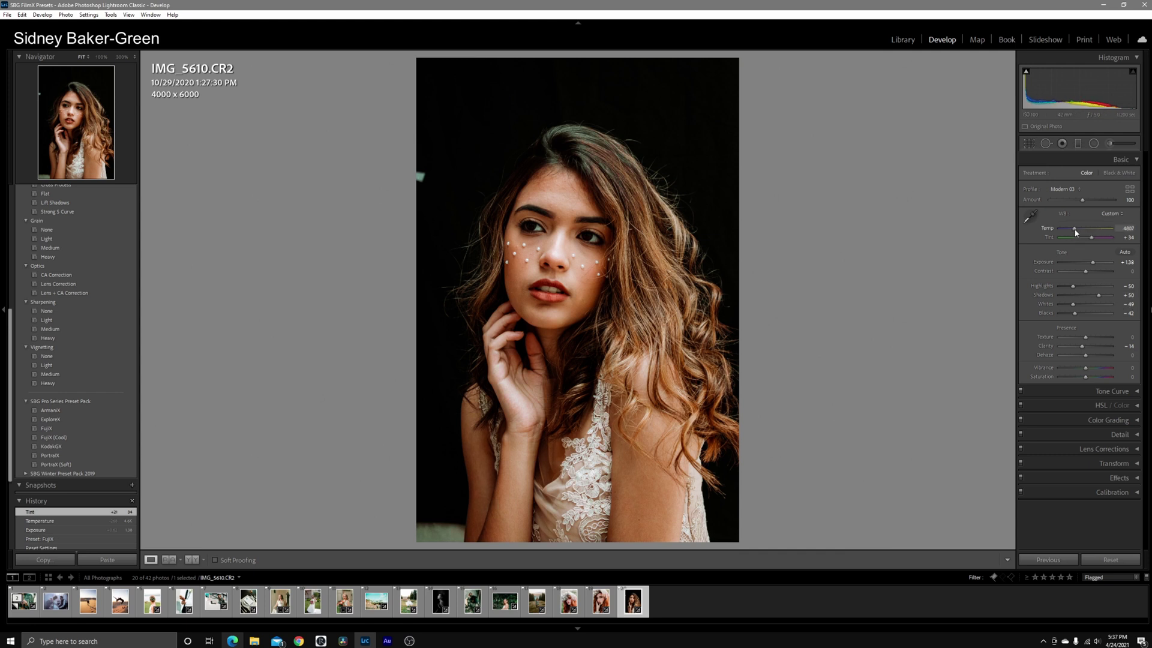
{"action": "left_click_drag", "start_coordinate": [1075, 232], "coordinate": [1076, 232]}
Give desert photo IMG_4838 FujiX (Cool) and backflip IMG_4917 PortraX with temperature 6035.
{"action": "left_click", "coordinate": [90, 603]}
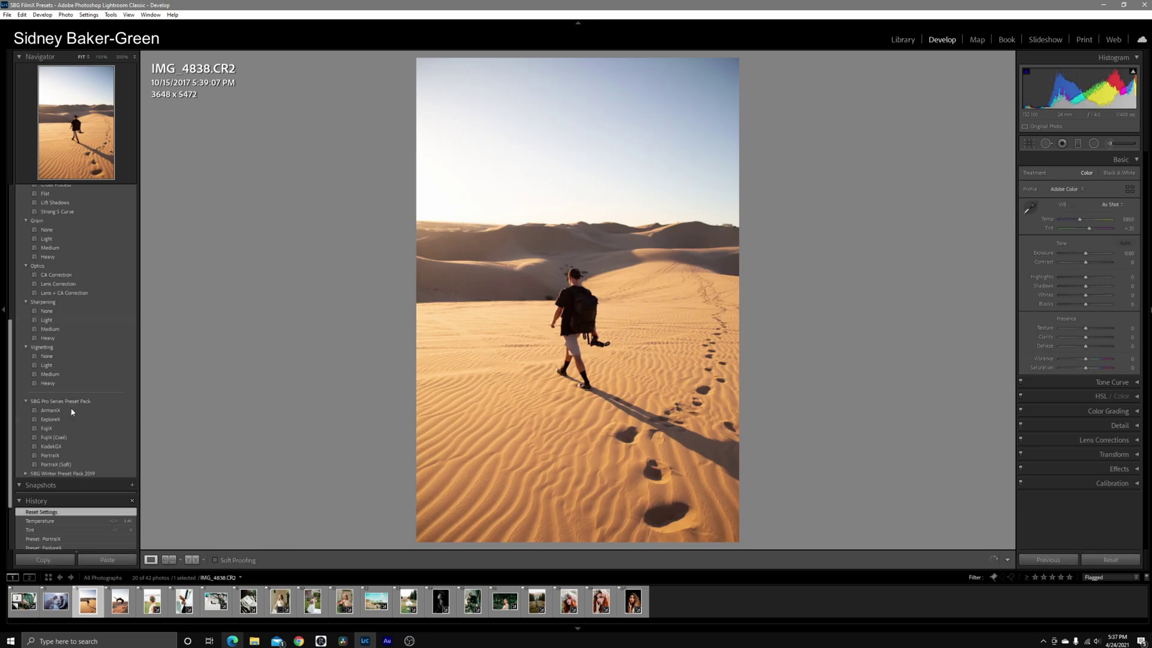
{"action": "left_click", "coordinate": [73, 437]}
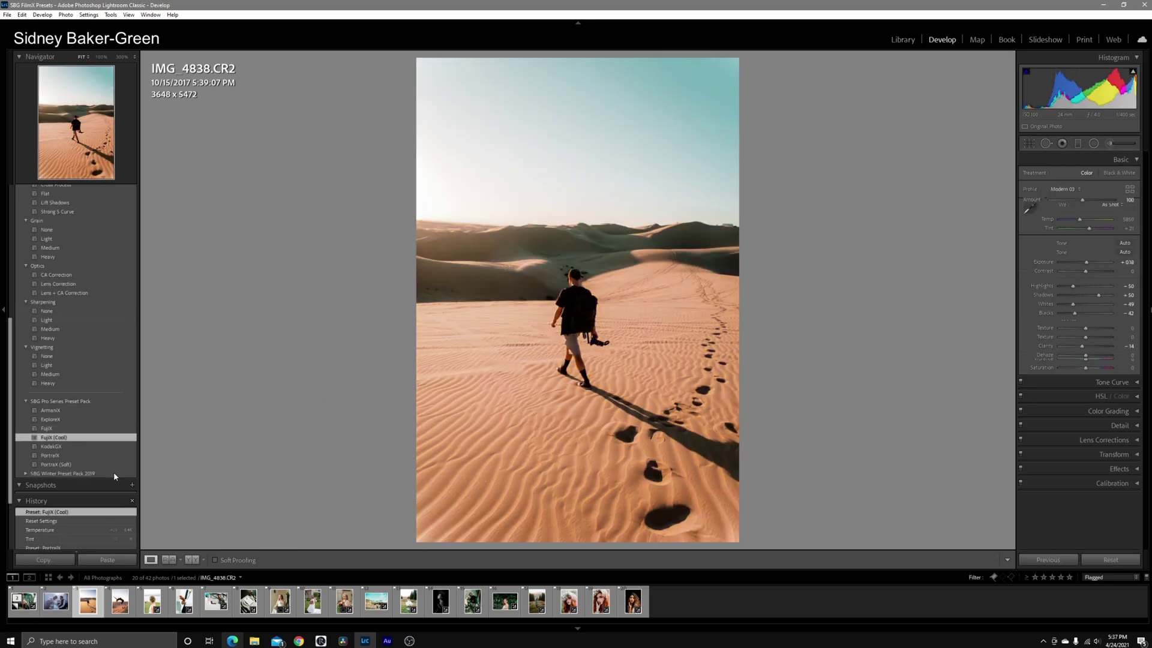
{"action": "left_click", "coordinate": [120, 602]}
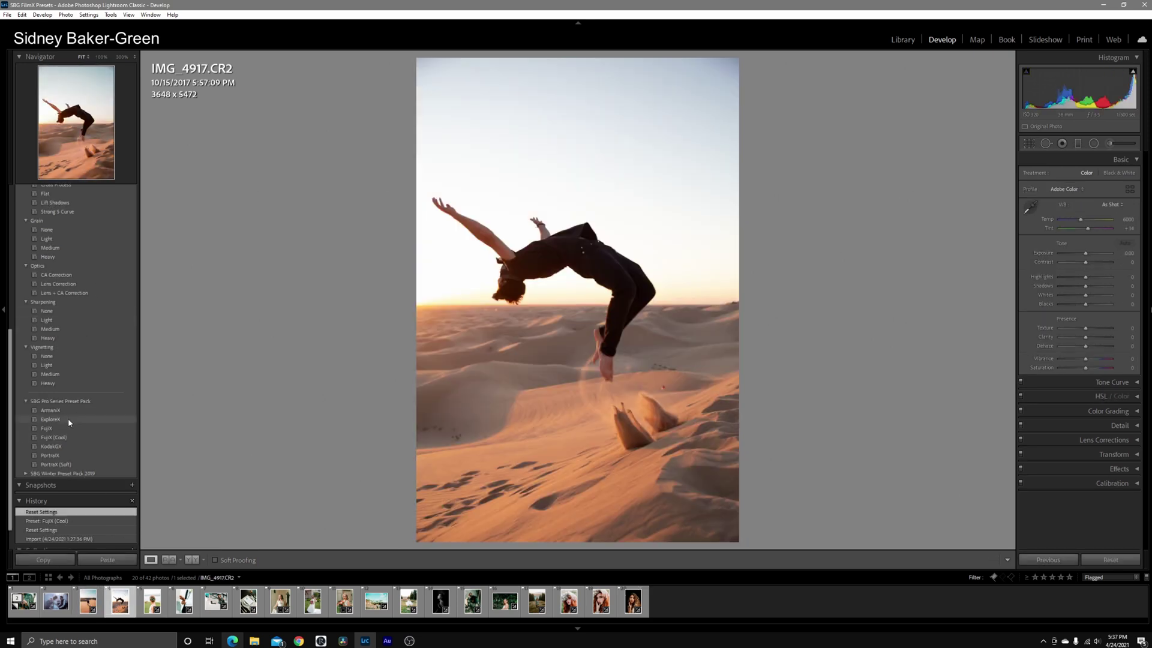
{"action": "left_click", "coordinate": [70, 420]}
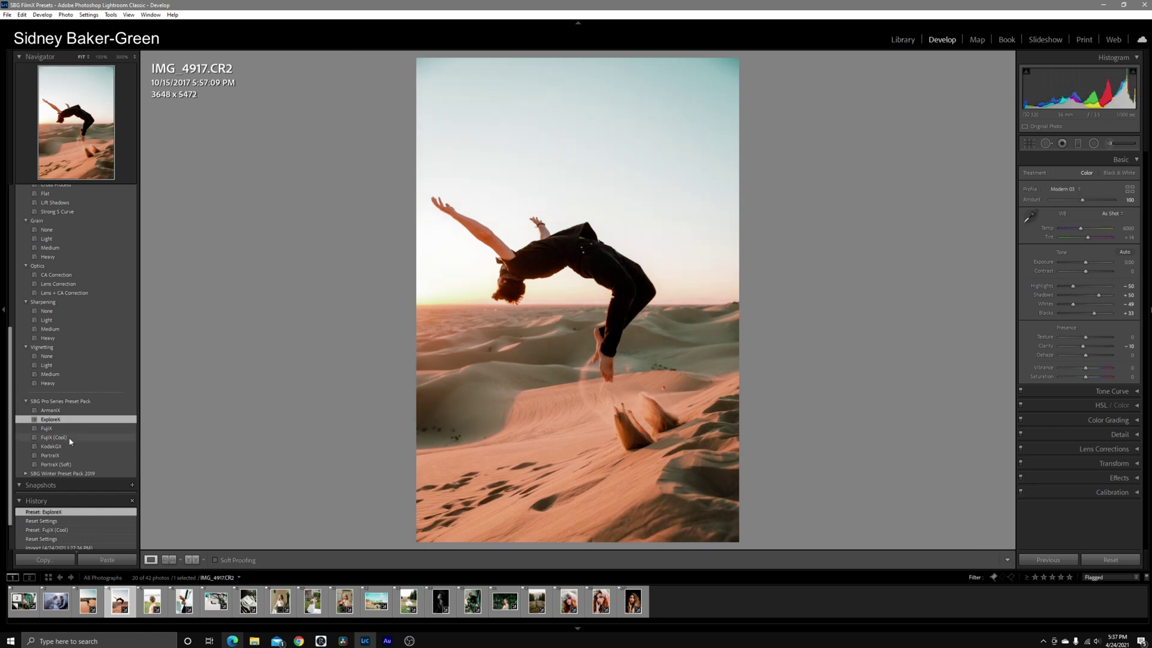
{"action": "left_click", "coordinate": [63, 438]}
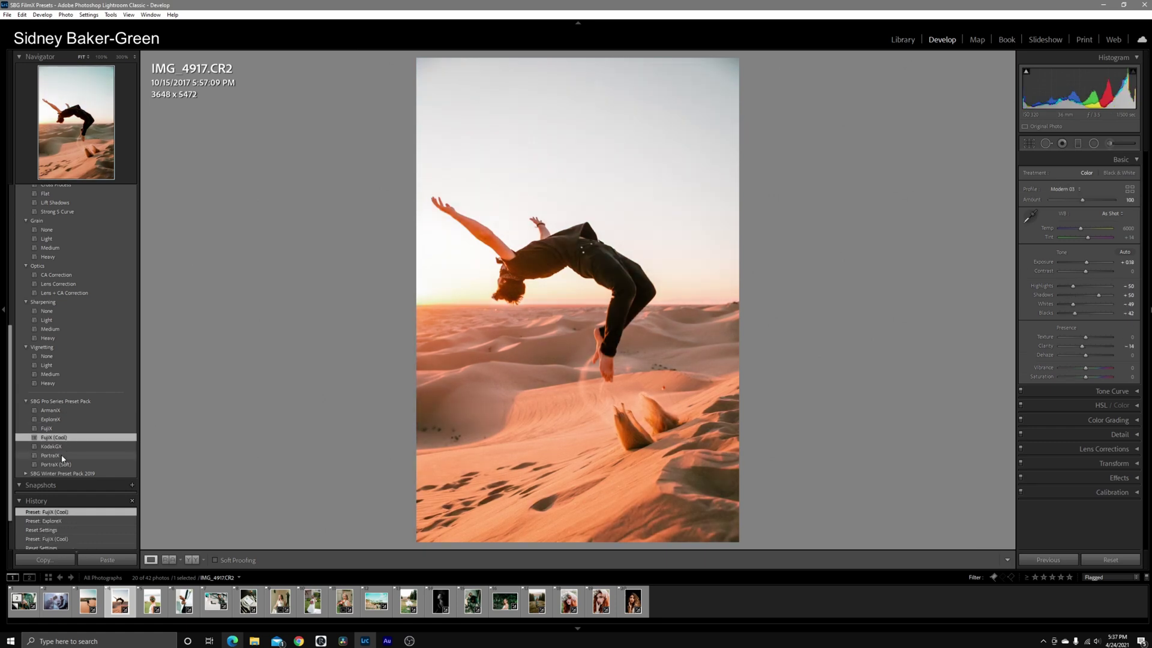
{"action": "left_click", "coordinate": [62, 457]}
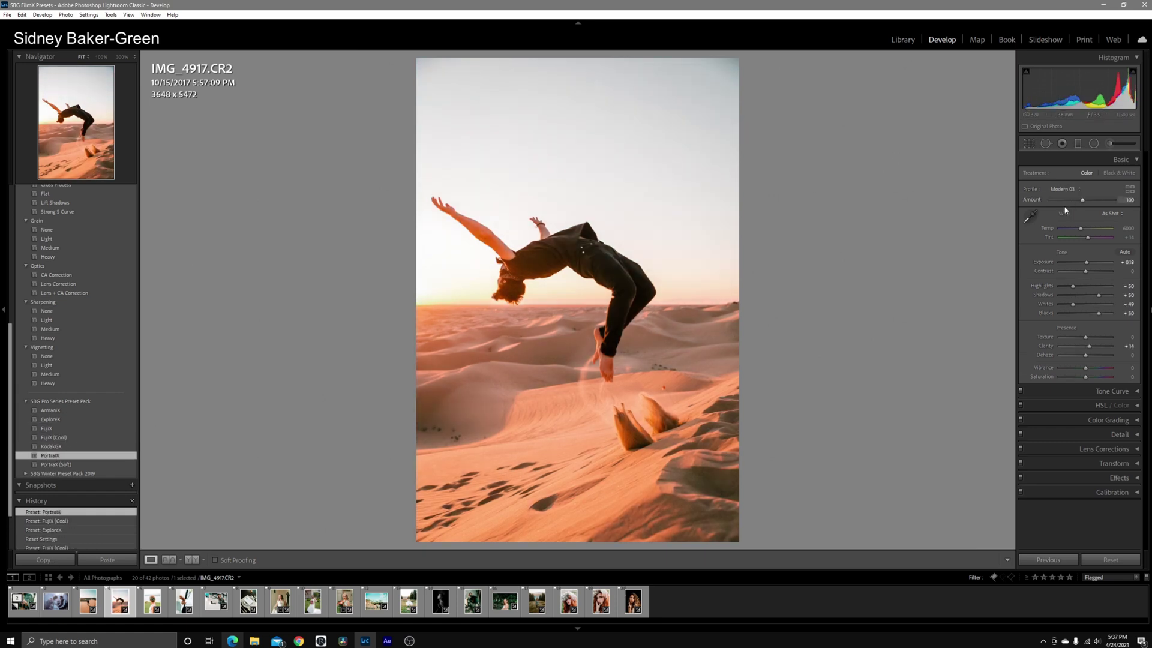
{"action": "left_click_drag", "start_coordinate": [1078, 229], "coordinate": [1082, 231]}
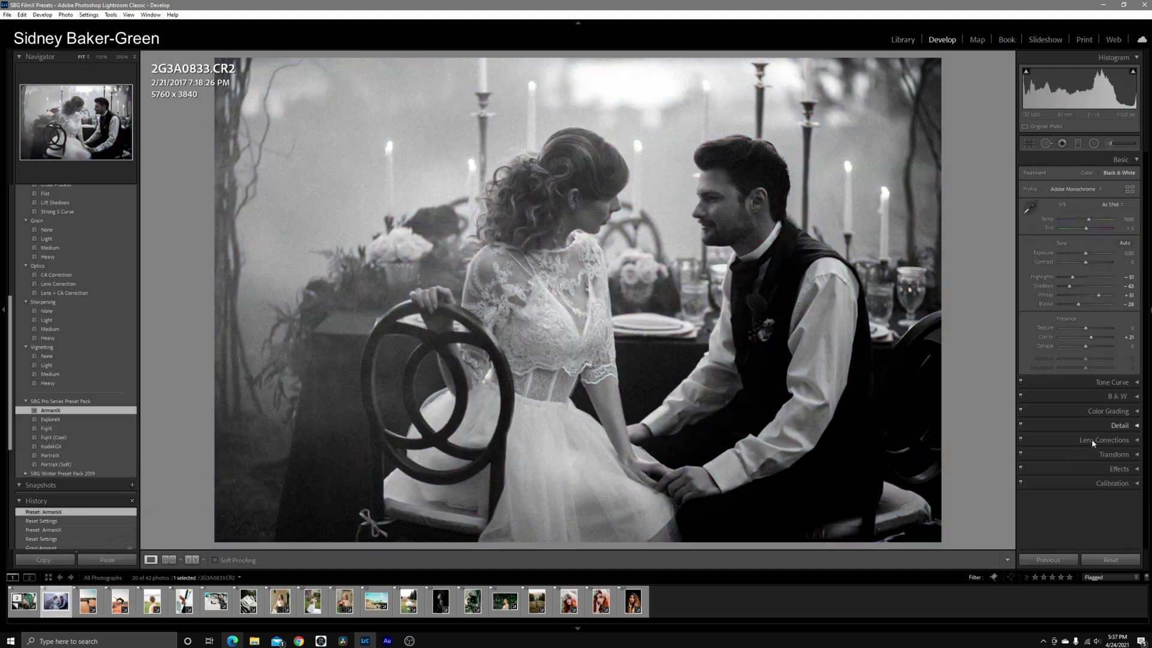
Reduce the monochrome wedding photo's grain amount from 39 to 11.
{"action": "left_click", "coordinate": [1134, 485]}
{"action": "left_click", "coordinate": [1134, 406]}
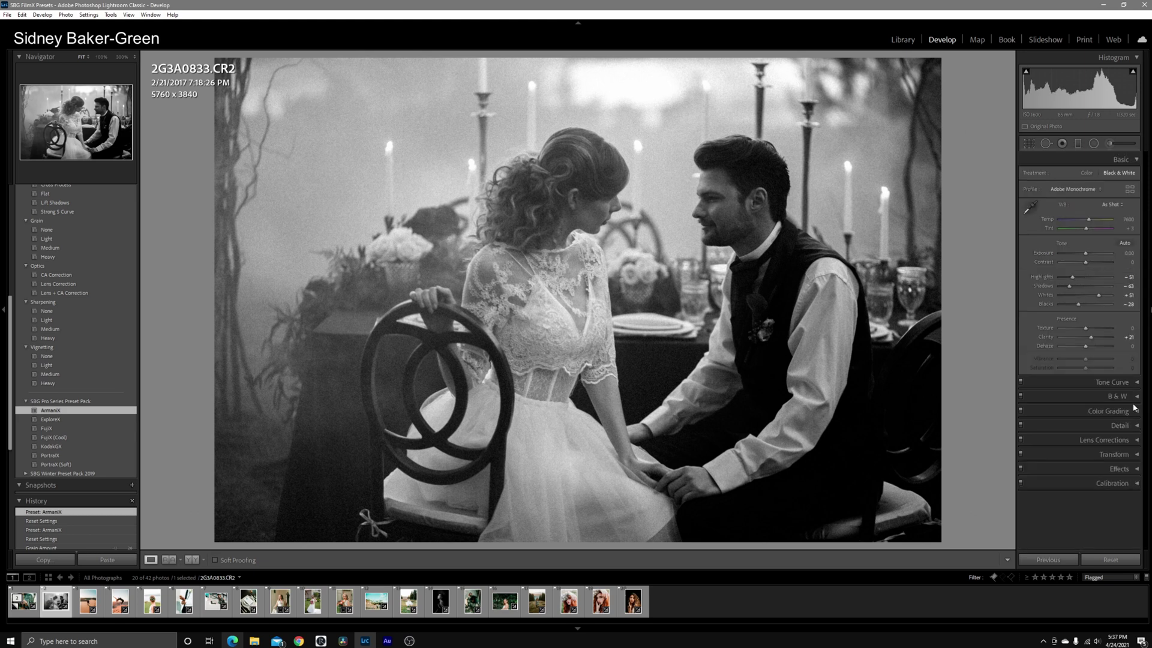
{"action": "left_click", "coordinate": [1136, 469]}
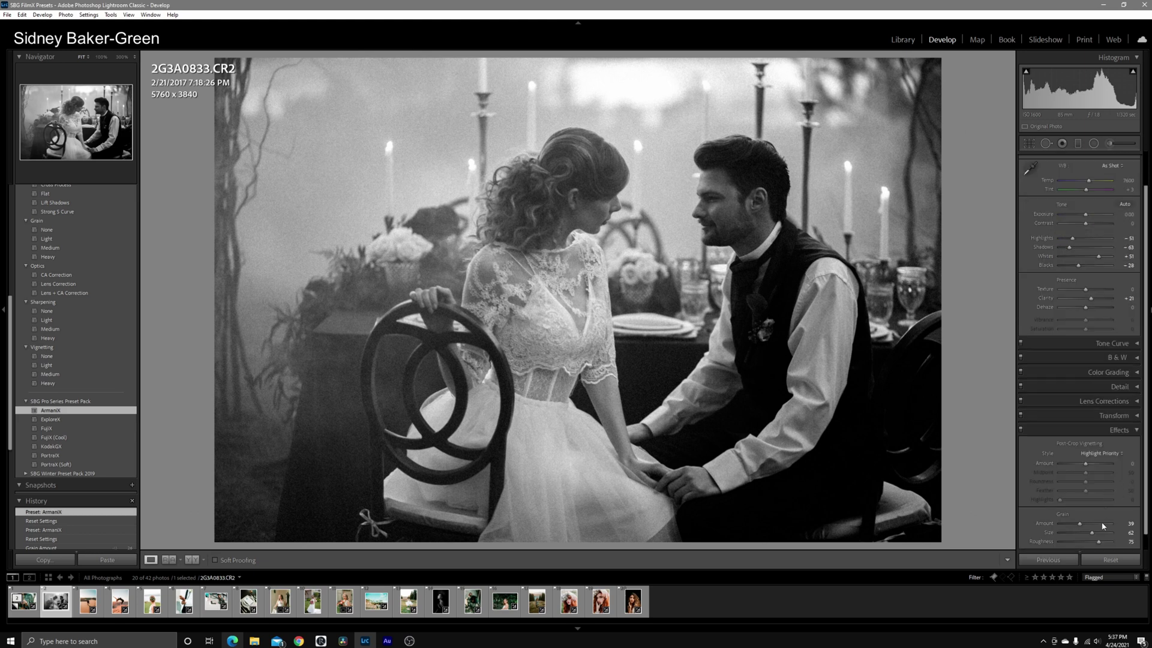
{"action": "left_click_drag", "start_coordinate": [1078, 527], "coordinate": [1064, 529]}
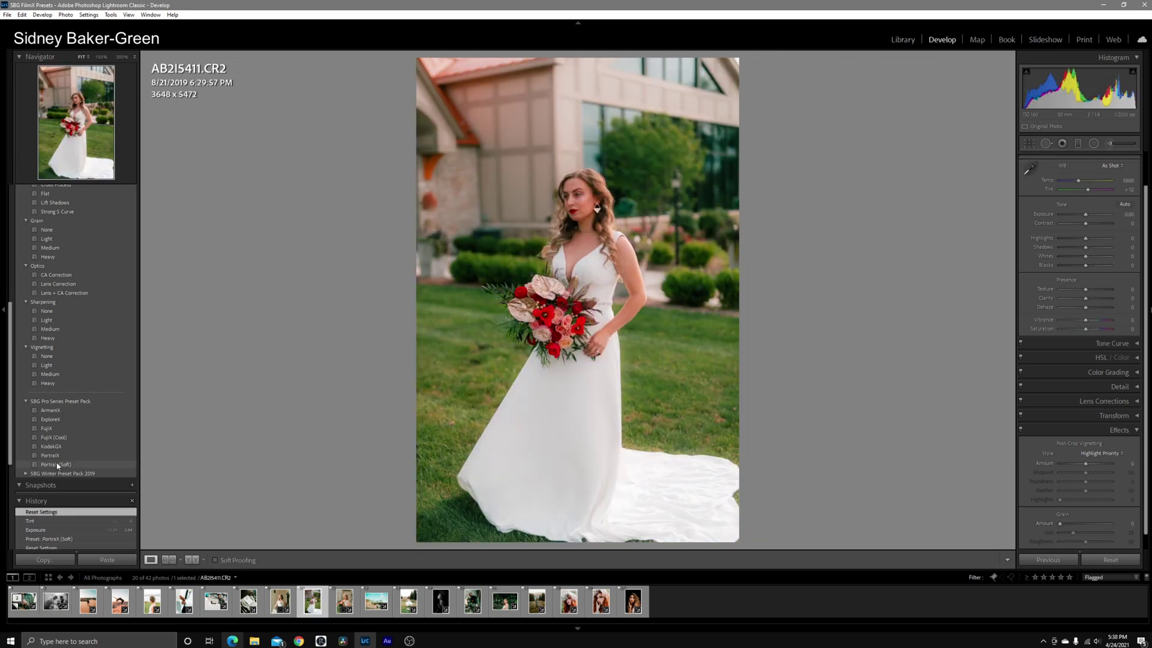
Apply PortraX (Soft) to bride photo AB2I5411 with exposure +0.64, then return to the Library grid.
{"action": "left_click", "coordinate": [57, 464]}
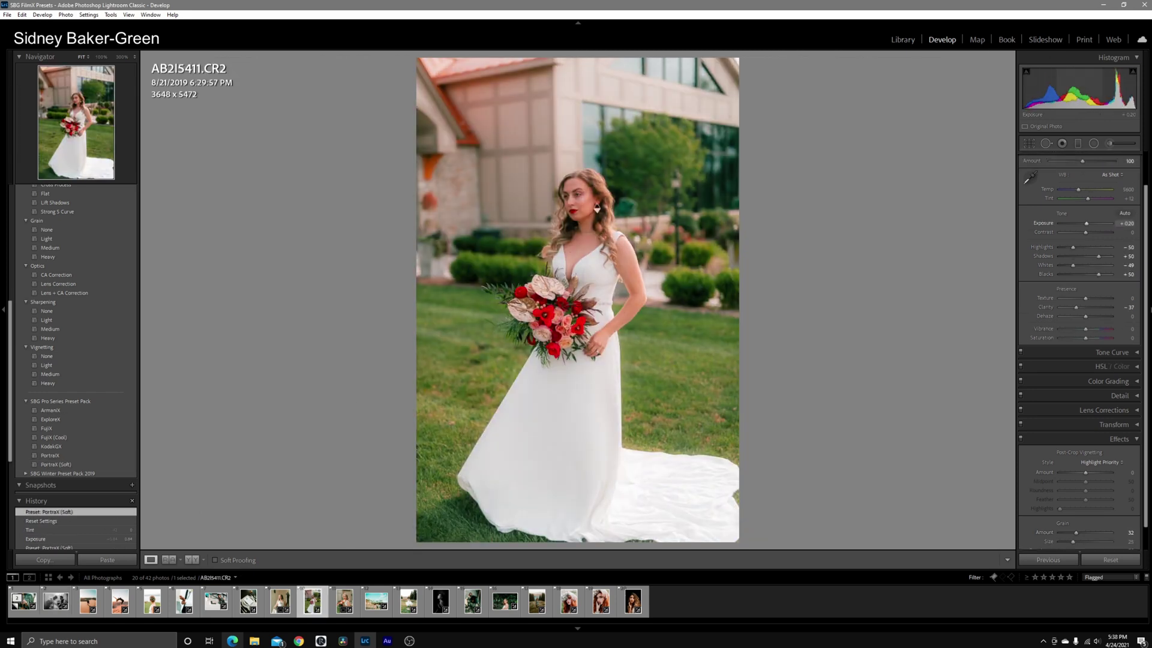
{"action": "left_click_drag", "start_coordinate": [1087, 223], "coordinate": [1088, 223]}
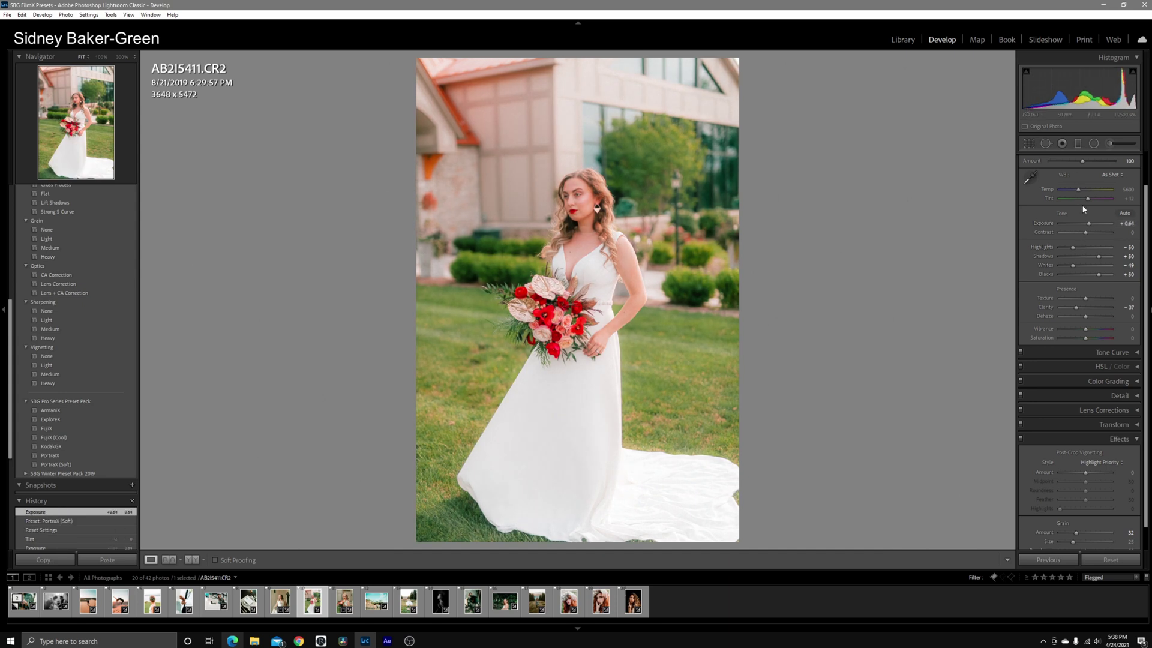
{"action": "left_click_drag", "start_coordinate": [1085, 203], "coordinate": [1084, 203]}
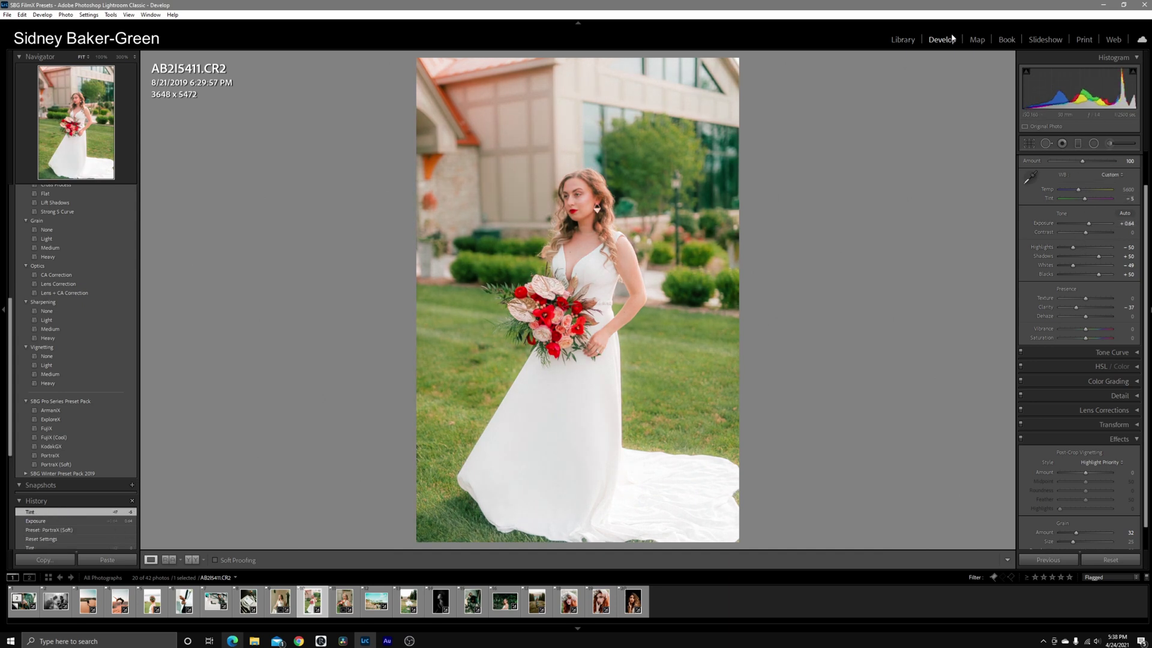
{"action": "left_click", "coordinate": [902, 40]}
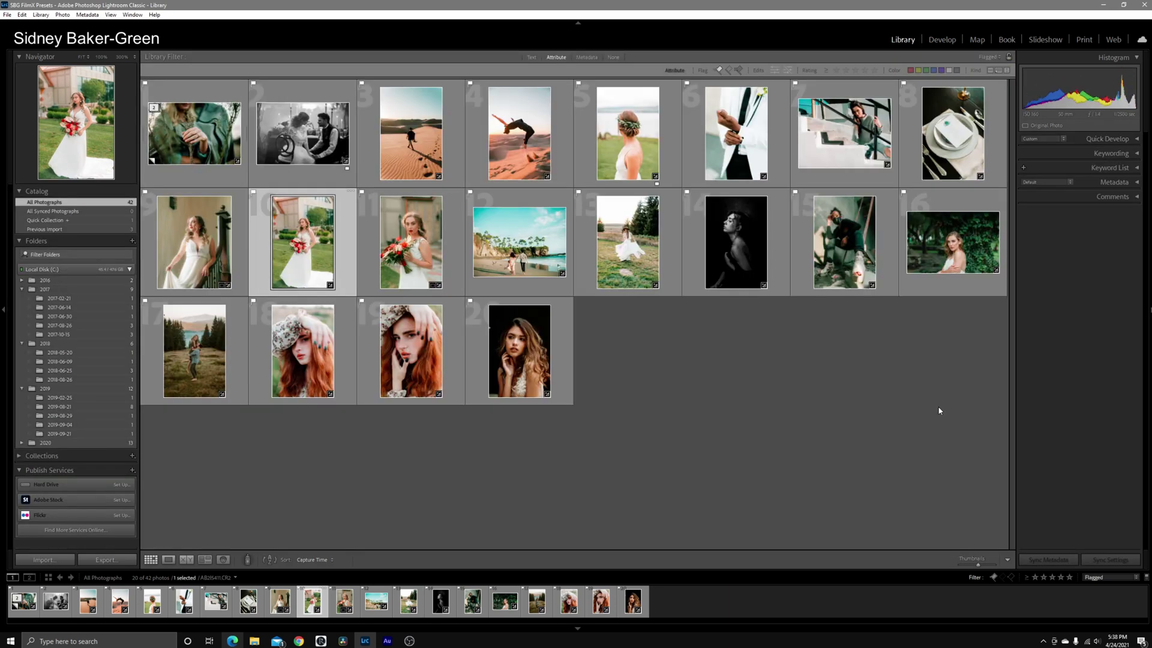
Deselect all photos so the 20 edited preset looks show together in the Library grid.
{"action": "left_click", "coordinate": [649, 411]}
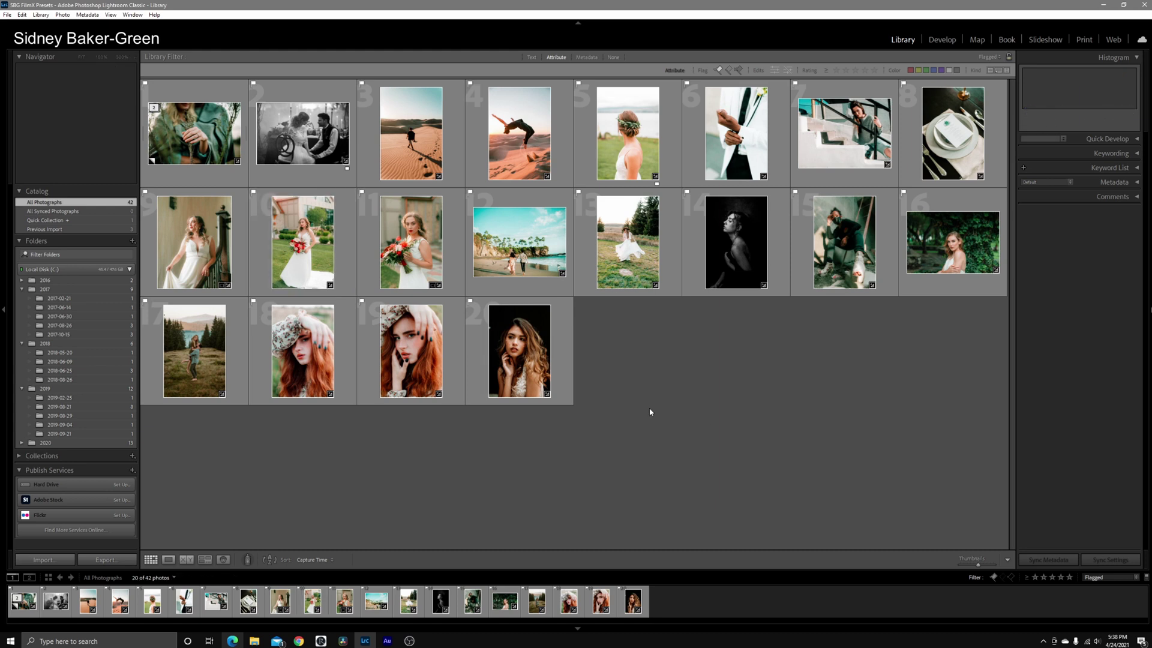